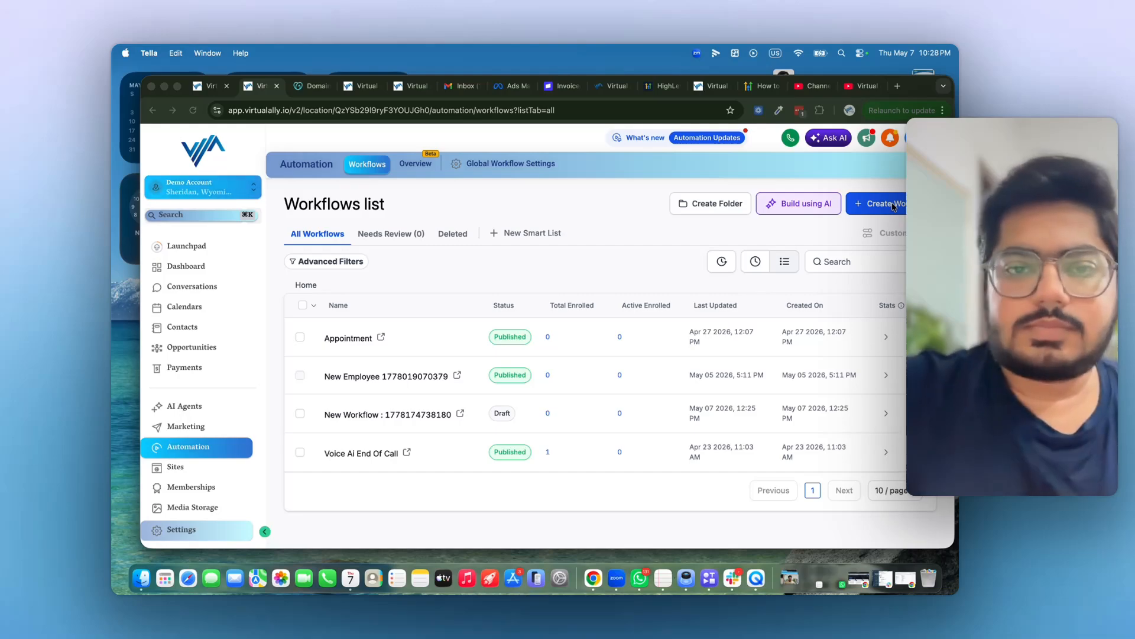
- Create a new workflow with Start from Scratch in the Create Workflow menu
click(868, 207)
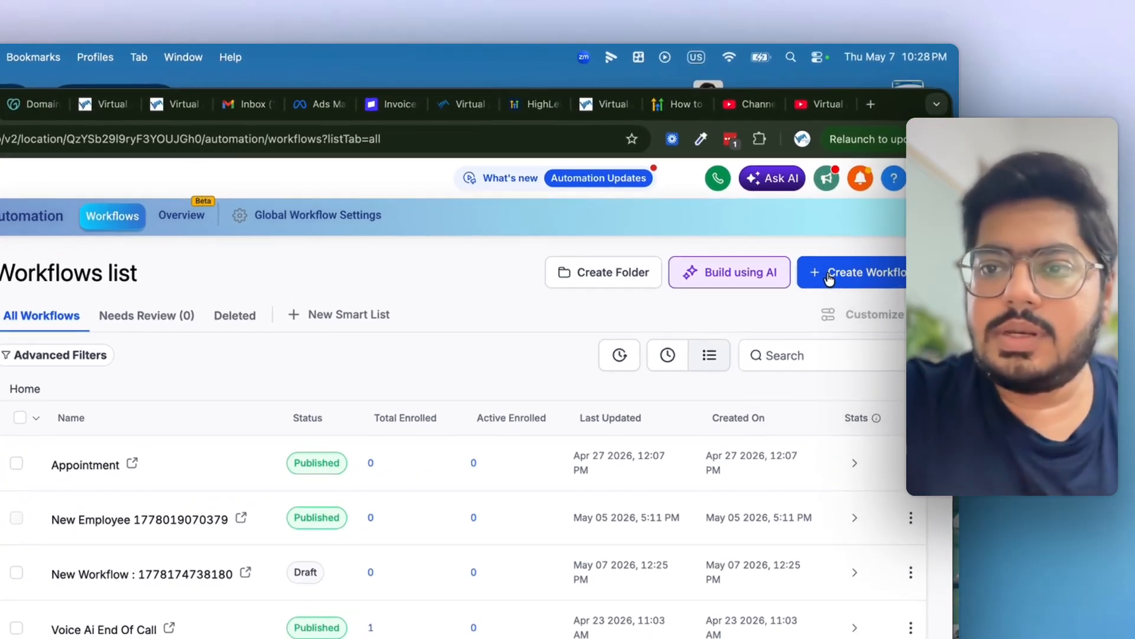
click(829, 278)
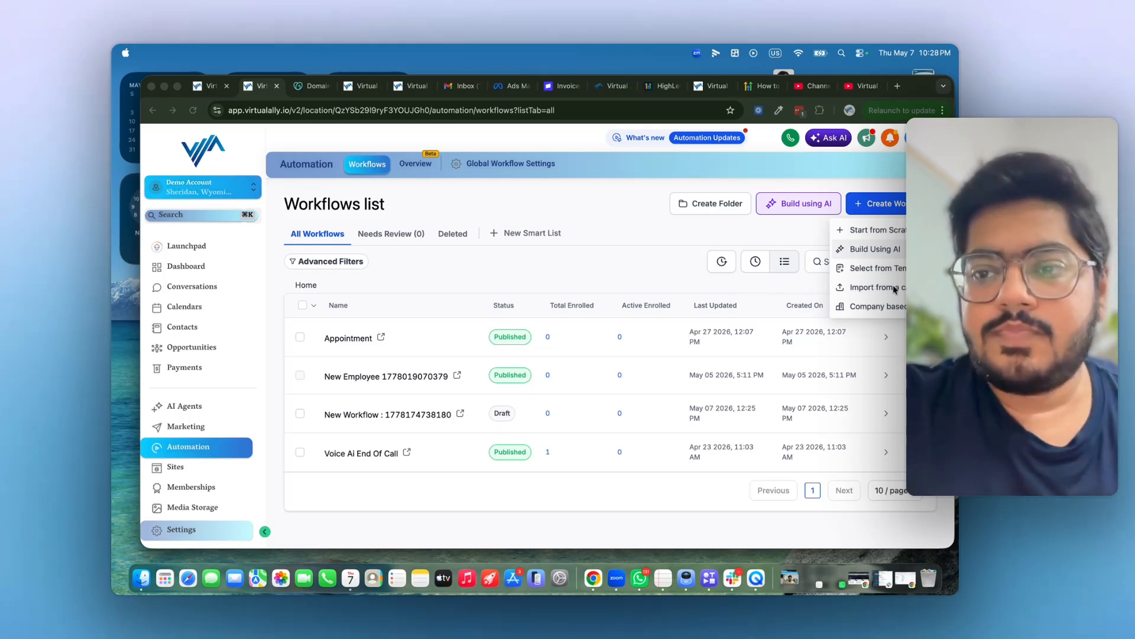
click(868, 233)
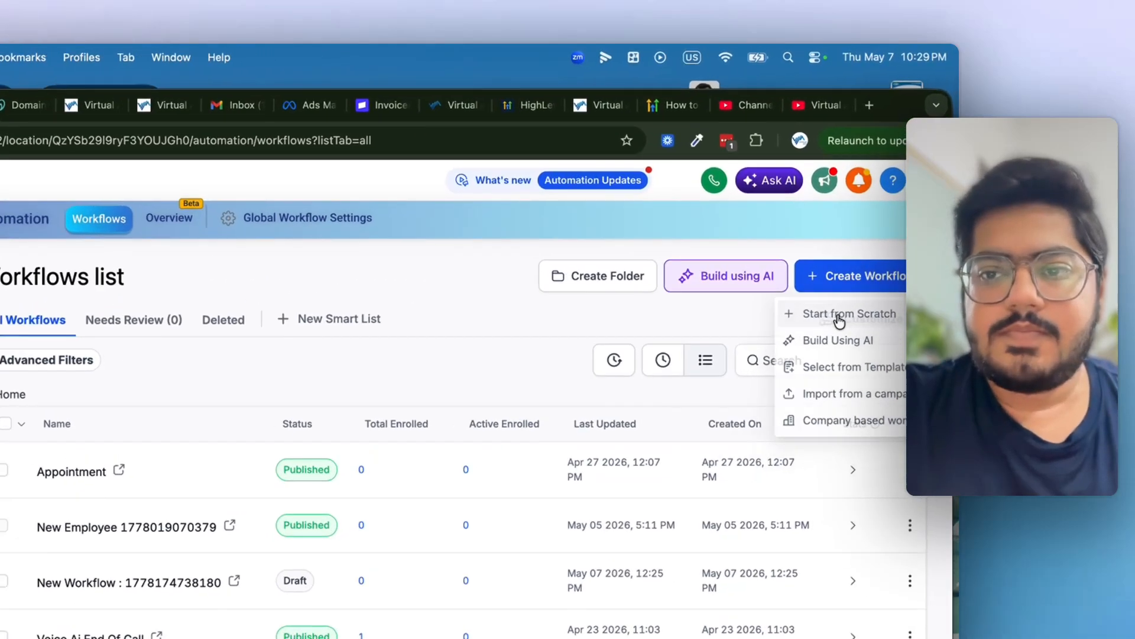
click(868, 233)
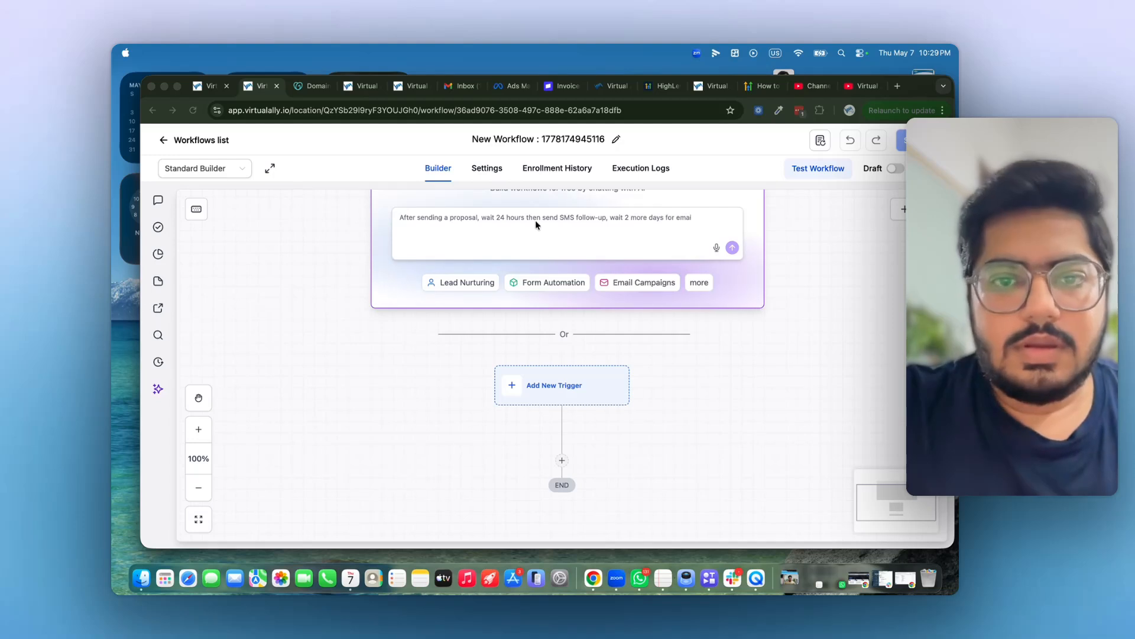
scroll(435, 337, up, 1)
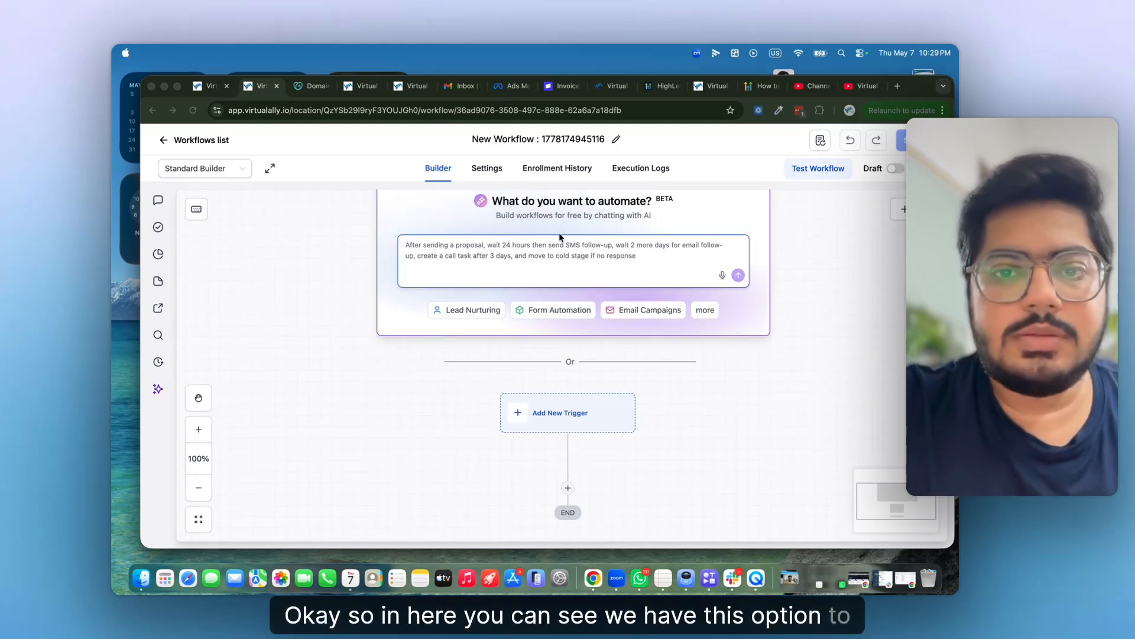
scroll(559, 234, up, 1)
scroll(559, 233, right, 1)
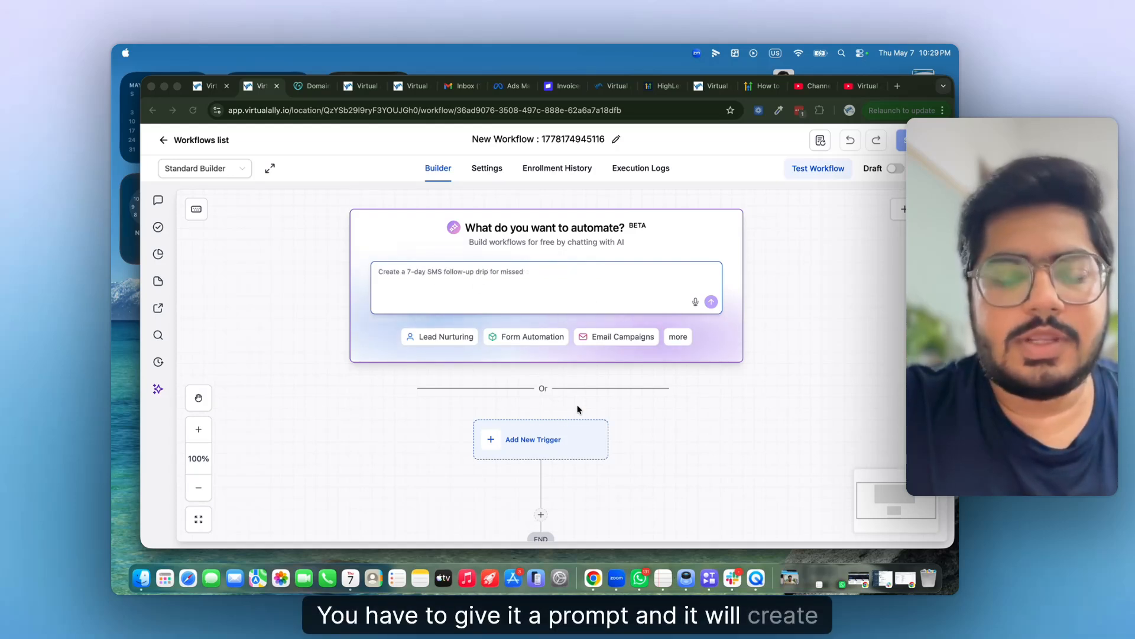
scroll(488, 417, down, 4)
scroll(488, 418, right, 1)
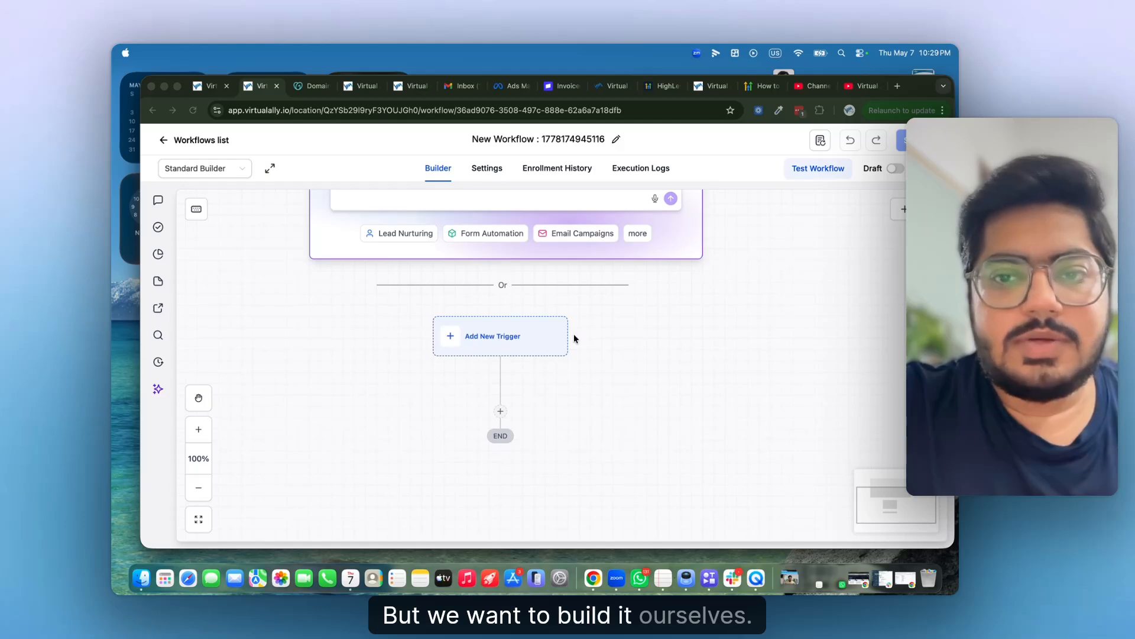
scroll(573, 334, up, 4)
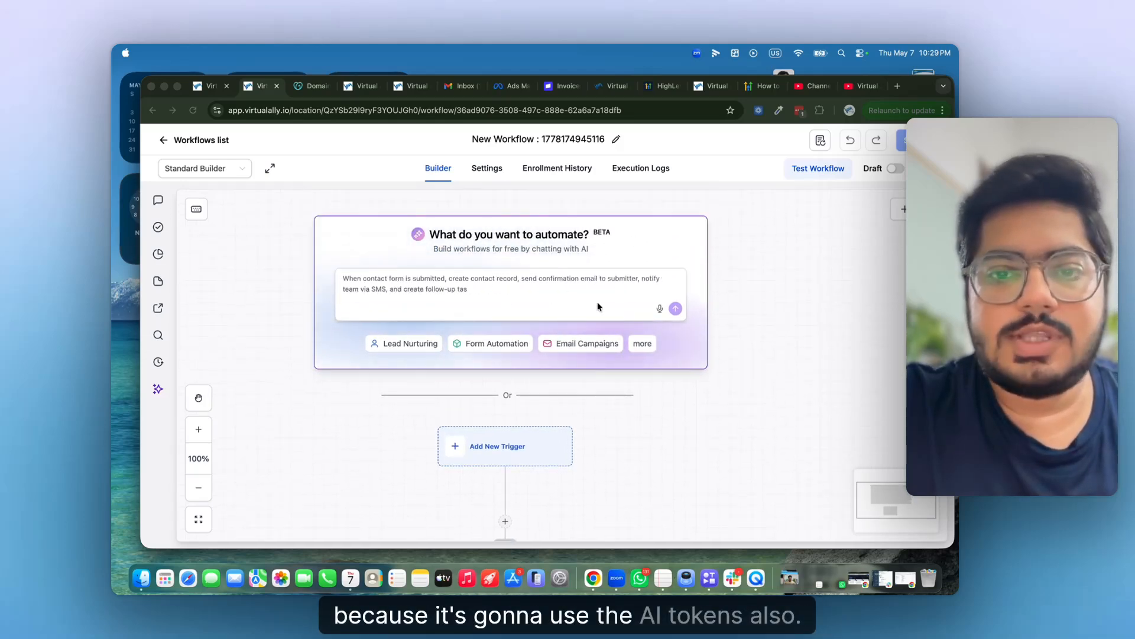
scroll(610, 411, down, 4)
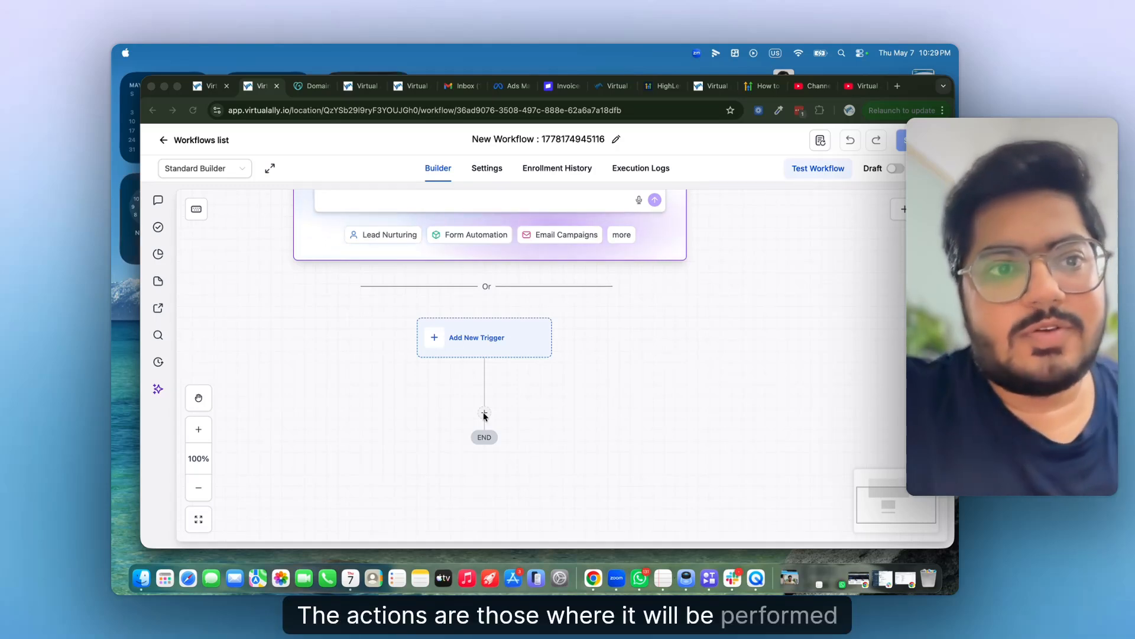
- Set Call Details as the workflow's trigger and begin adding a filter
click(497, 343)
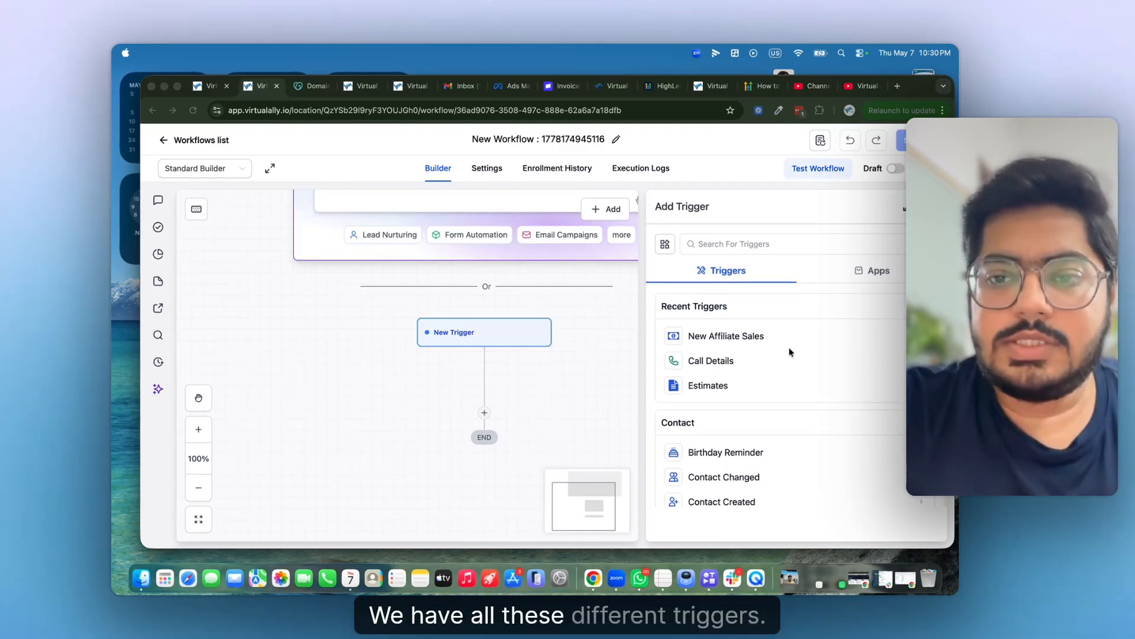
scroll(768, 360, down, 3)
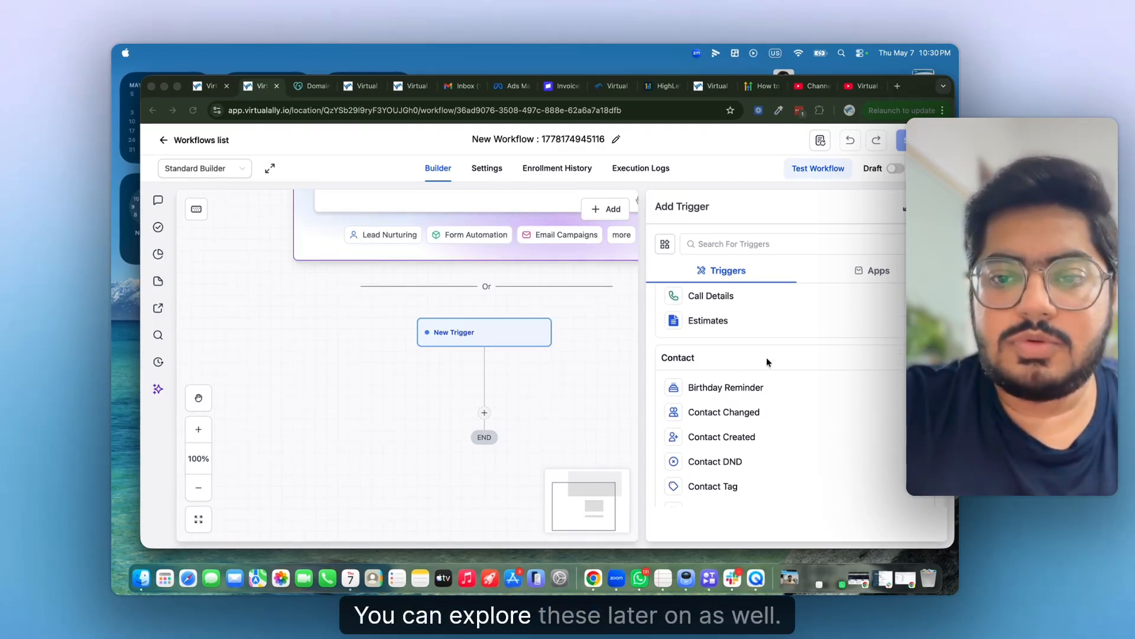
scroll(767, 362, up, 3)
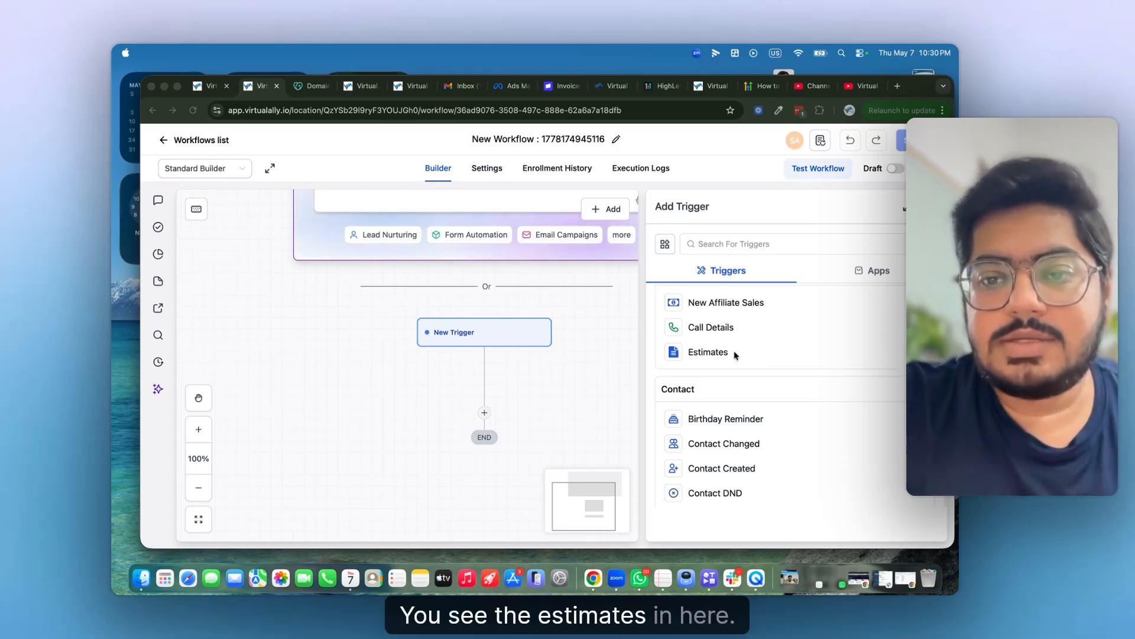
click(739, 327)
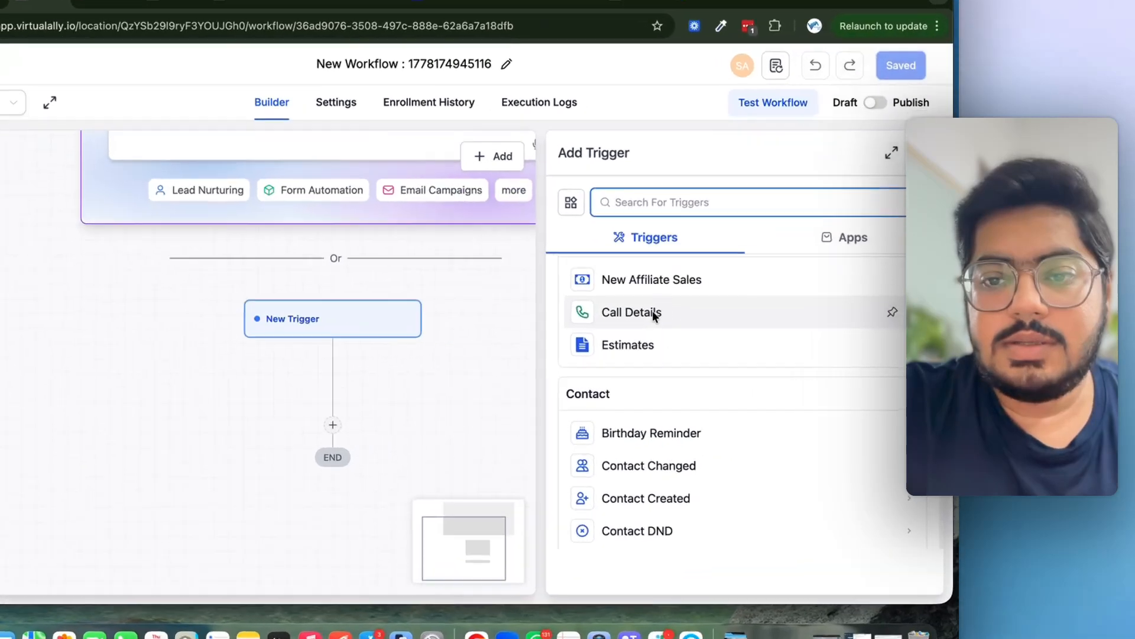
click(739, 328)
click(539, 392)
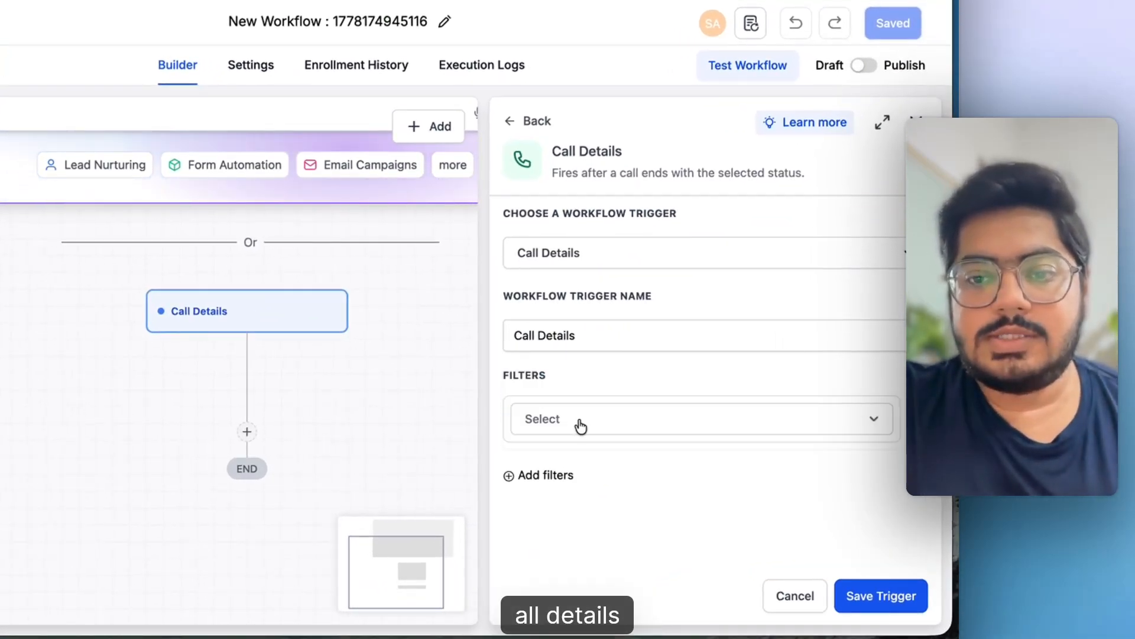
- Filter the Call Details trigger to Call Direction Incoming
click(604, 421)
scroll(586, 534, down, 2)
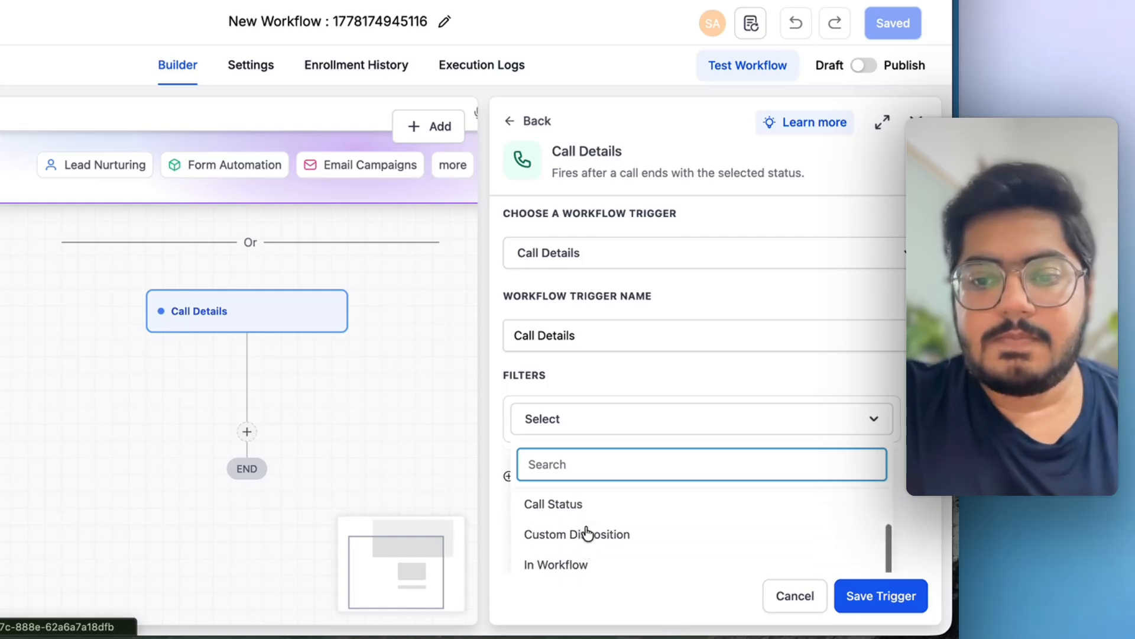
scroll(585, 535, up, 1)
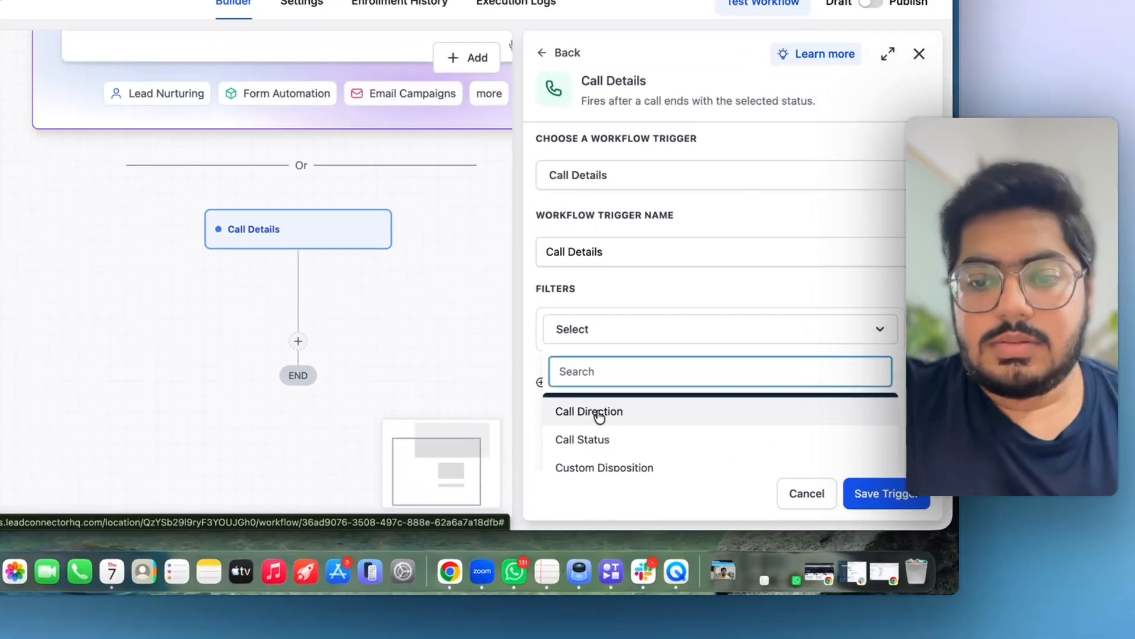
click(672, 463)
click(752, 429)
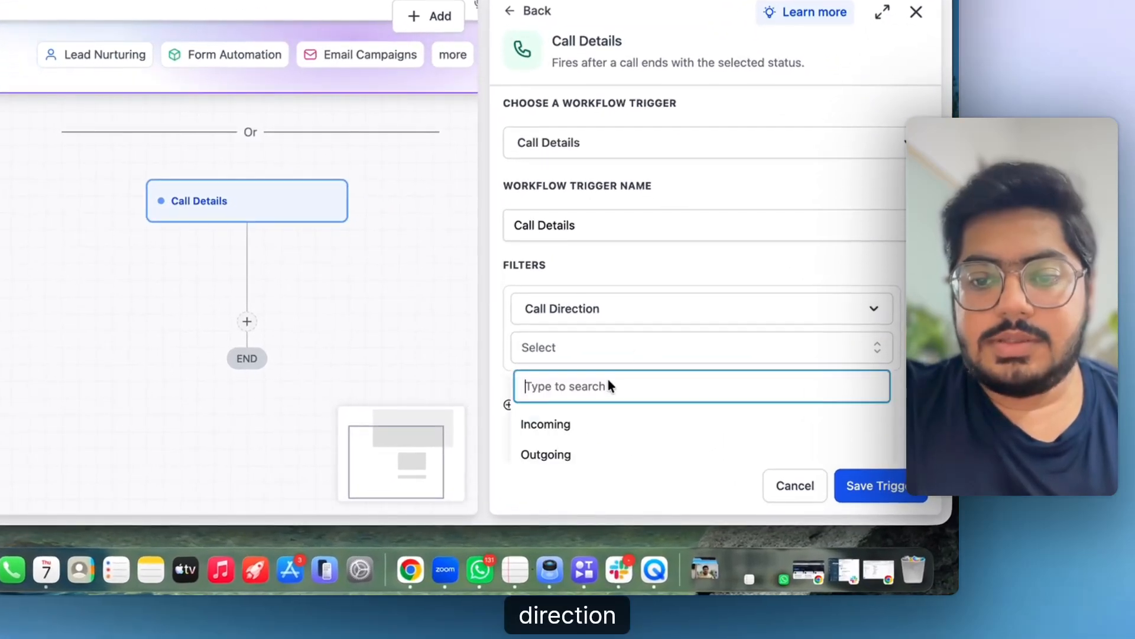
click(568, 425)
- Add a Call Status filter for busy, canceled, no-answer and voicemail, then select the trigger name
click(548, 404)
click(565, 298)
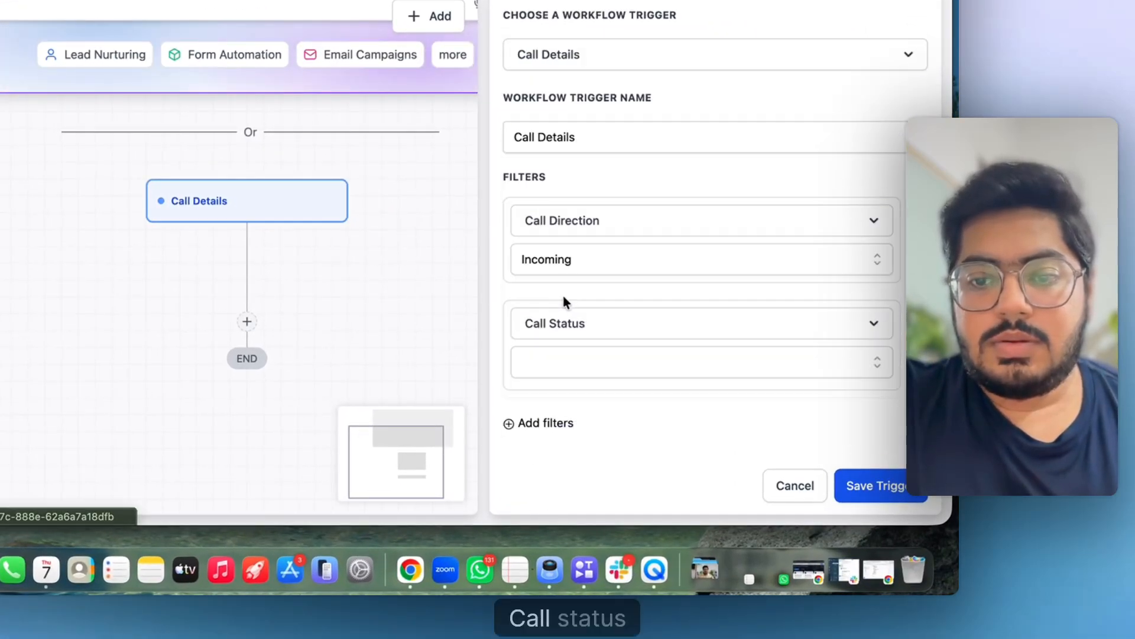
click(641, 368)
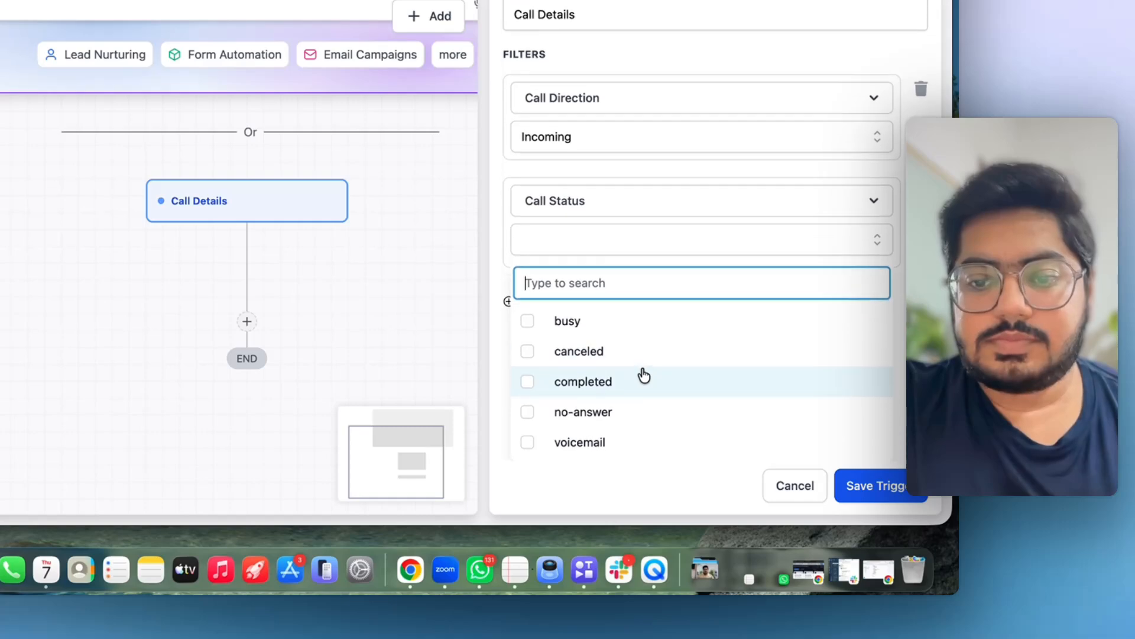
click(527, 322)
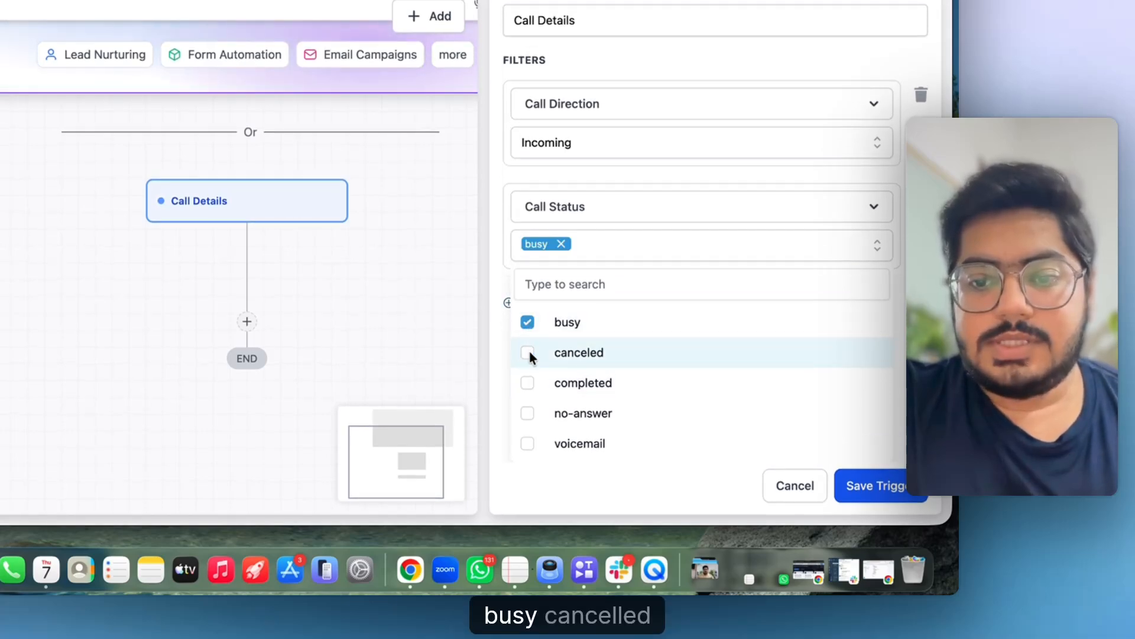
click(528, 350)
click(528, 413)
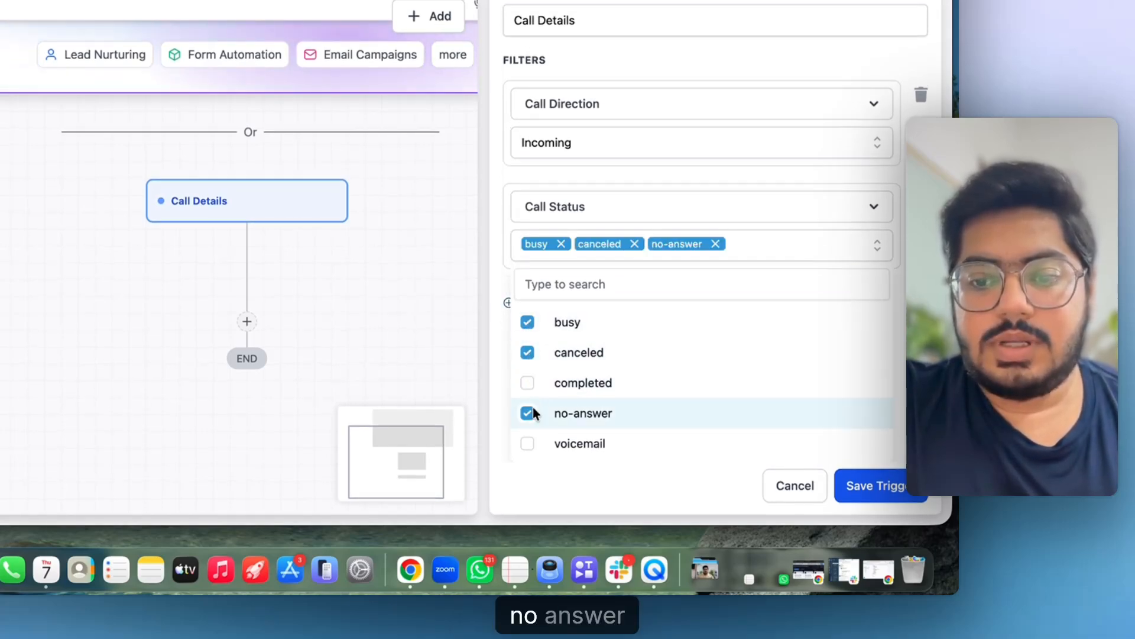
click(527, 443)
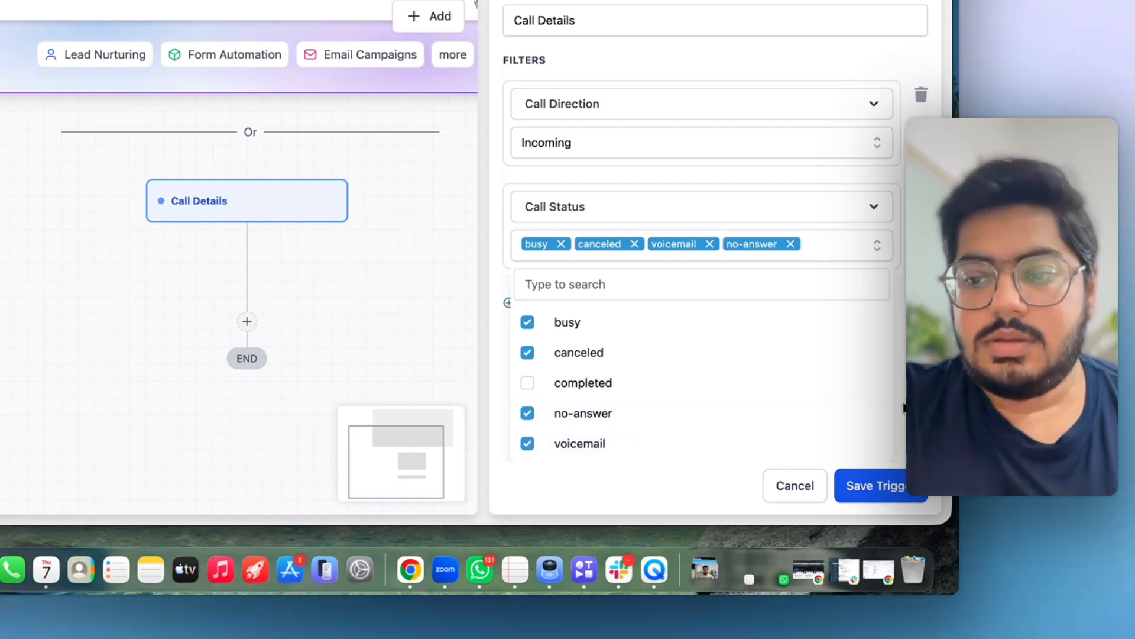
click(905, 391)
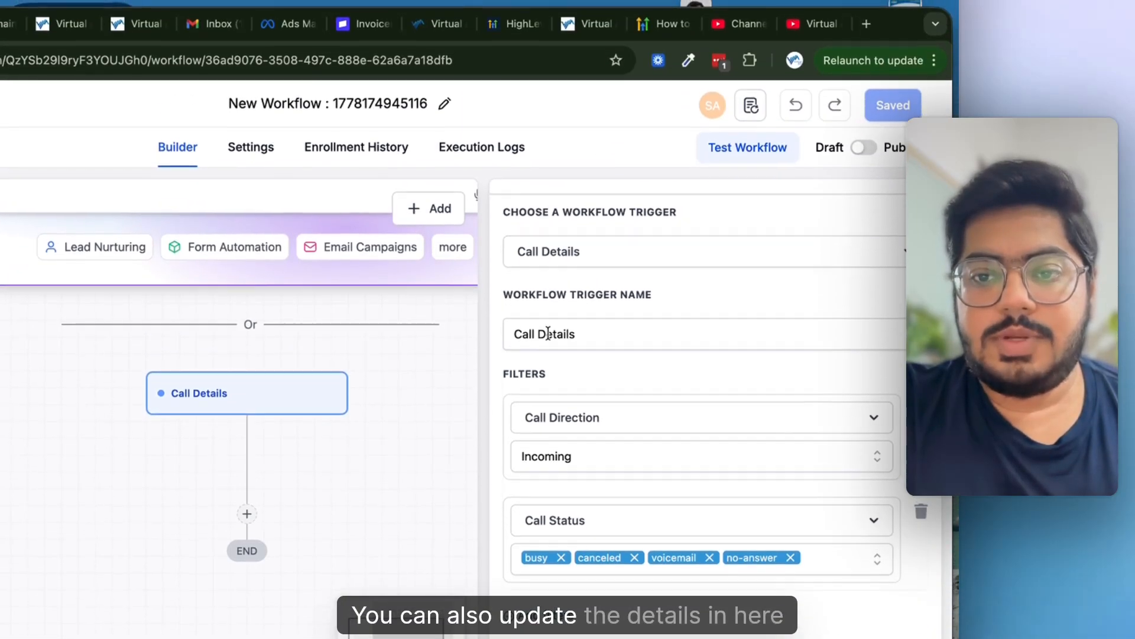
double_click(547, 326)
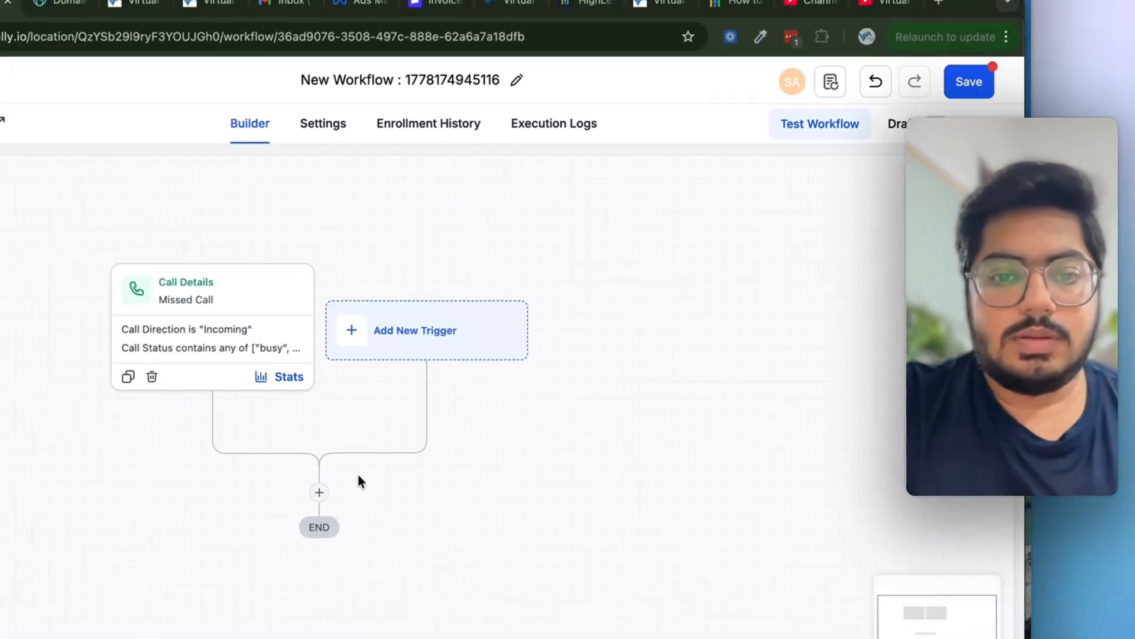
- Add a Send SMS action after the trigger
click(544, 324)
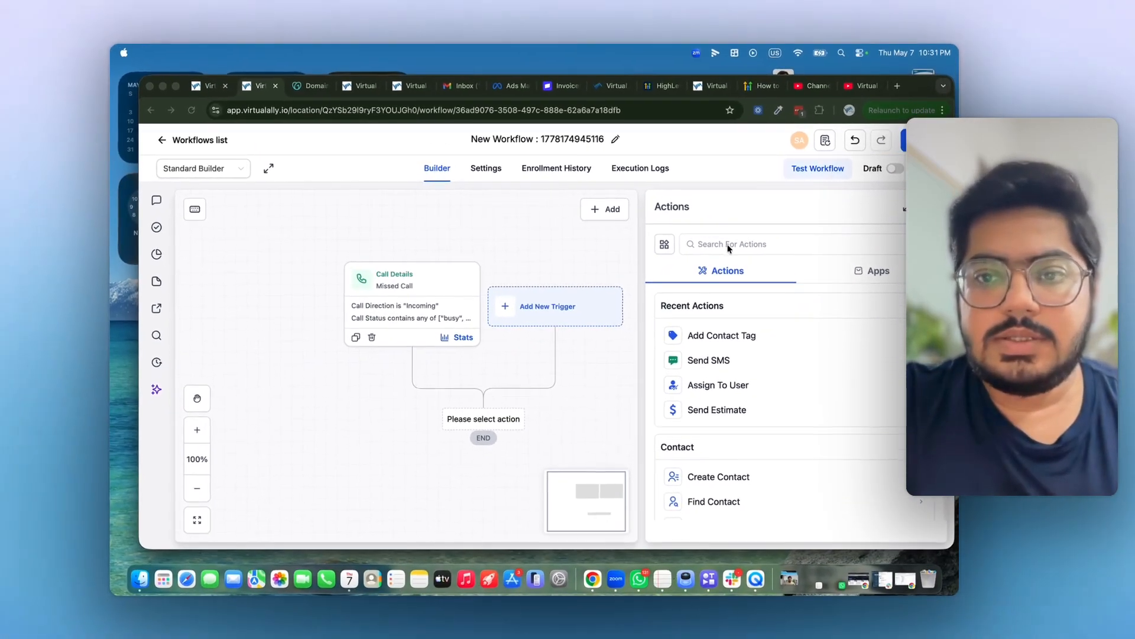
click(614, 289)
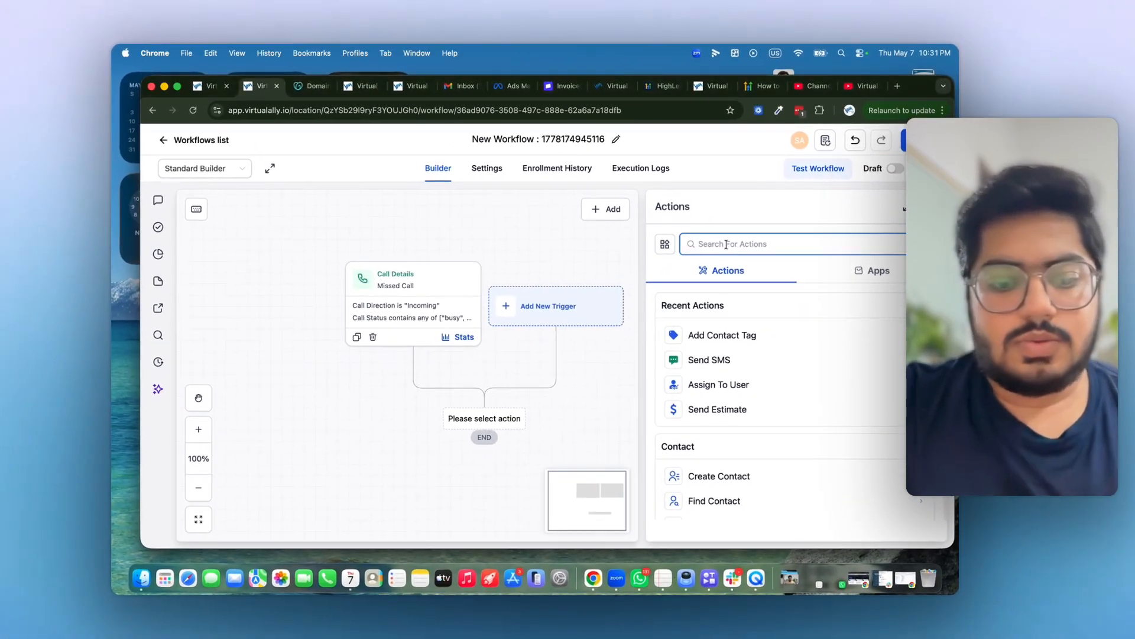
text(sms)
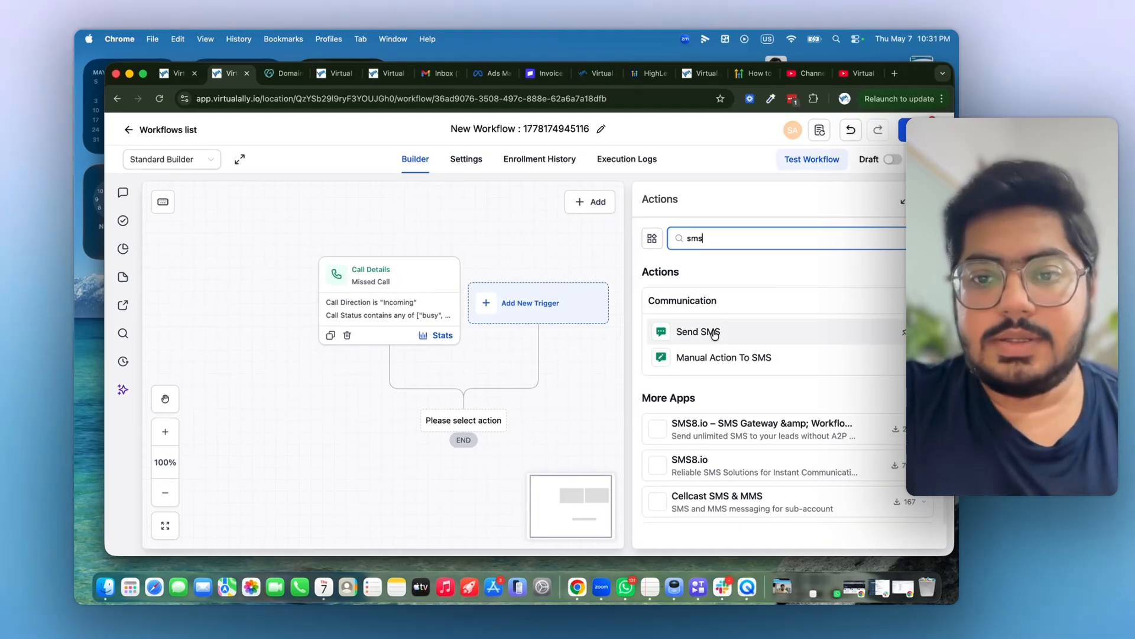
click(709, 333)
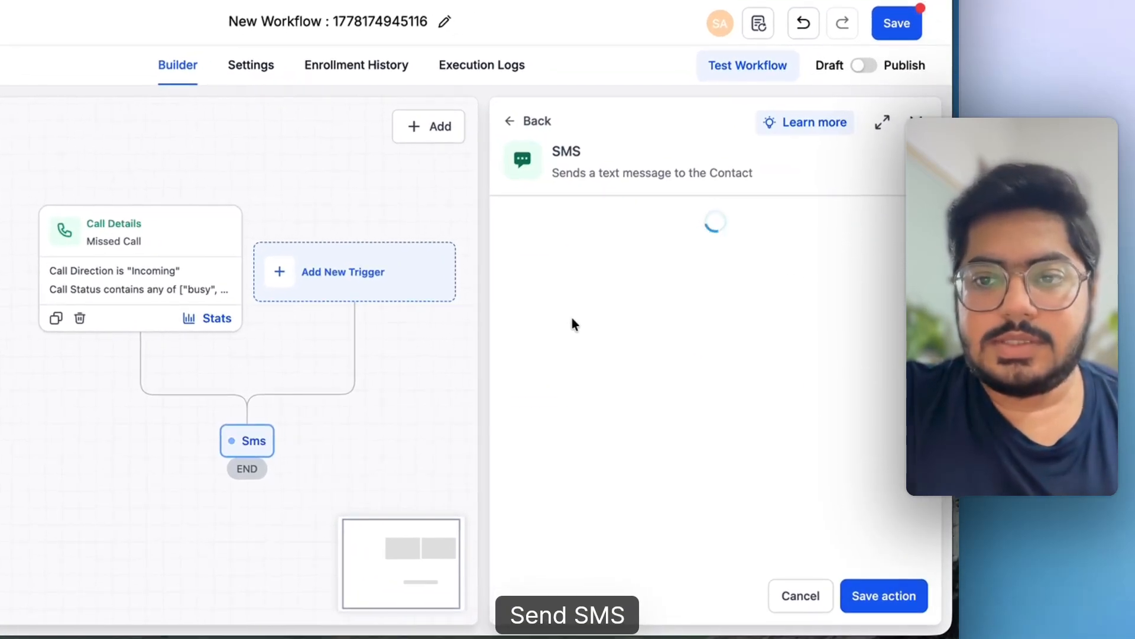
- Write the SMS with the contact's Full Name and 'I see we have missed your call', then save
click(596, 493)
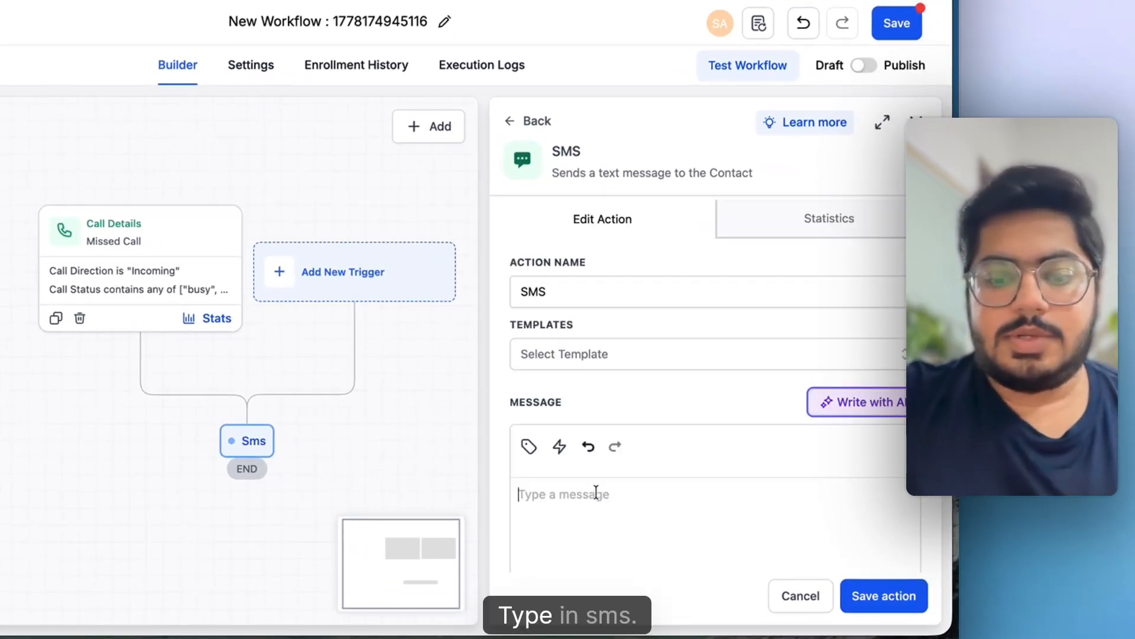
click(530, 447)
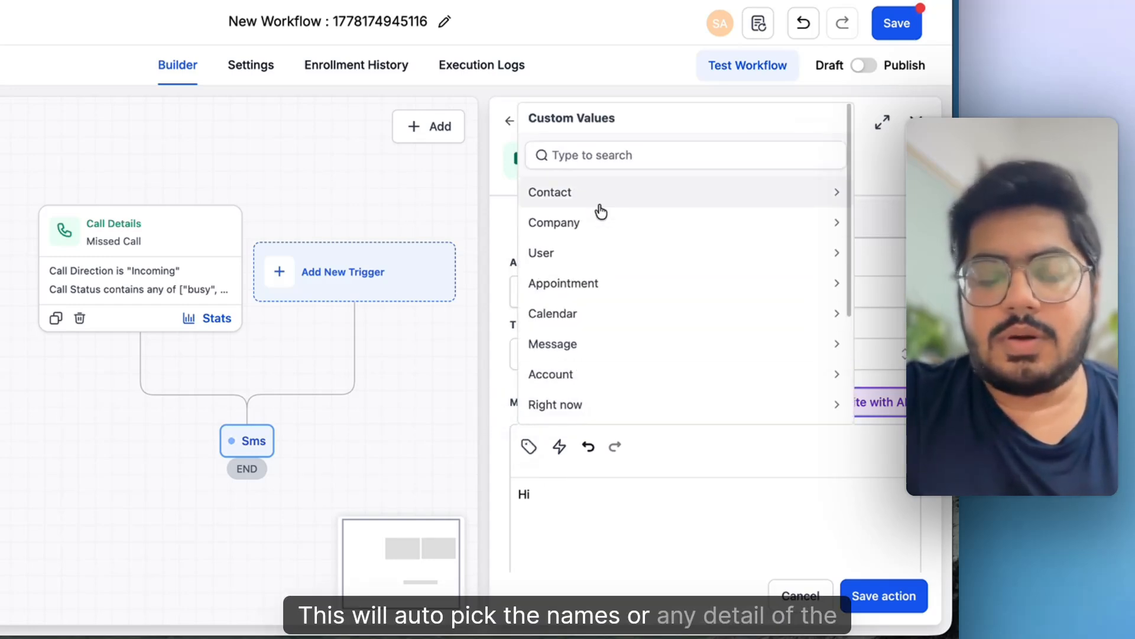
click(600, 205)
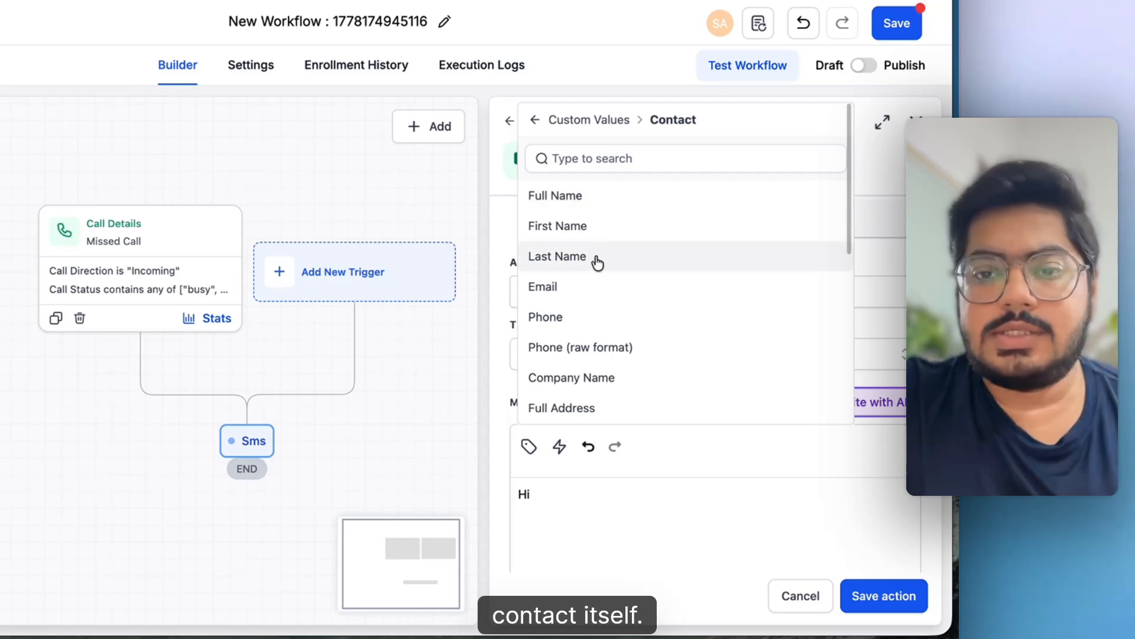
click(582, 211)
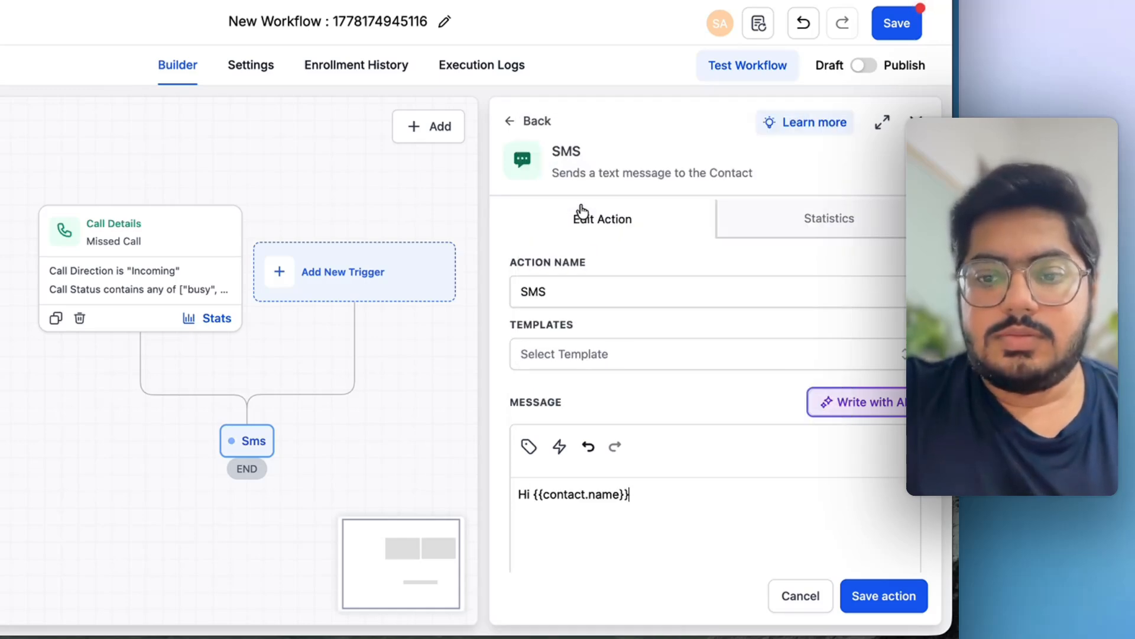
text(, )
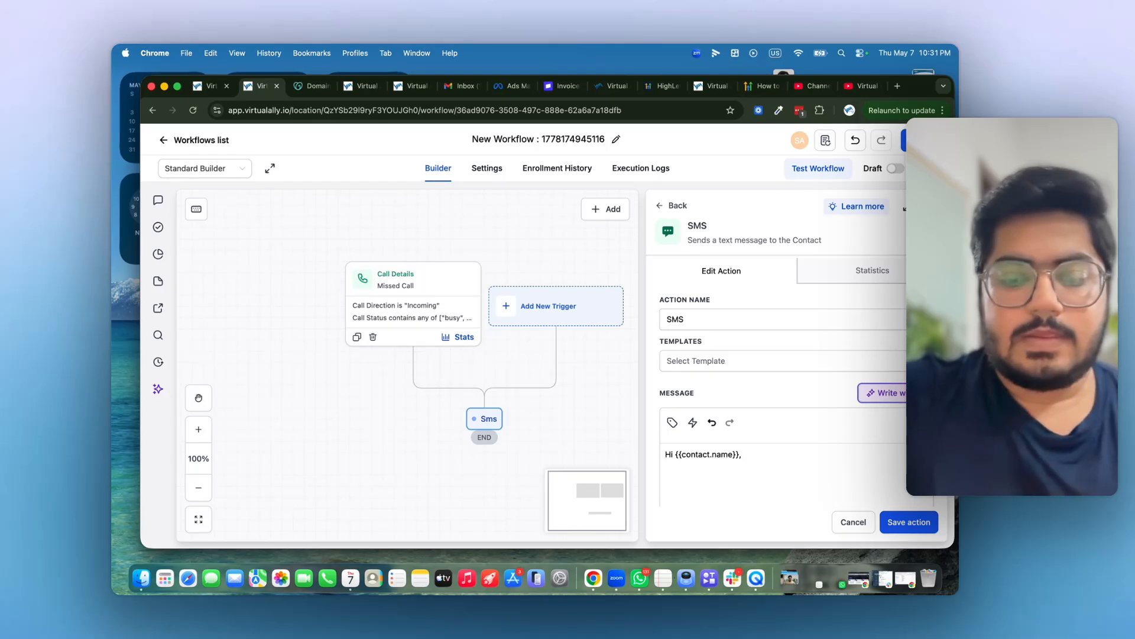
text(I see we)
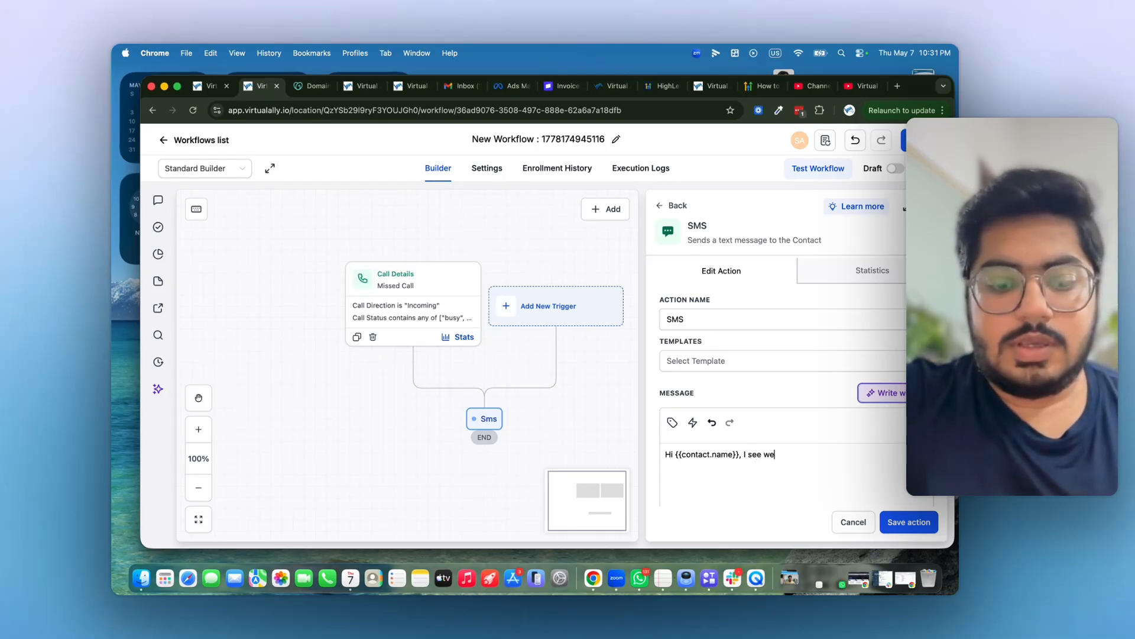
text( have miss)
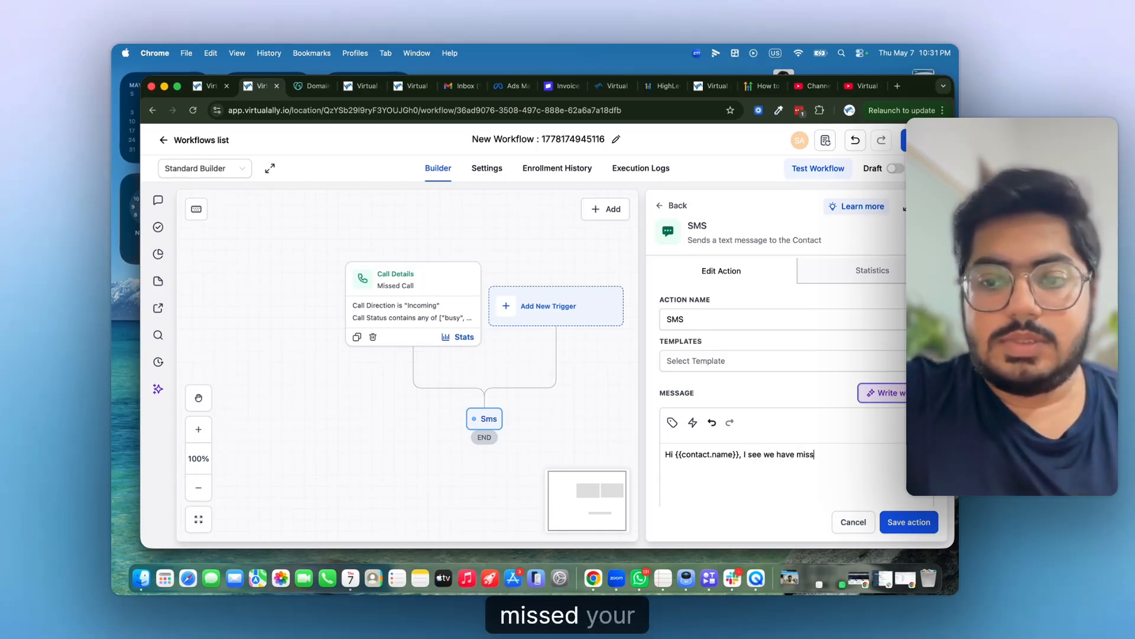
text(ed your call. Let)
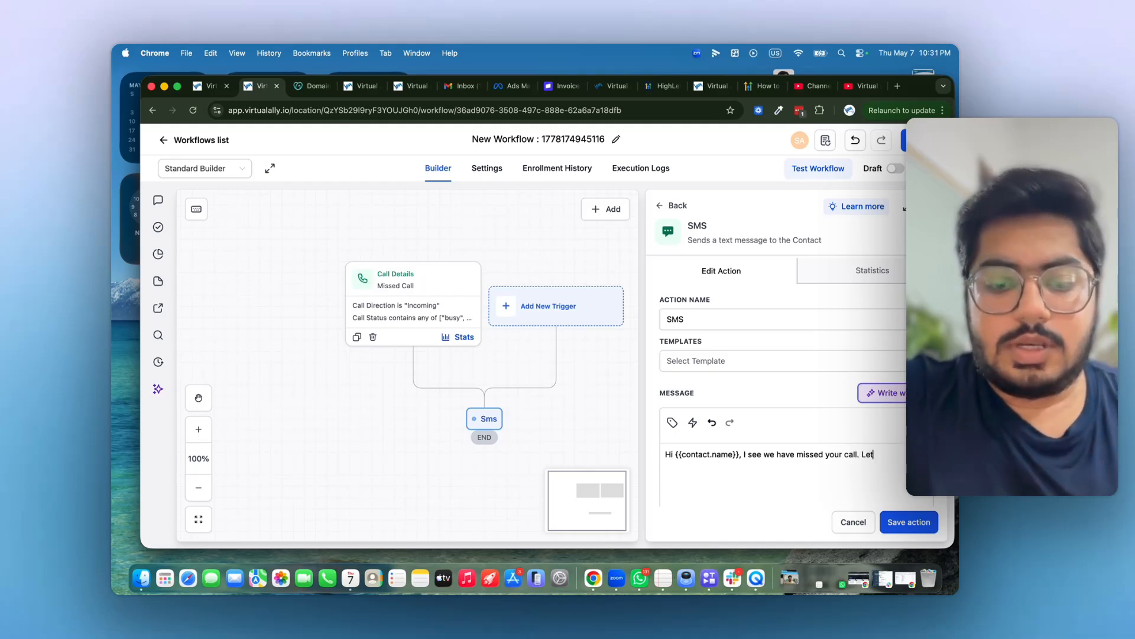
text( us know ho)
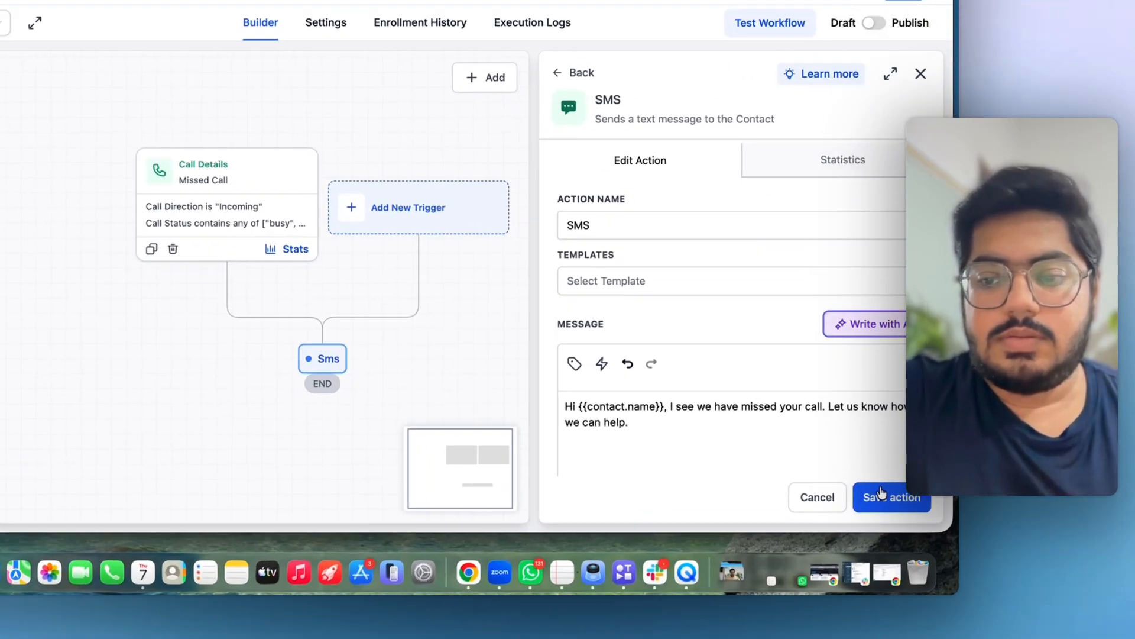
click(909, 522)
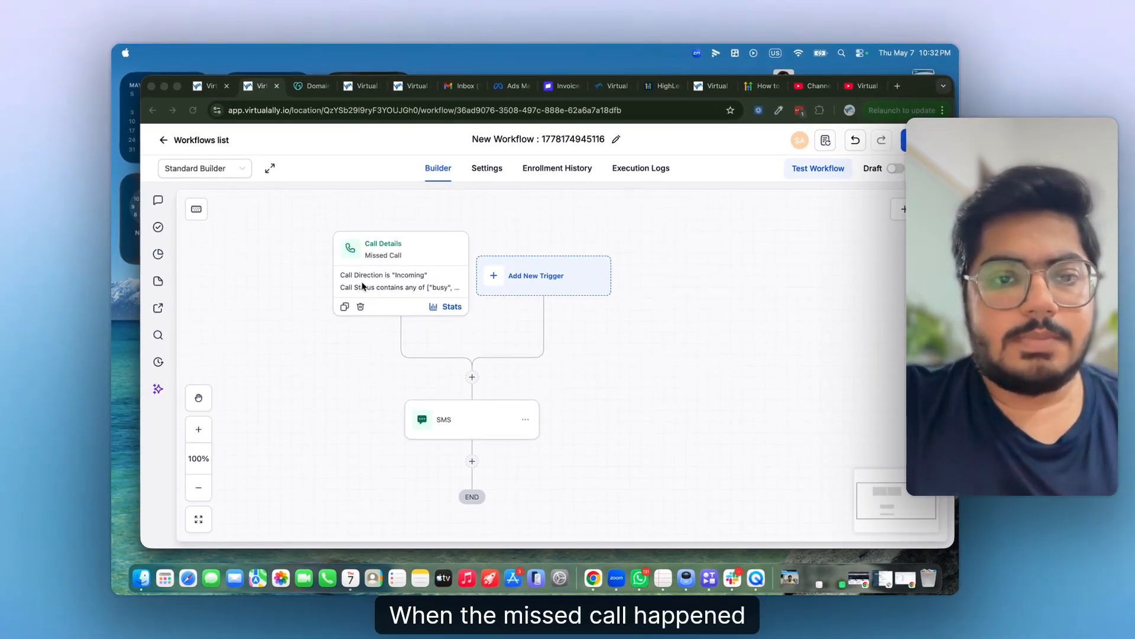
- Add an Add Contact Tag step below the SMS, creating and applying the tag 'missed call'
scroll(362, 287, down, 3)
scroll(363, 286, right, 3)
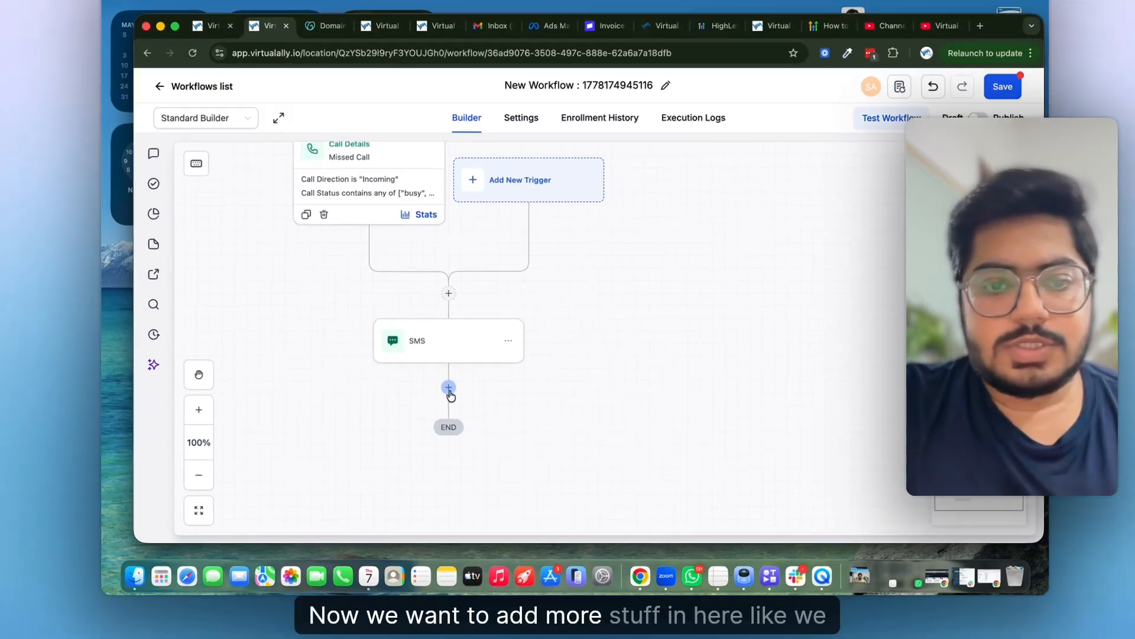
click(421, 409)
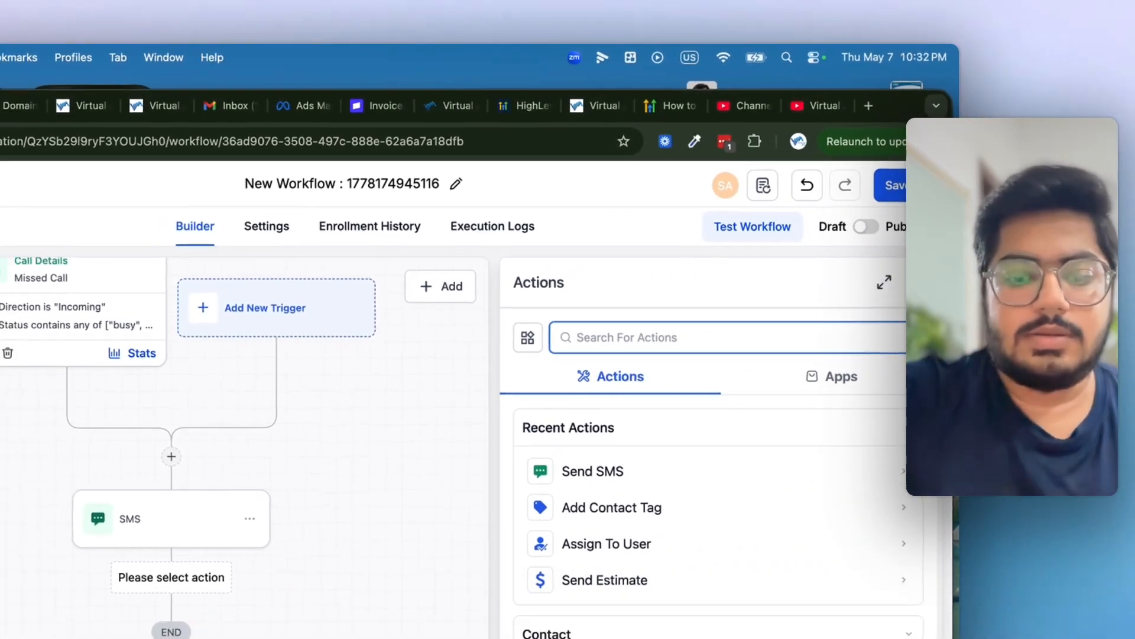
text(tag)
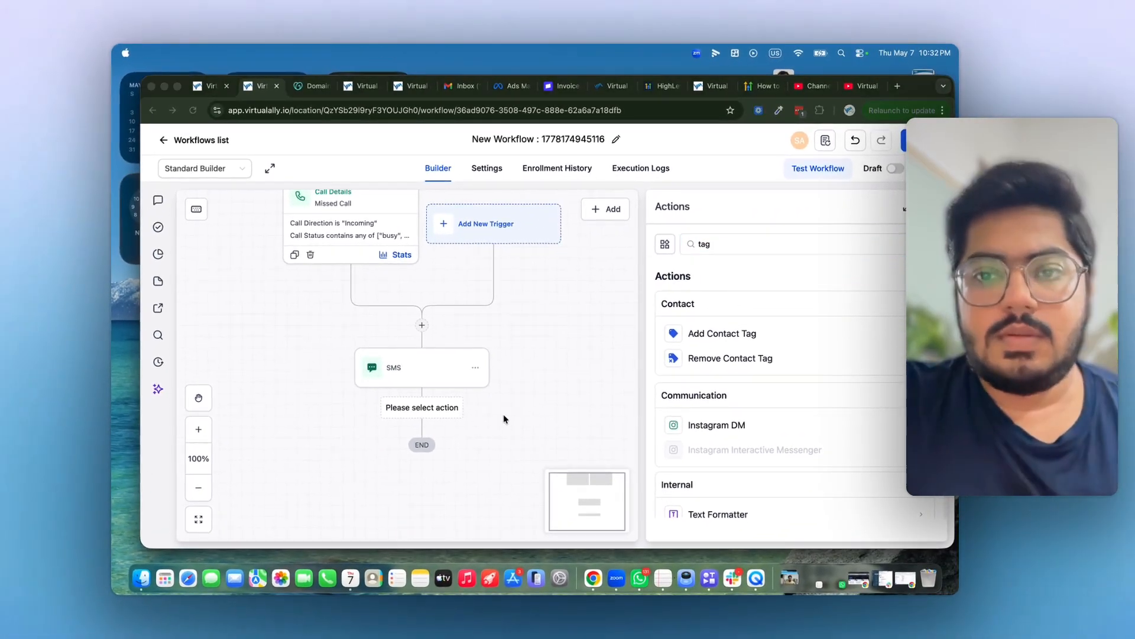
click(757, 338)
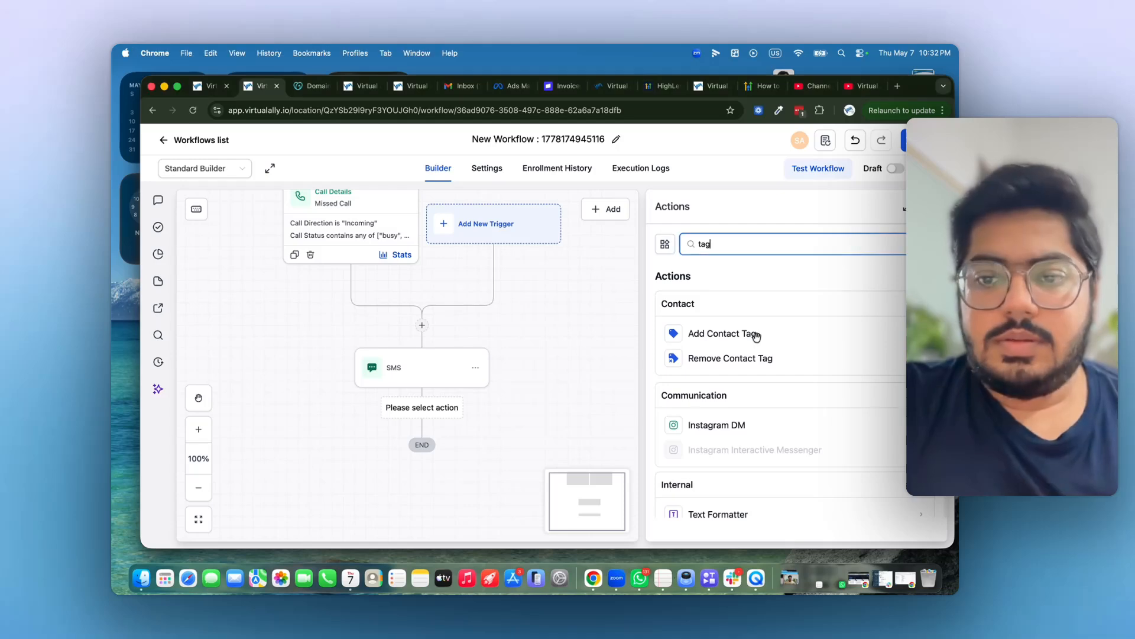
click(755, 338)
click(738, 339)
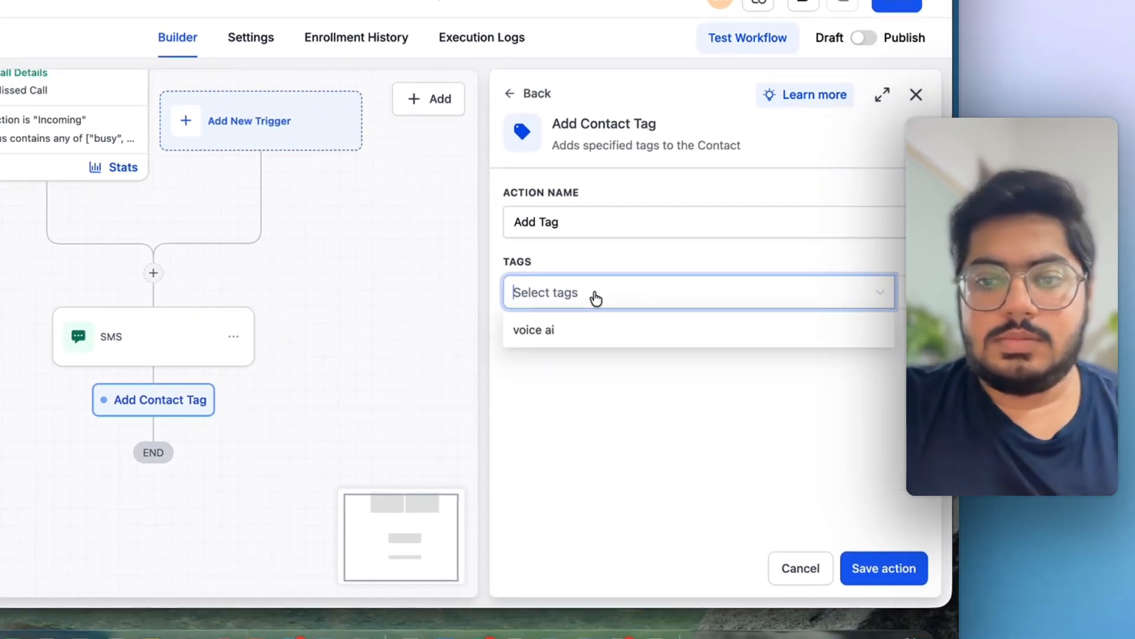
text(misse)
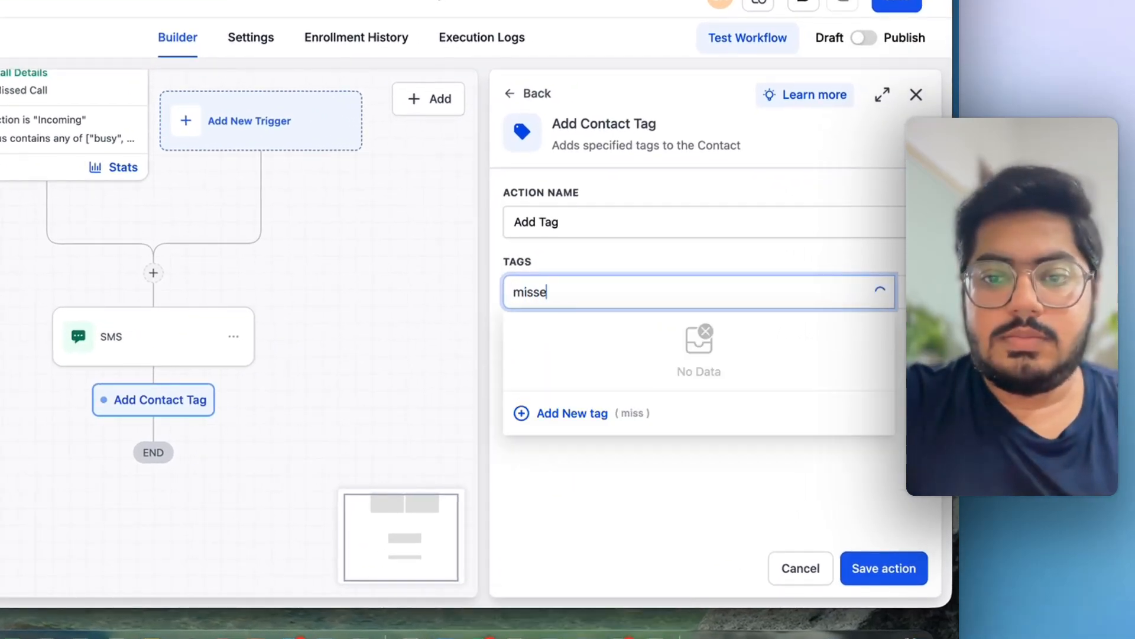
text(d call)
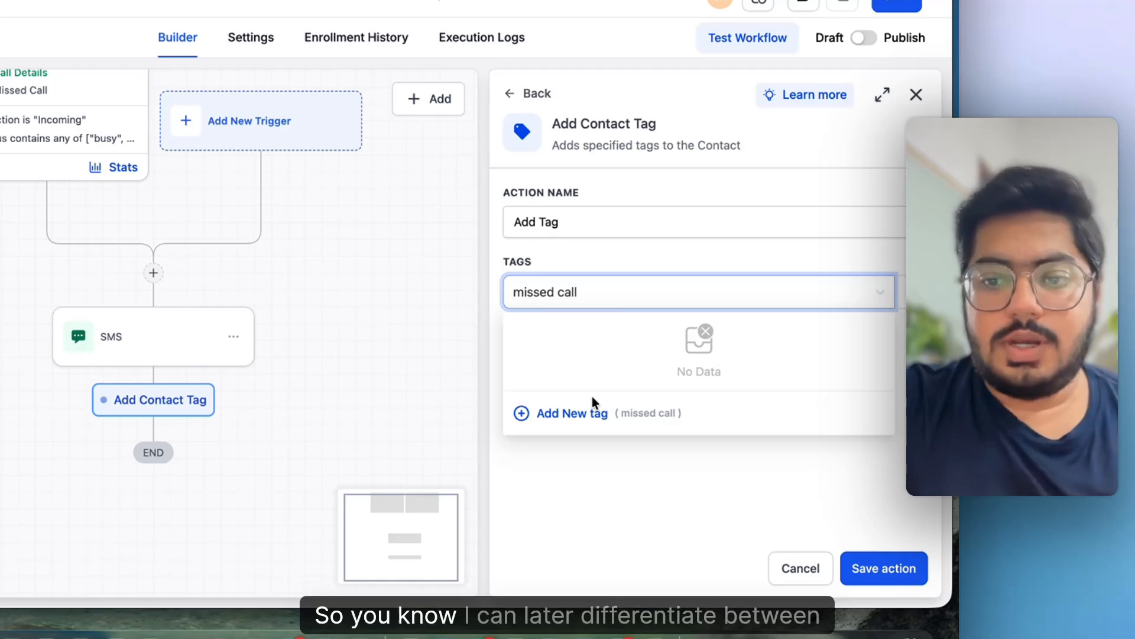
click(580, 413)
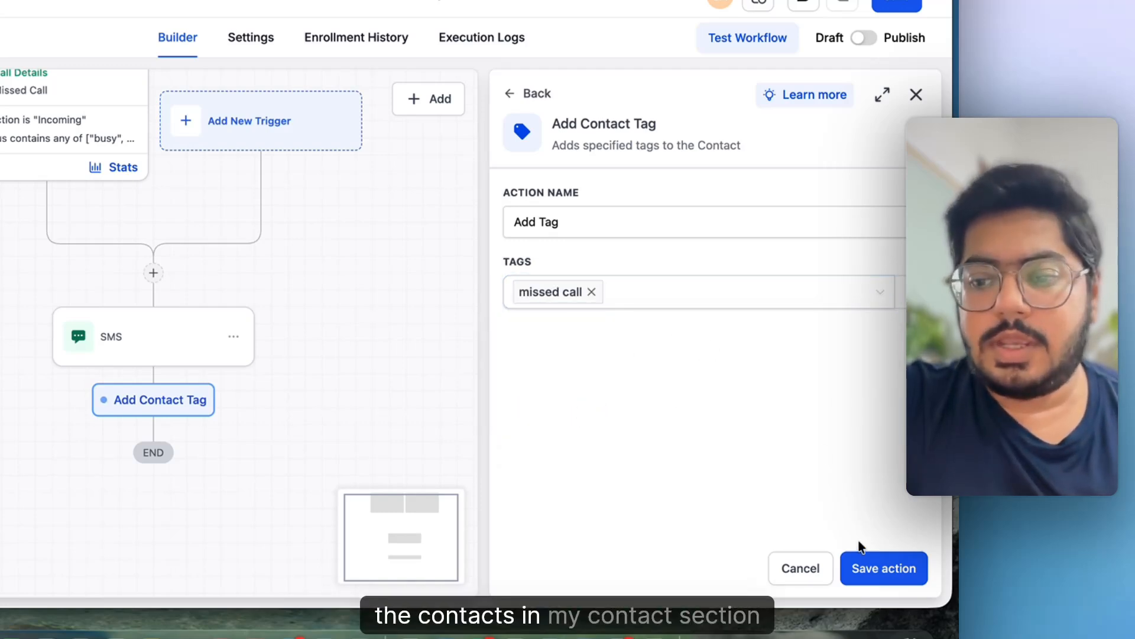
click(860, 568)
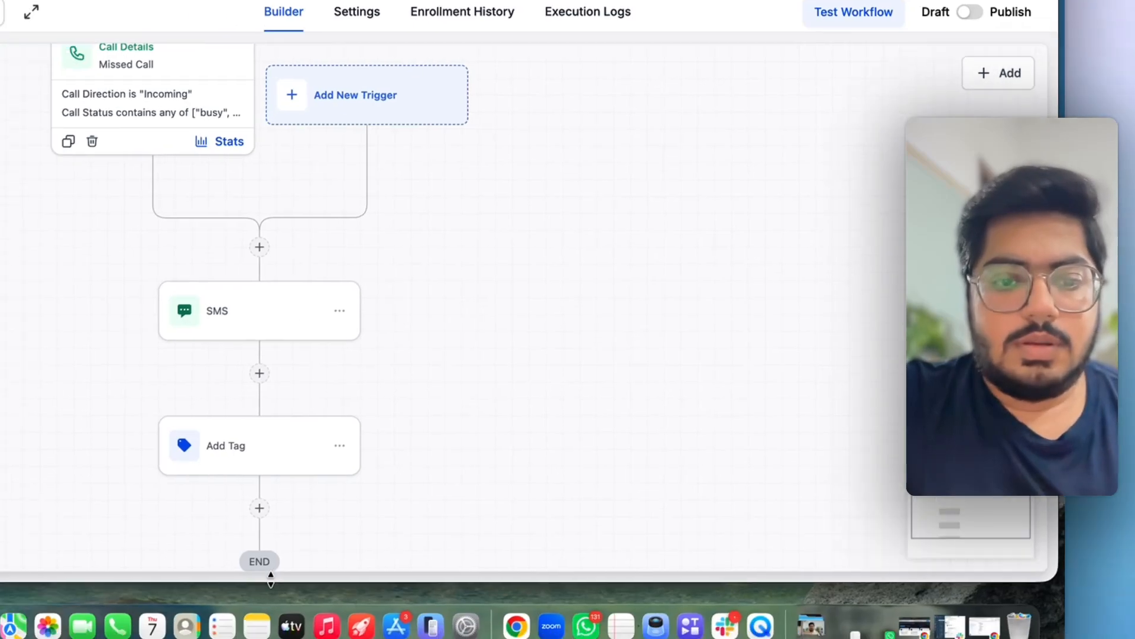
- Add an Assign To User step below Add Tag set to Demo User and save it
click(475, 456)
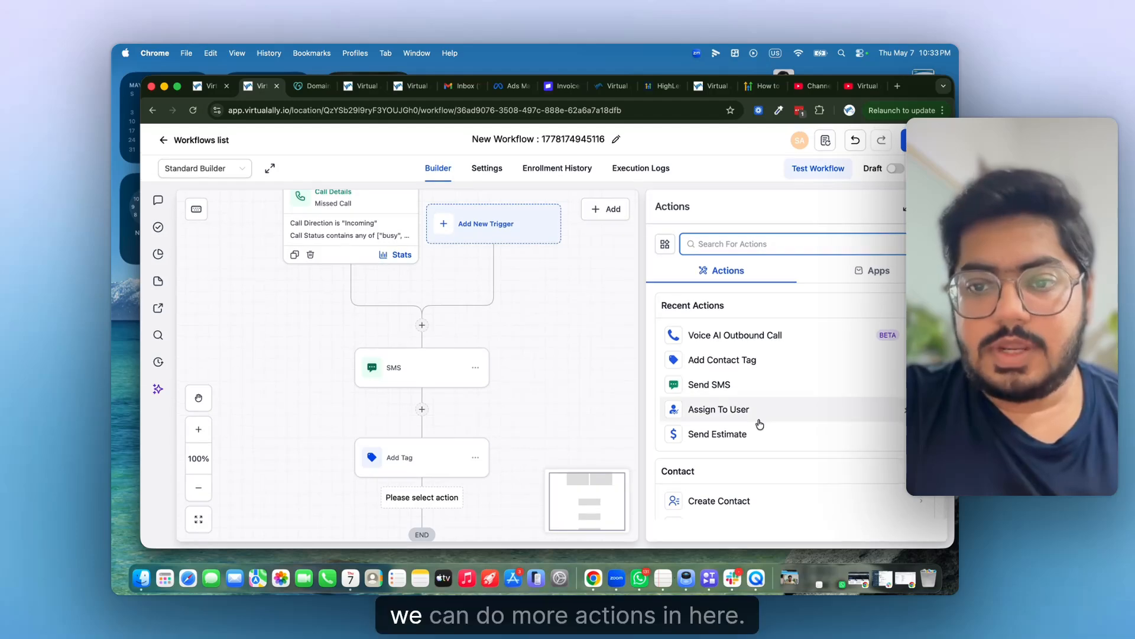
scroll(758, 421, down, 3)
scroll(760, 424, down, 6)
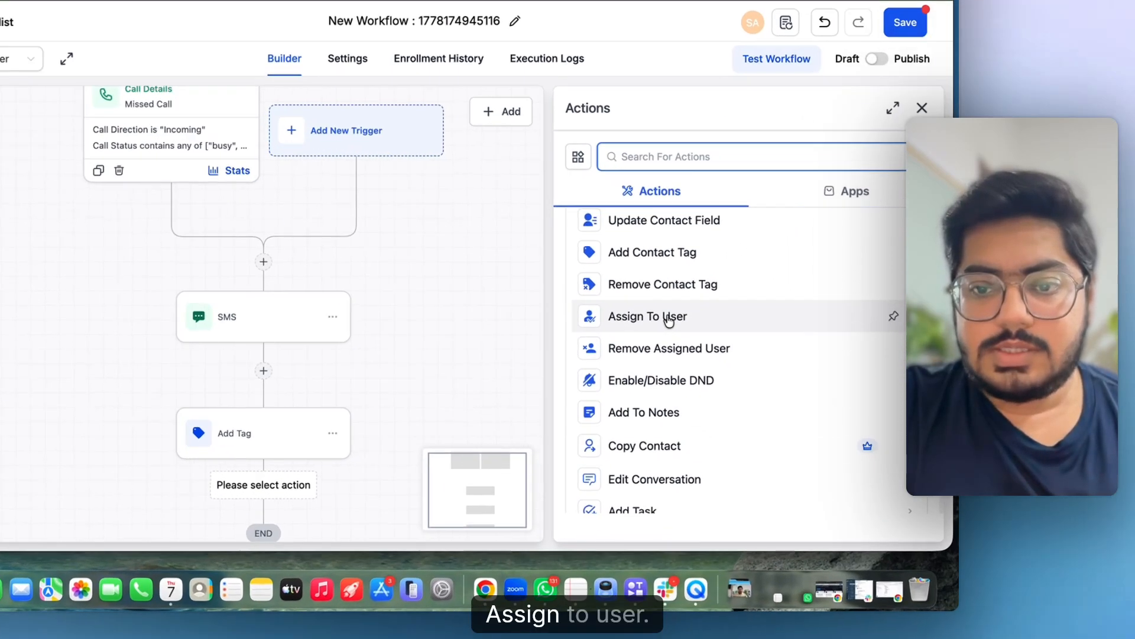
click(730, 367)
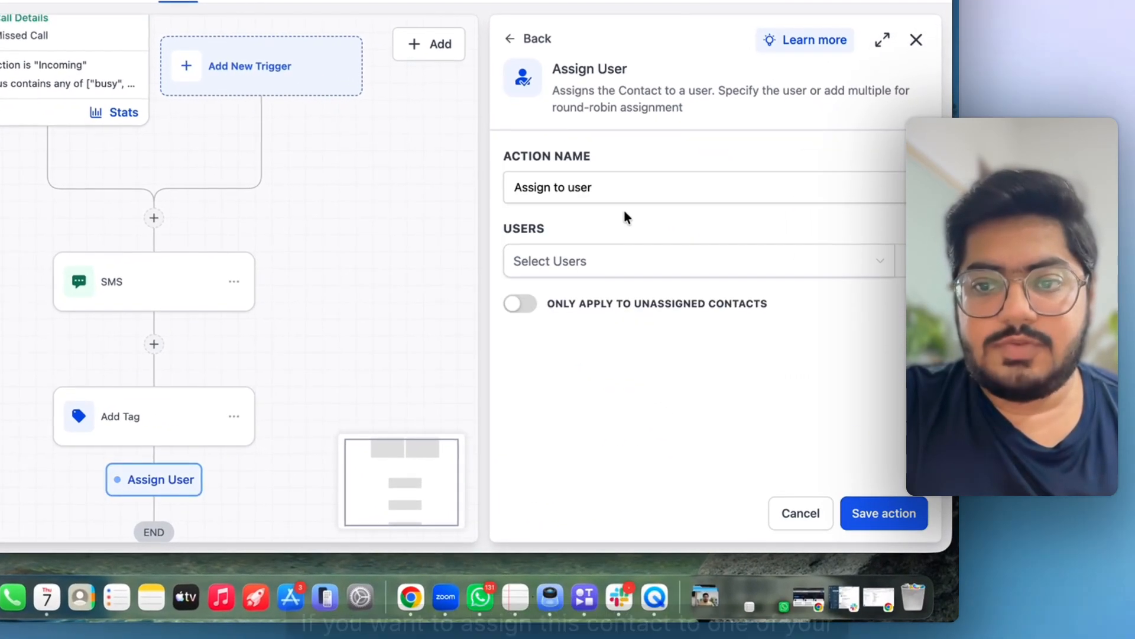
click(631, 274)
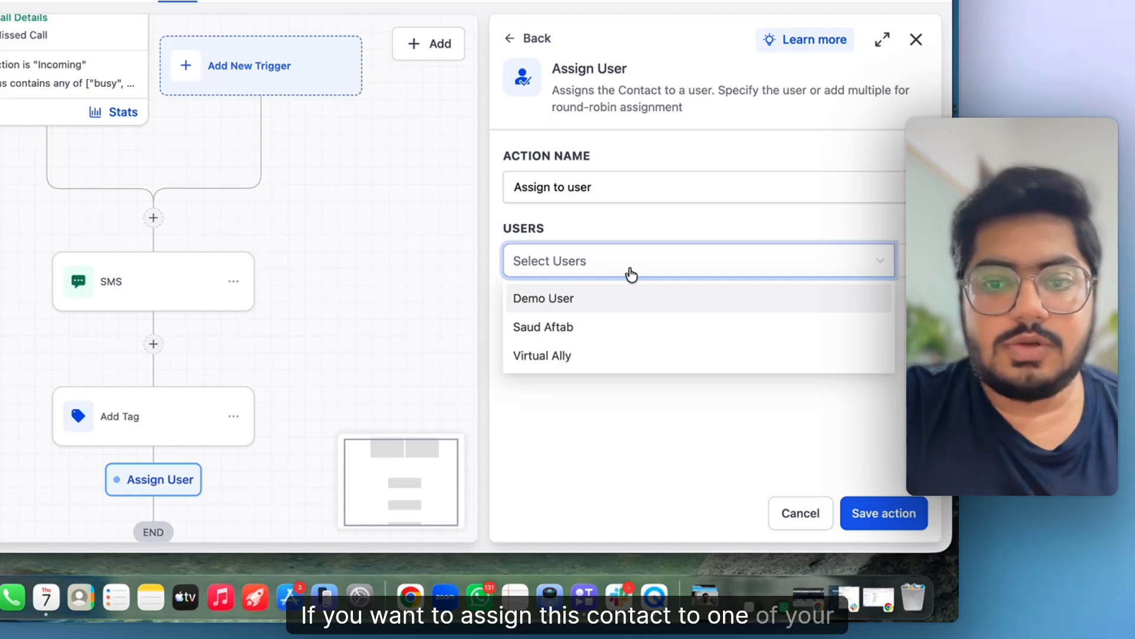
click(571, 309)
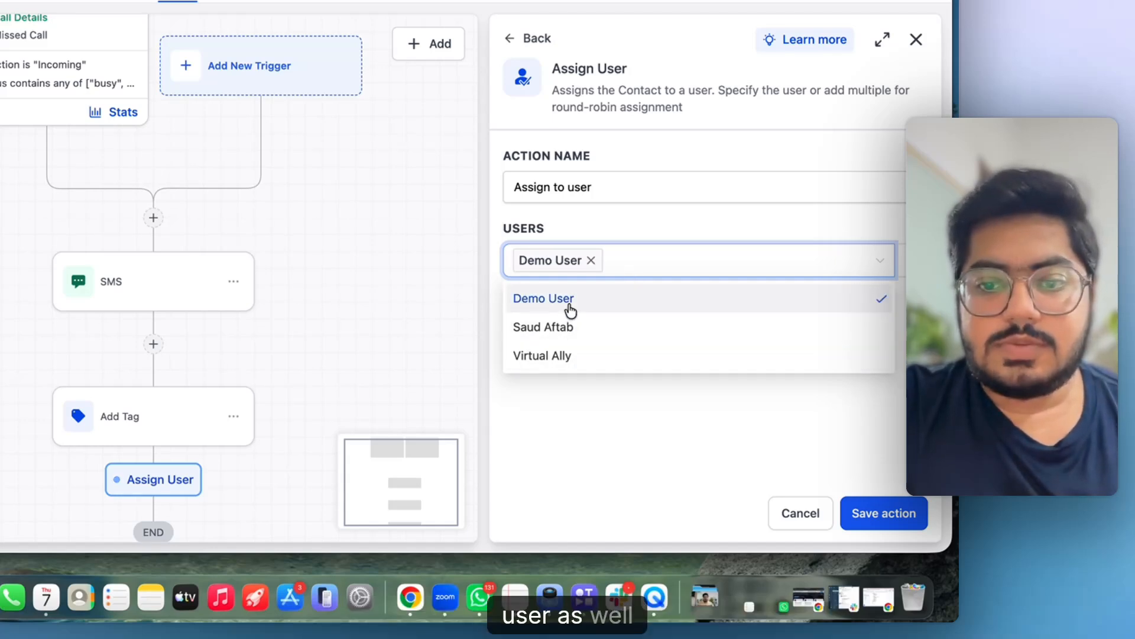
click(618, 405)
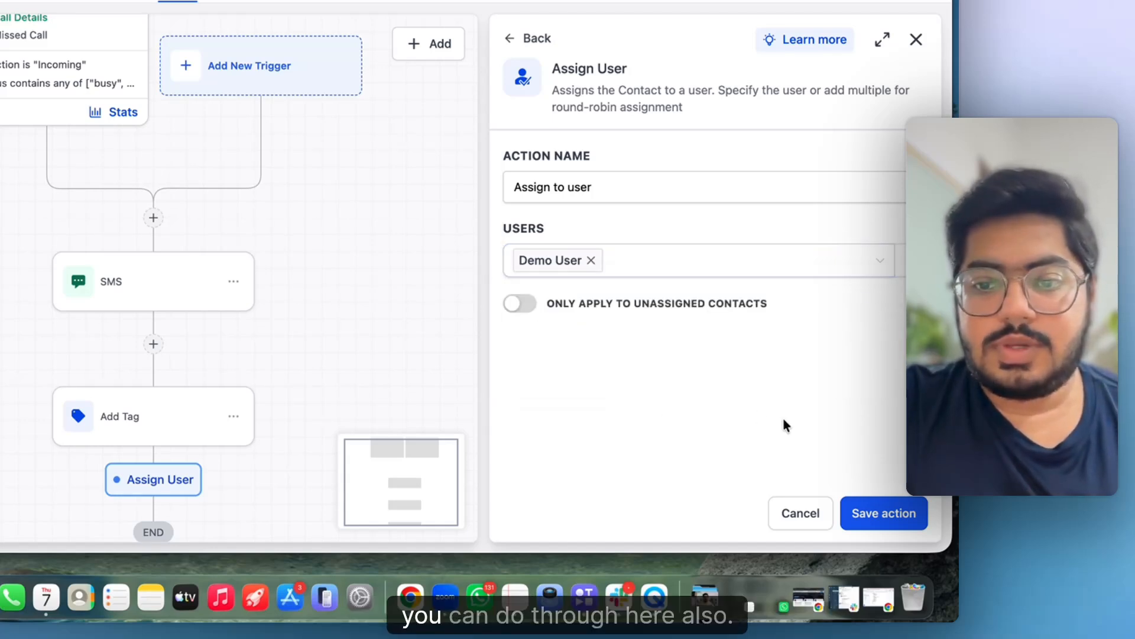
click(904, 516)
scroll(403, 480, down, 5)
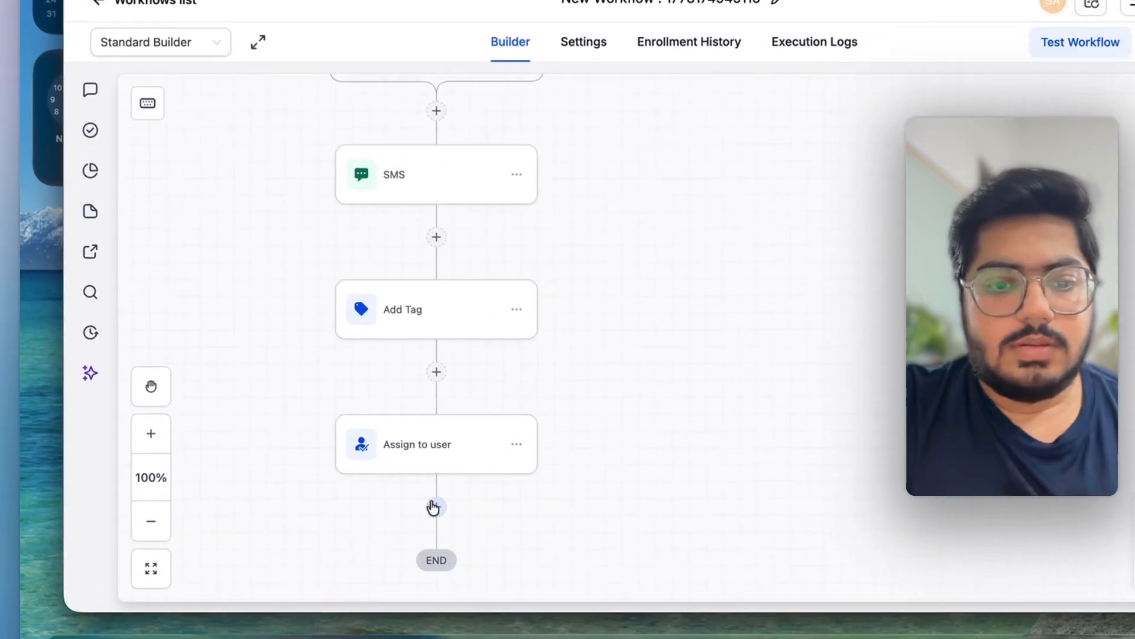
- Add an Internal Notification step sent by SMS to the assigned user
click(438, 474)
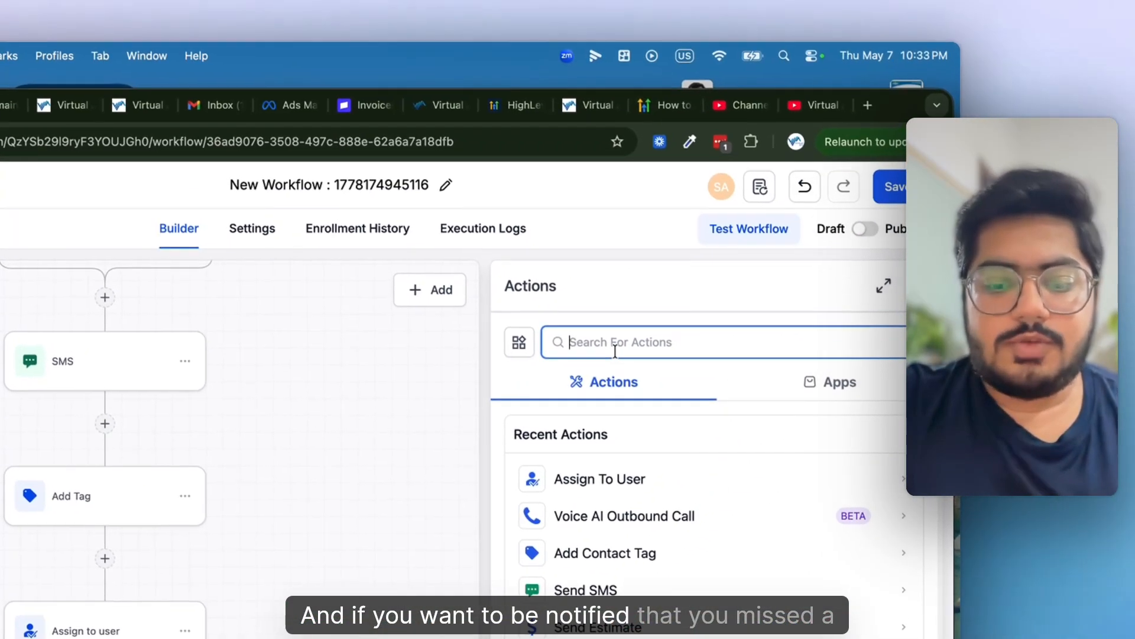
text(inter)
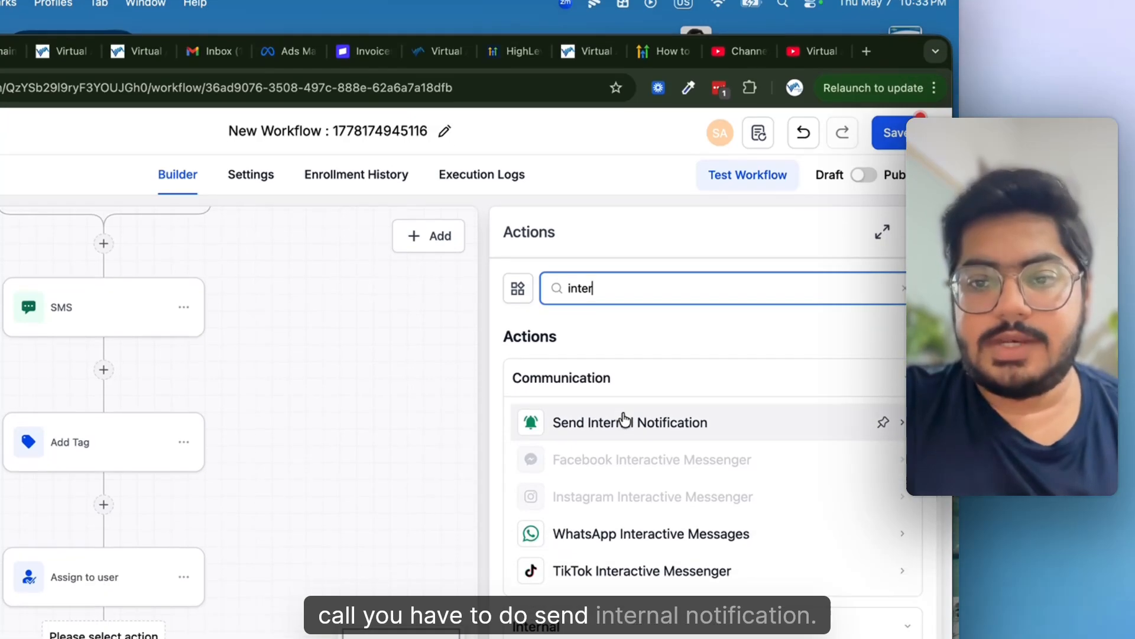
click(625, 473)
click(588, 483)
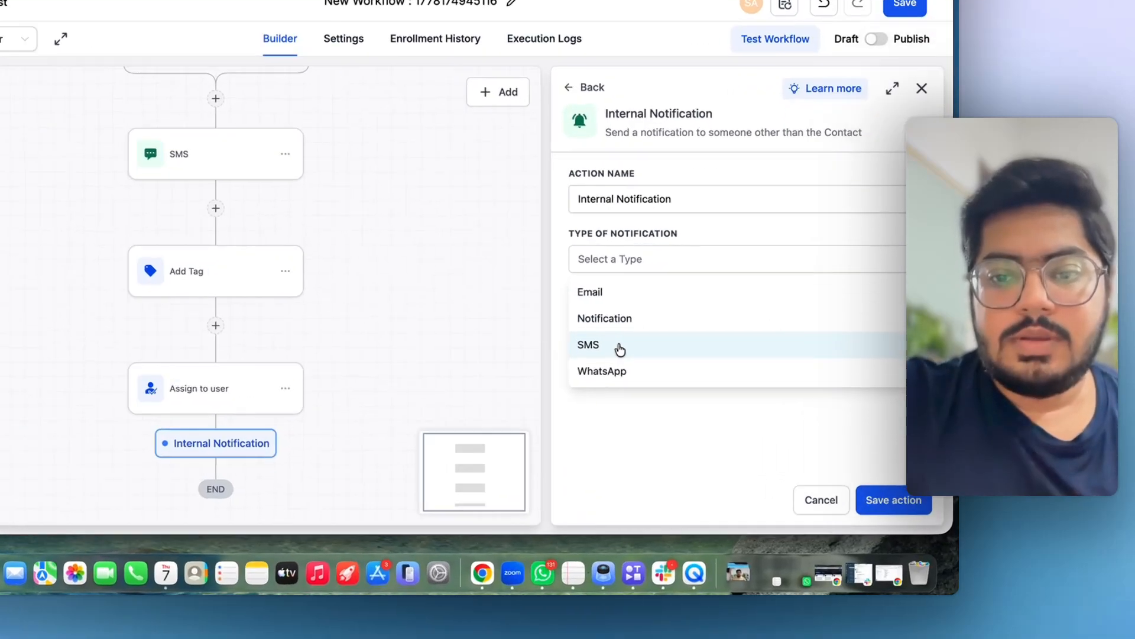
click(675, 402)
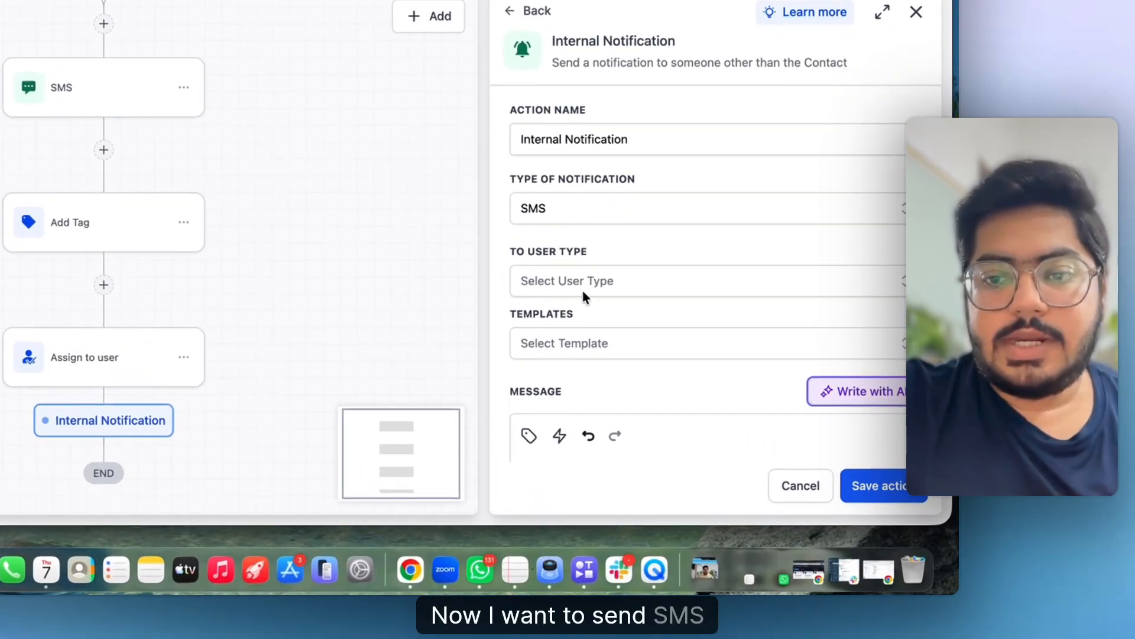
click(583, 284)
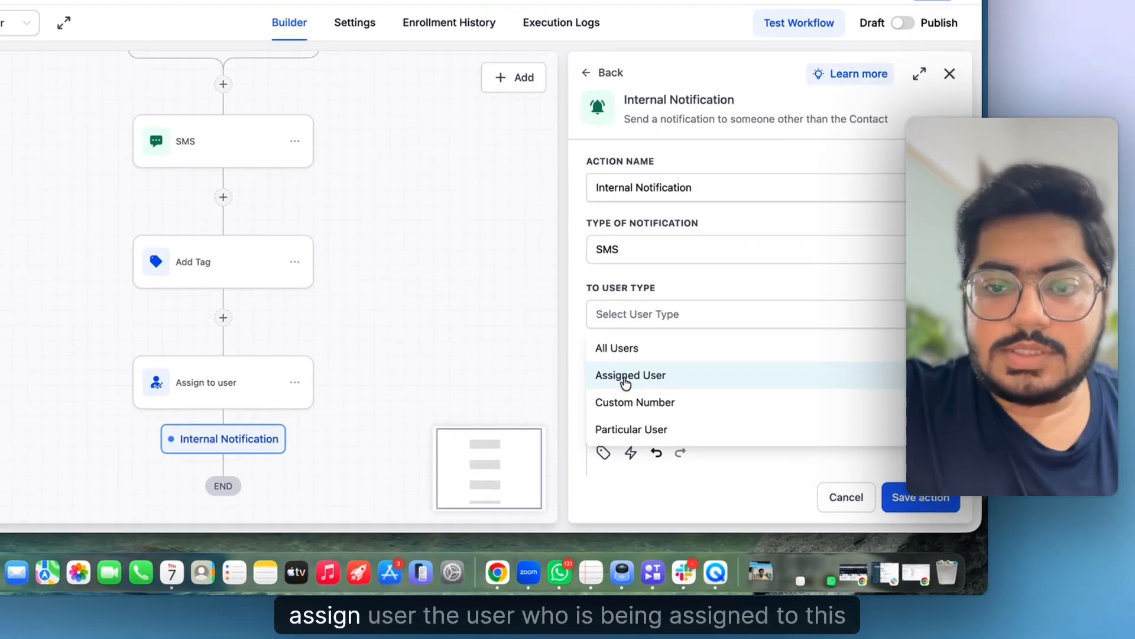
click(626, 378)
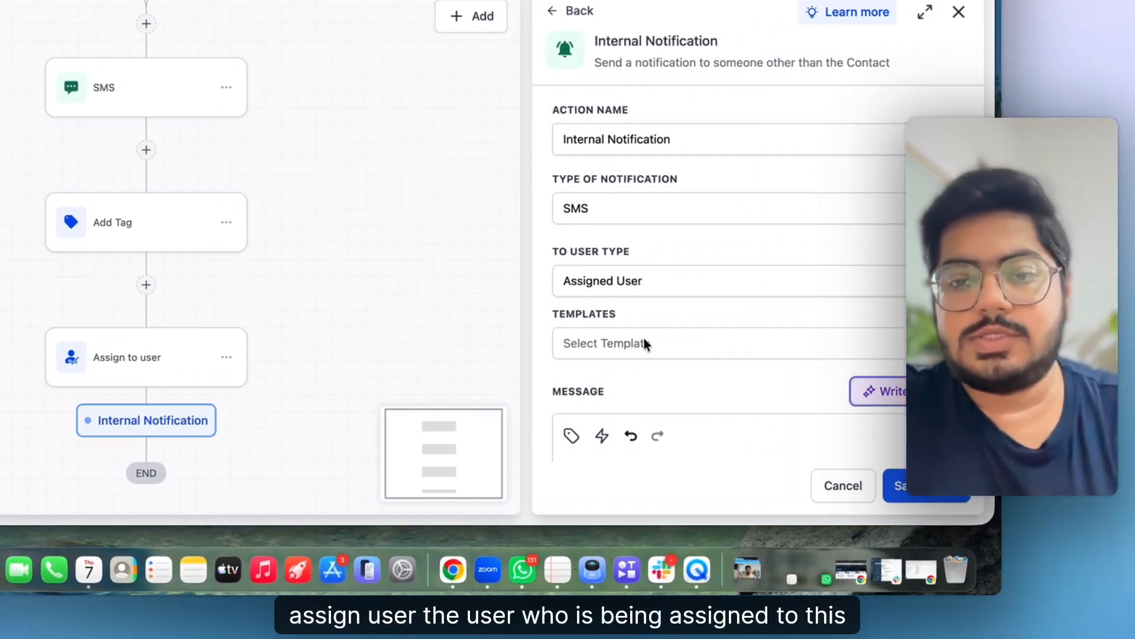
- Write the notification message 'Hey,' followed by the contact's Phone custom value
scroll(644, 342, down, 5)
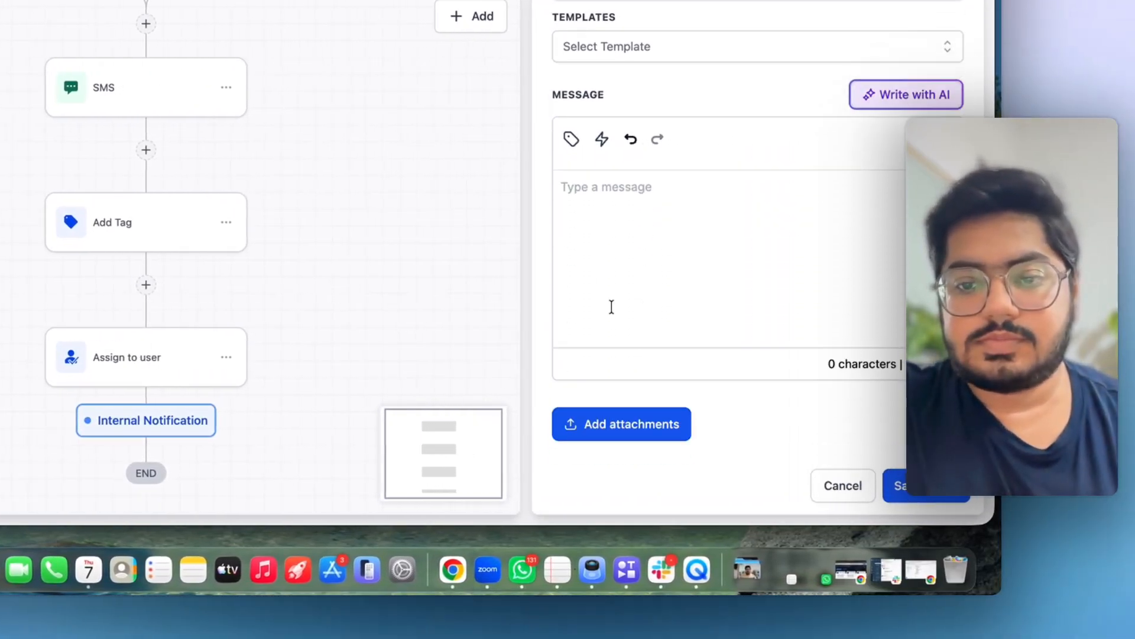
click(608, 181)
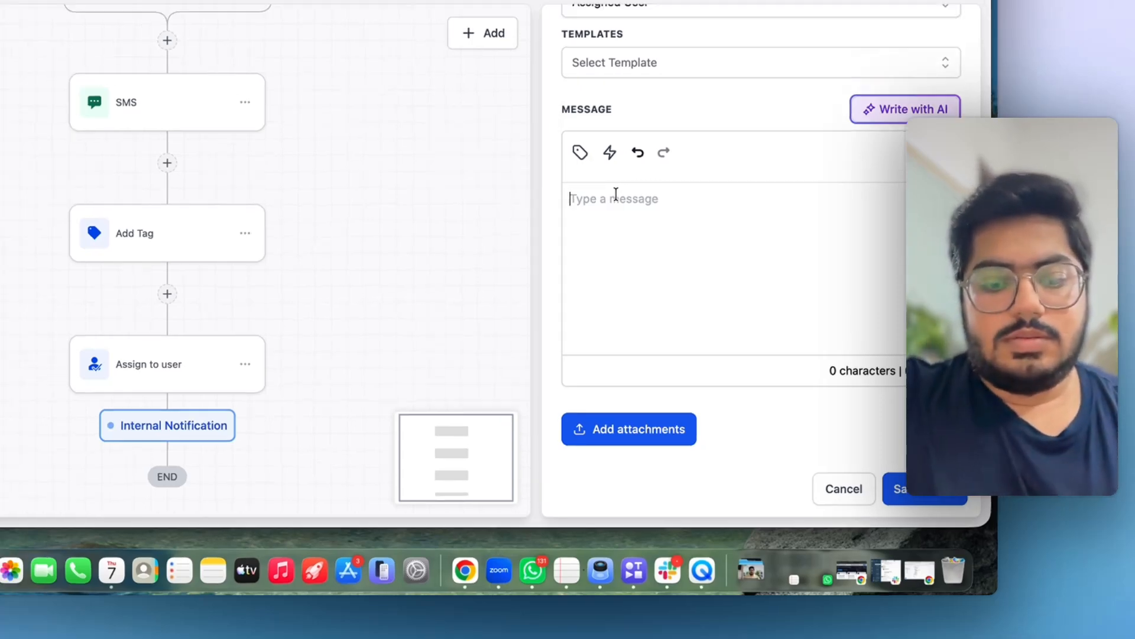
text(Hey,)
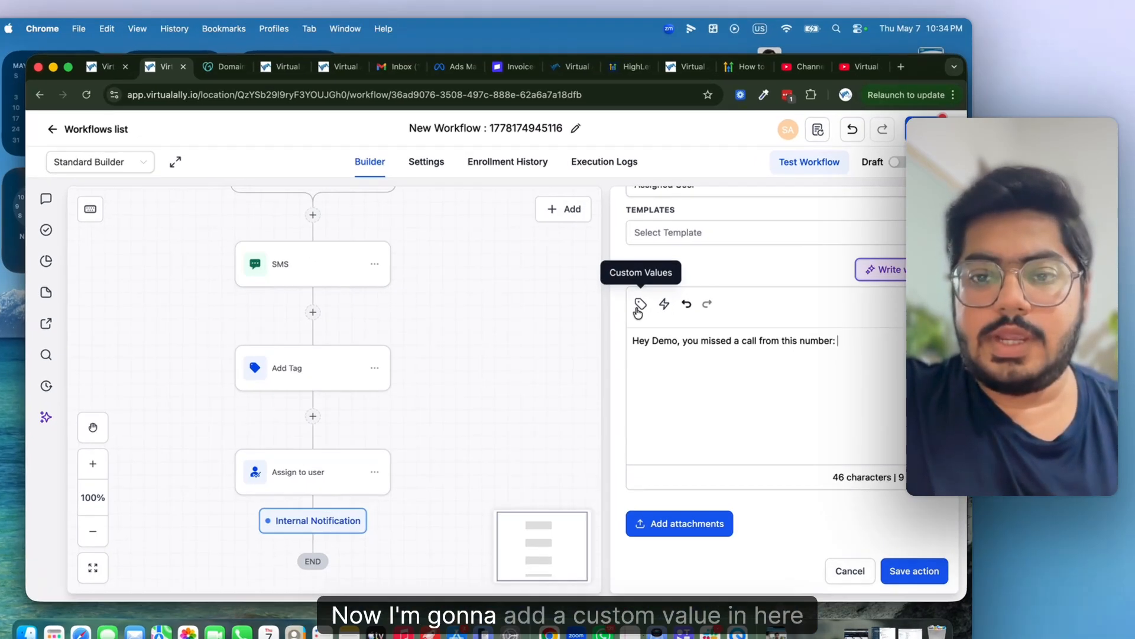
click(673, 291)
click(623, 453)
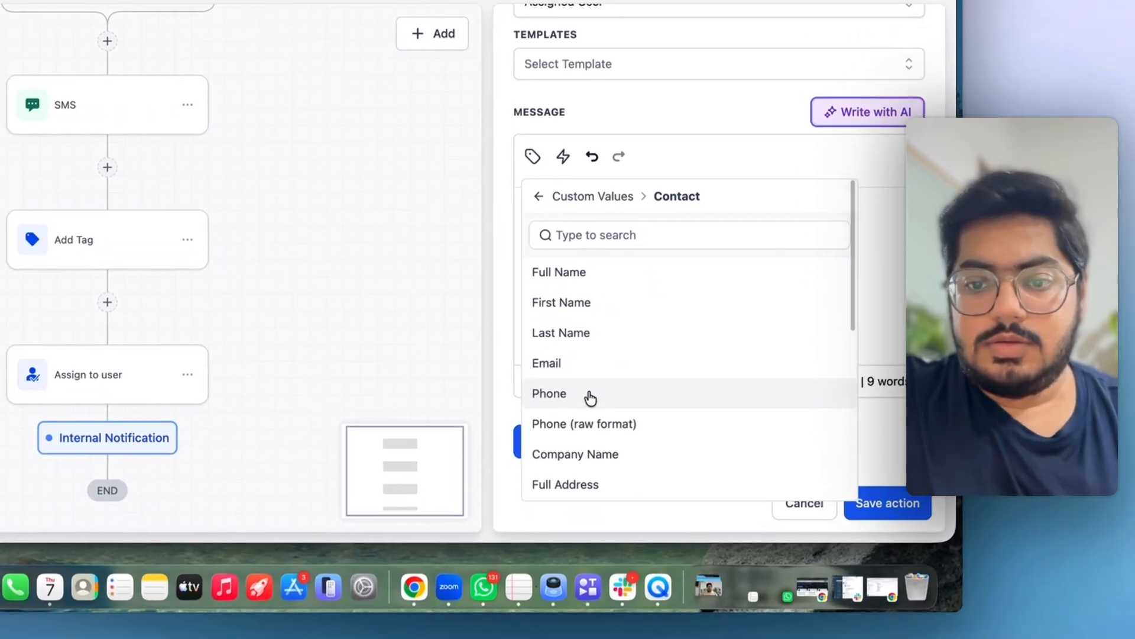
click(588, 562)
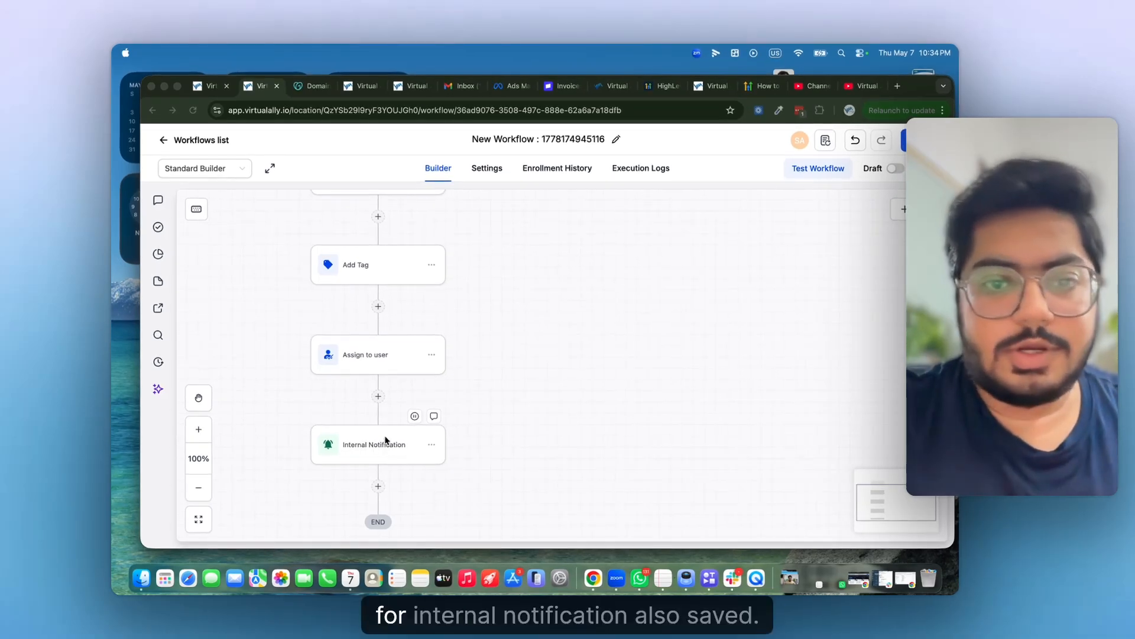
- Add a second Call Details trigger filtered to Incoming call direction
click(378, 486)
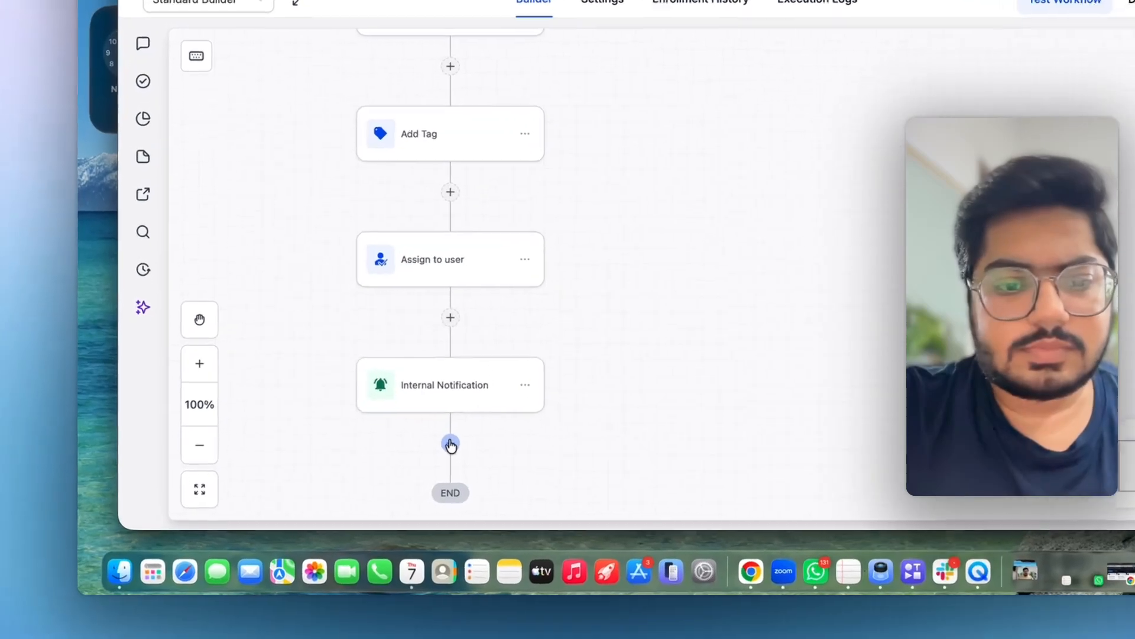
click(378, 486)
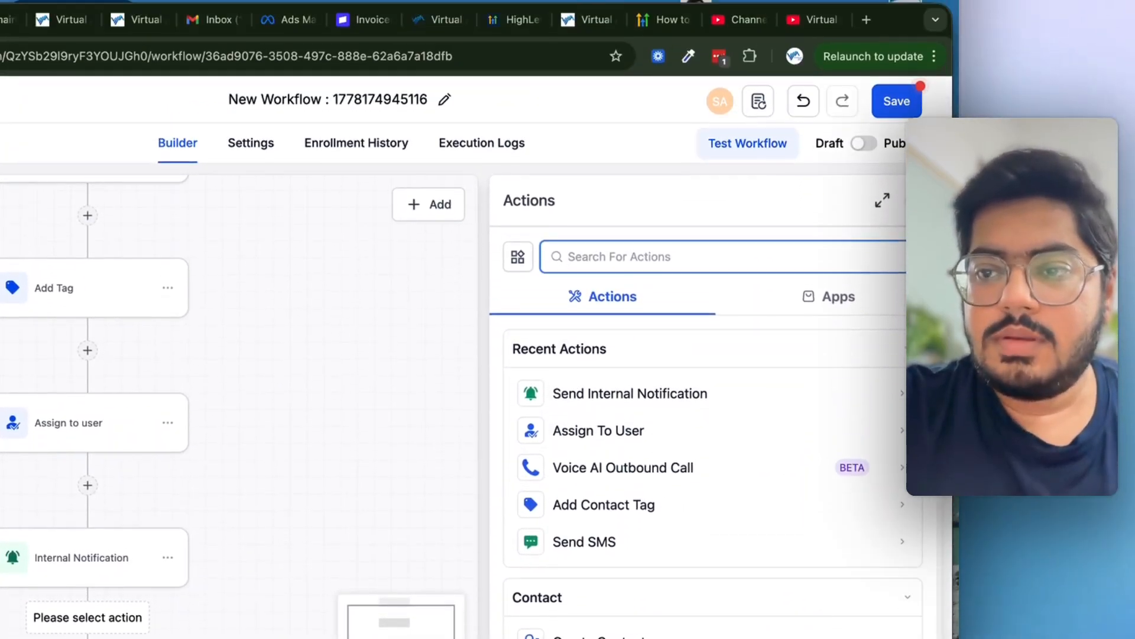
click(923, 166)
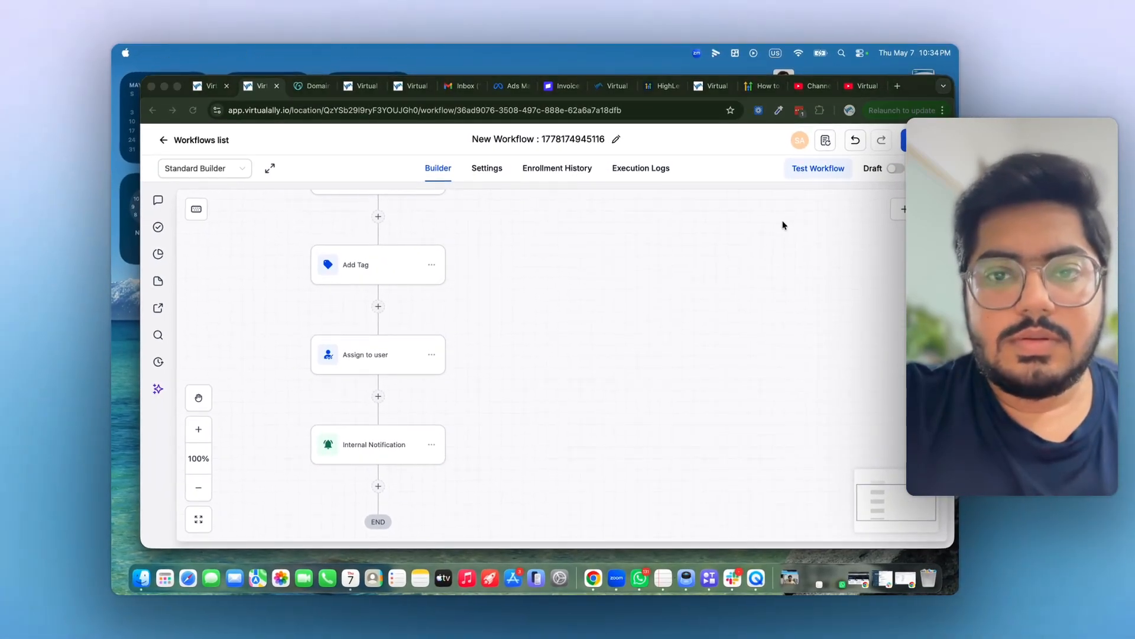
scroll(463, 322, up, 5)
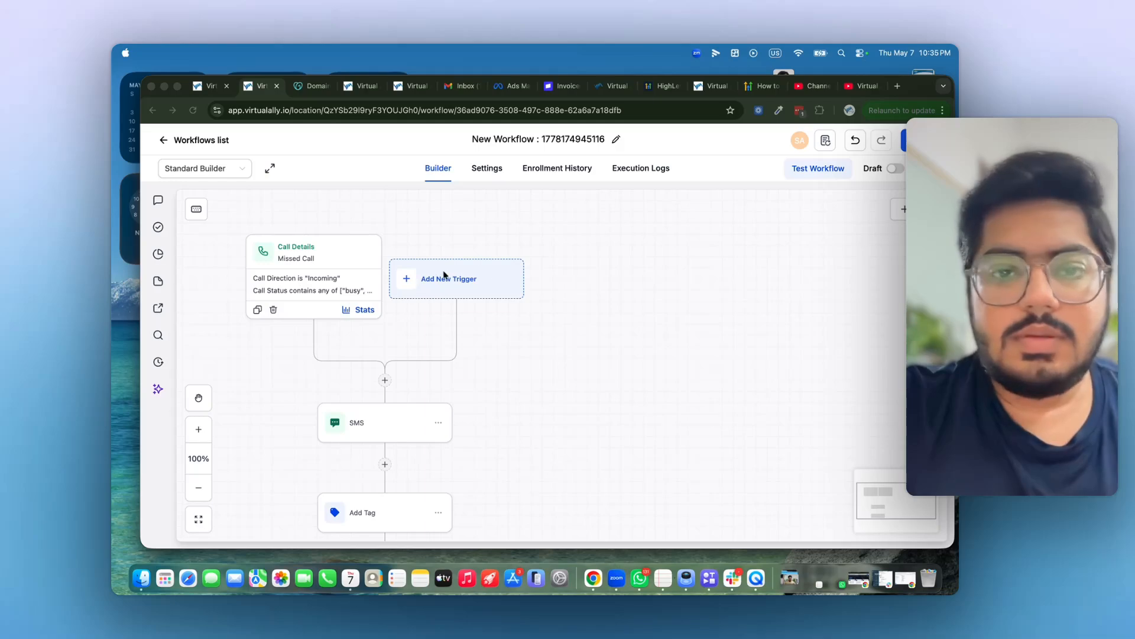
click(403, 281)
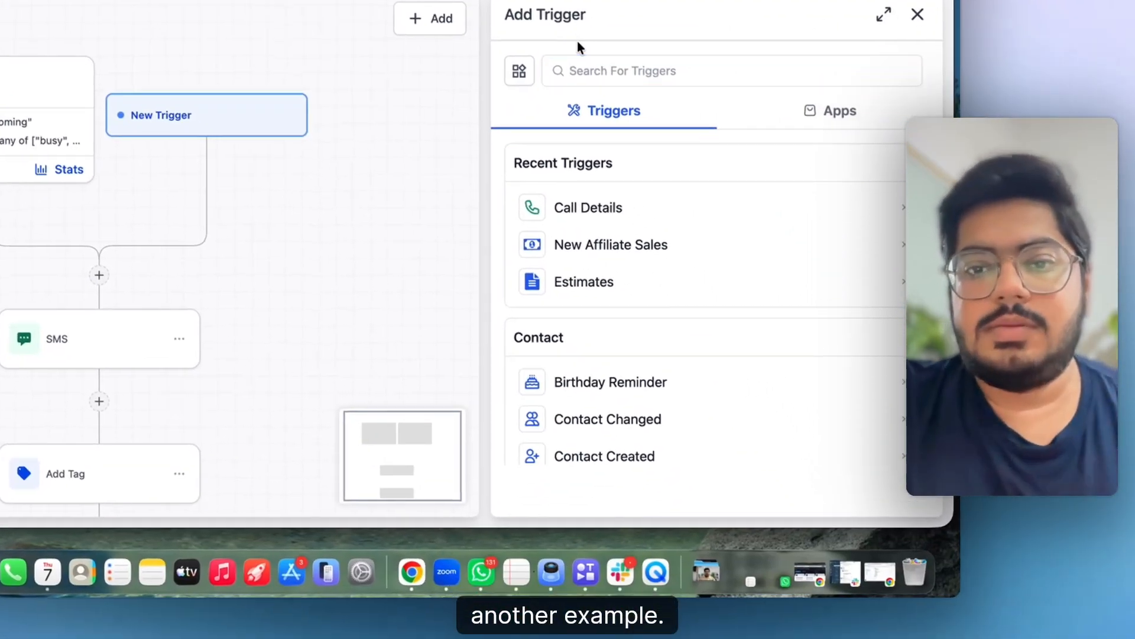
scroll(788, 431, down, 2)
click(705, 301)
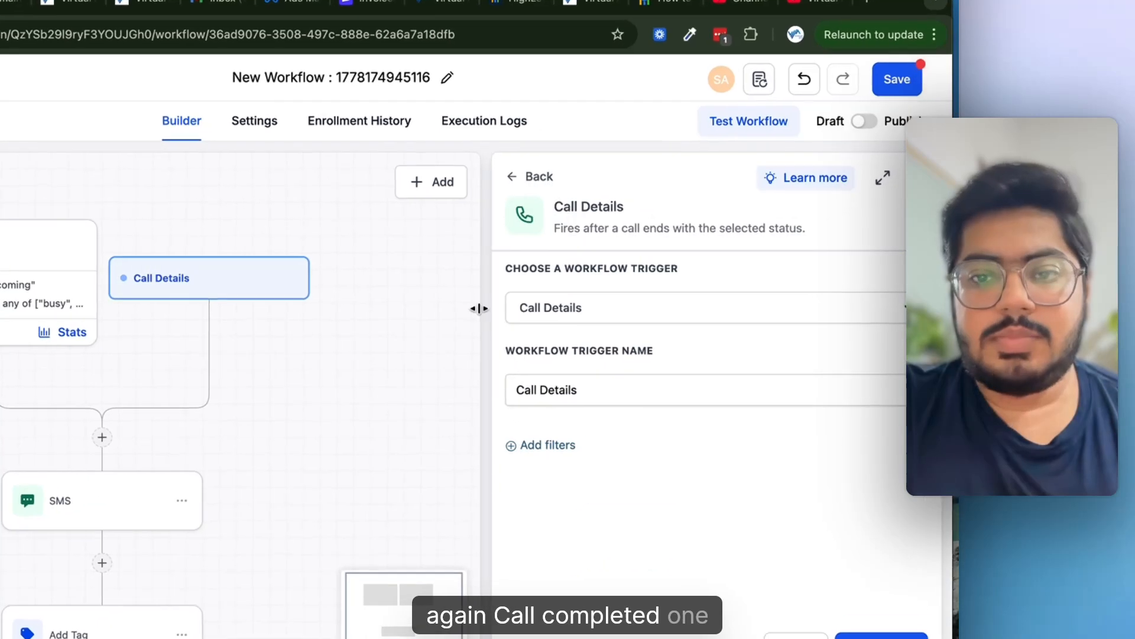
click(556, 447)
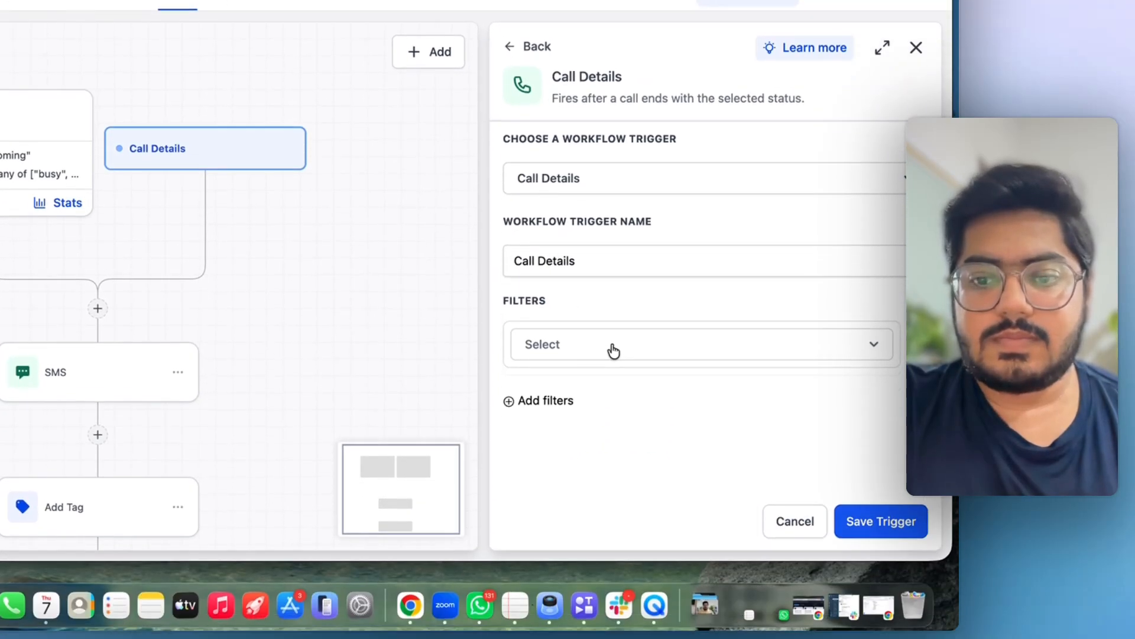
click(609, 476)
click(584, 427)
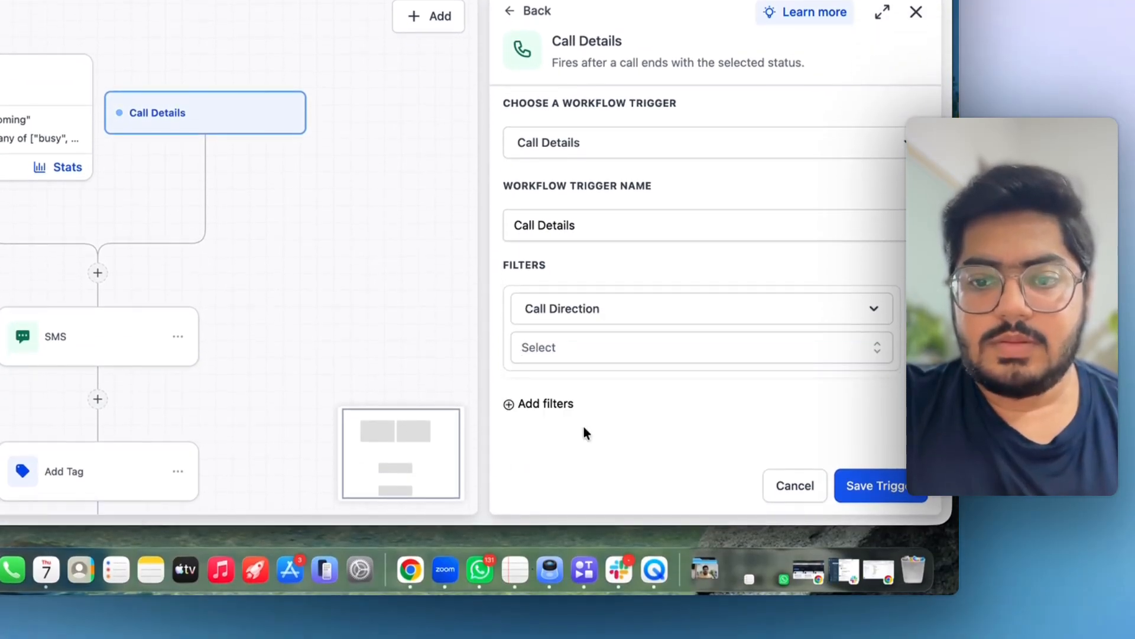
click(597, 345)
click(577, 425)
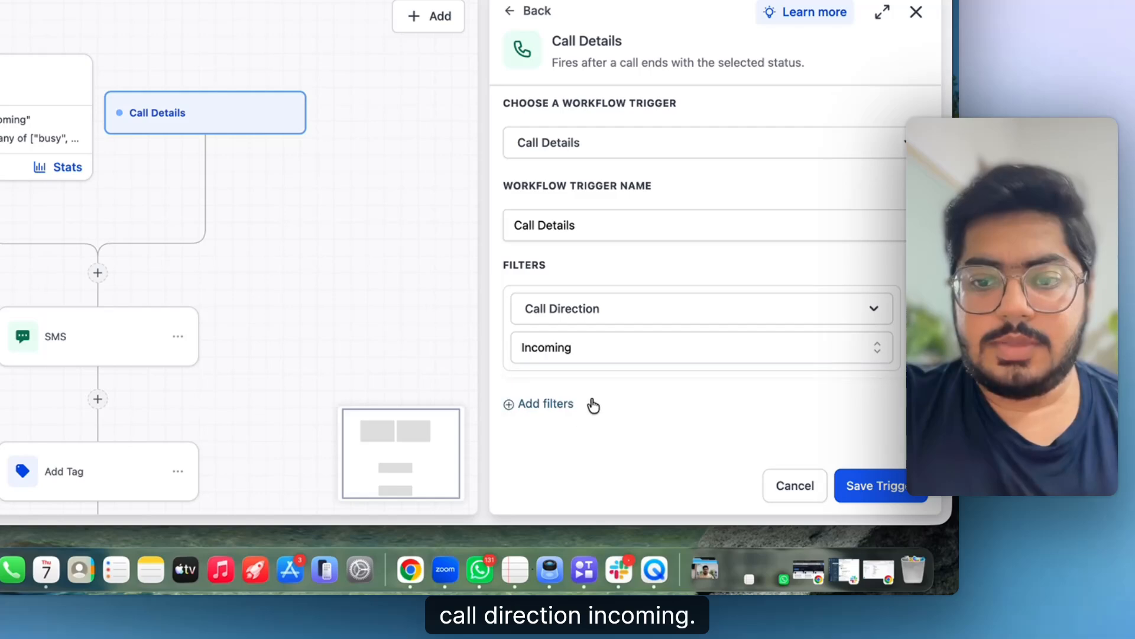
- Add a Call Status filter of completed and save the new trigger
scroll(559, 409, down, 1)
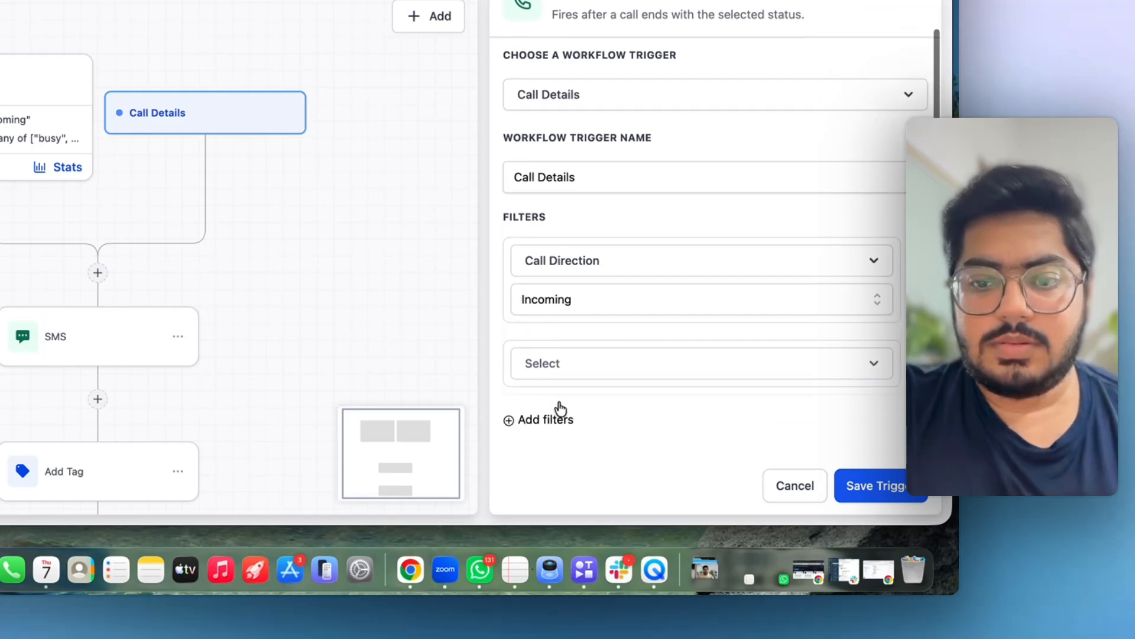
click(588, 362)
scroll(612, 402, down, 3)
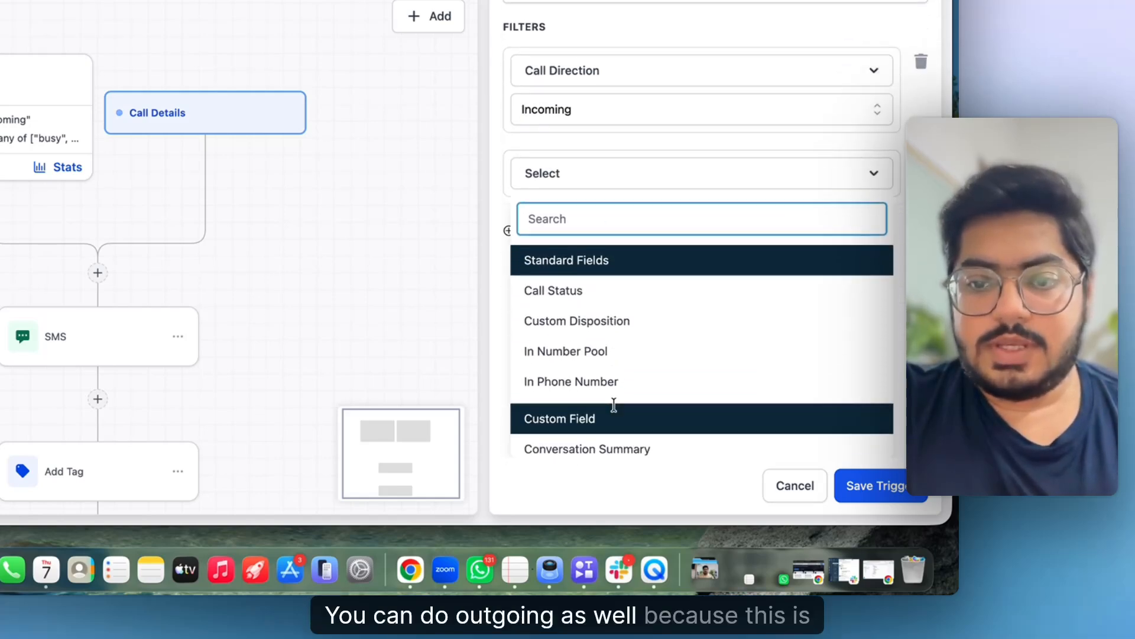
click(589, 305)
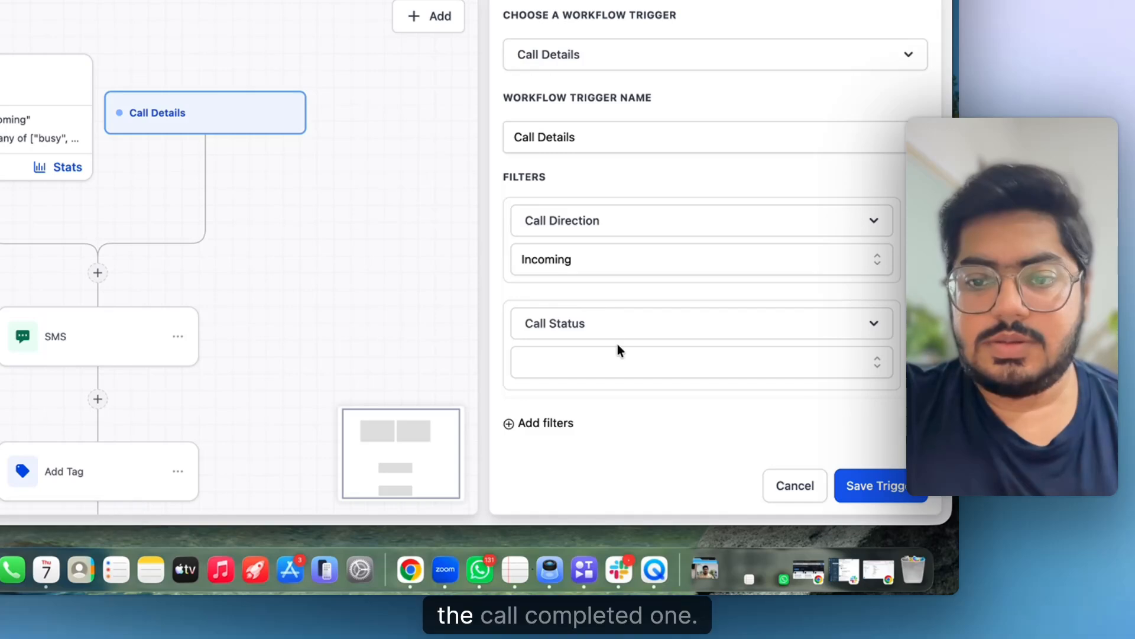
click(623, 361)
scroll(589, 435, down, 2)
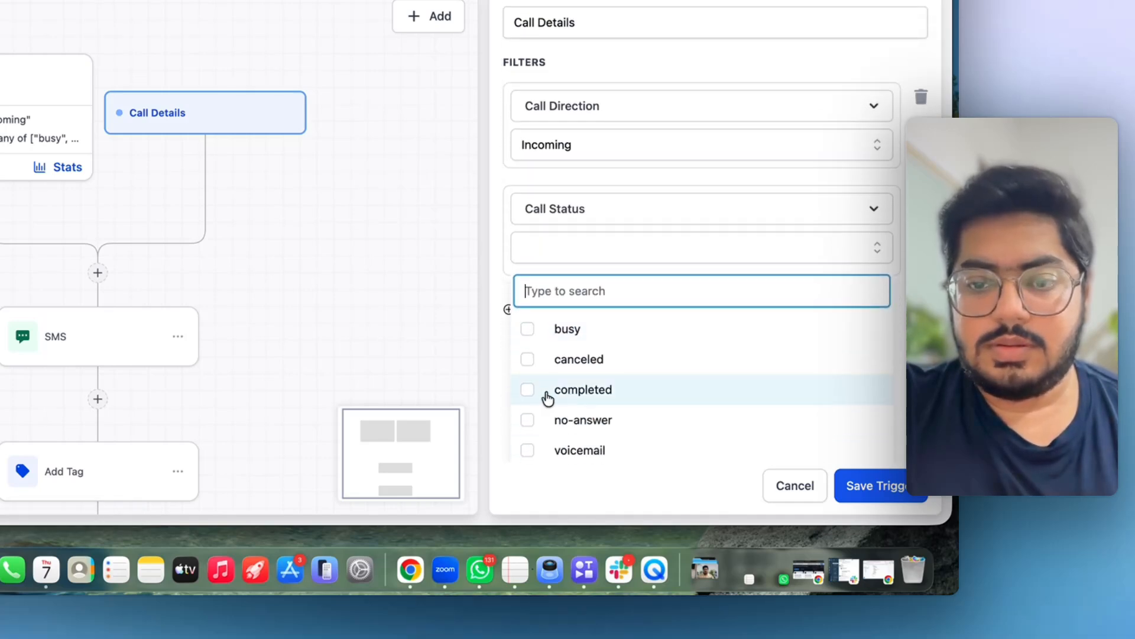
click(526, 390)
scroll(826, 461, up, 2)
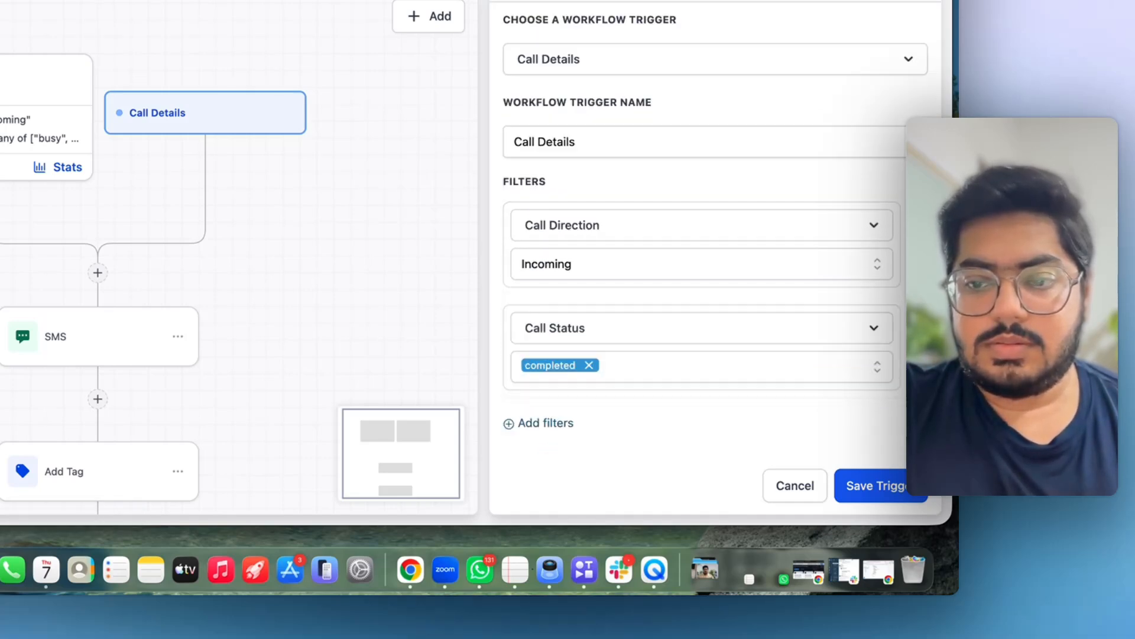
click(881, 488)
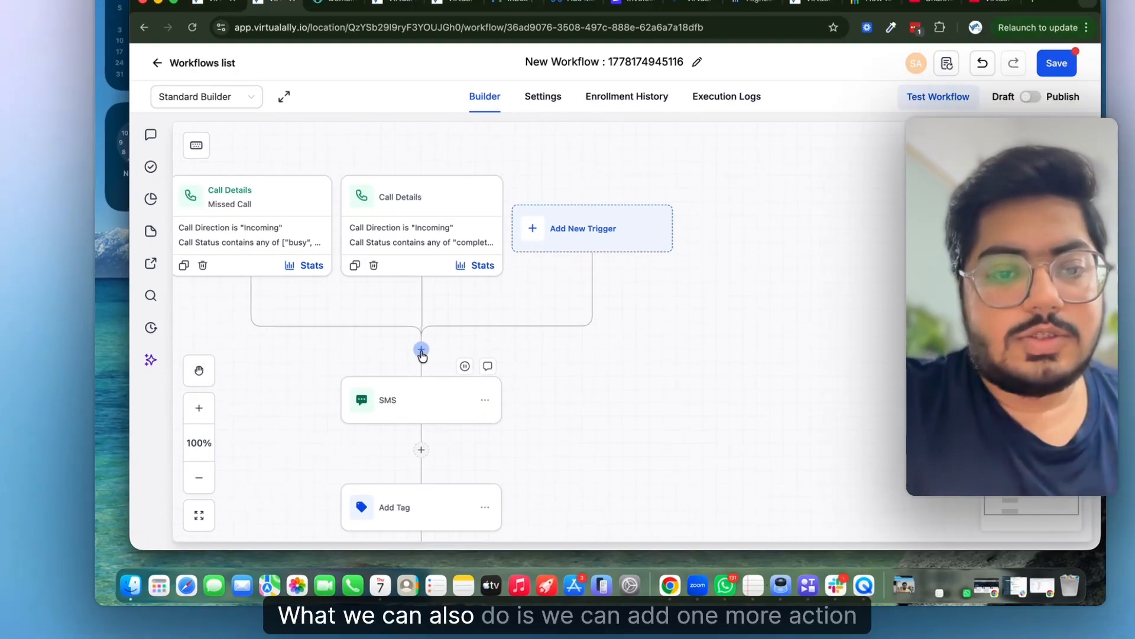
- Insert an If / Else condition step after the triggers and save the workflow
click(385, 382)
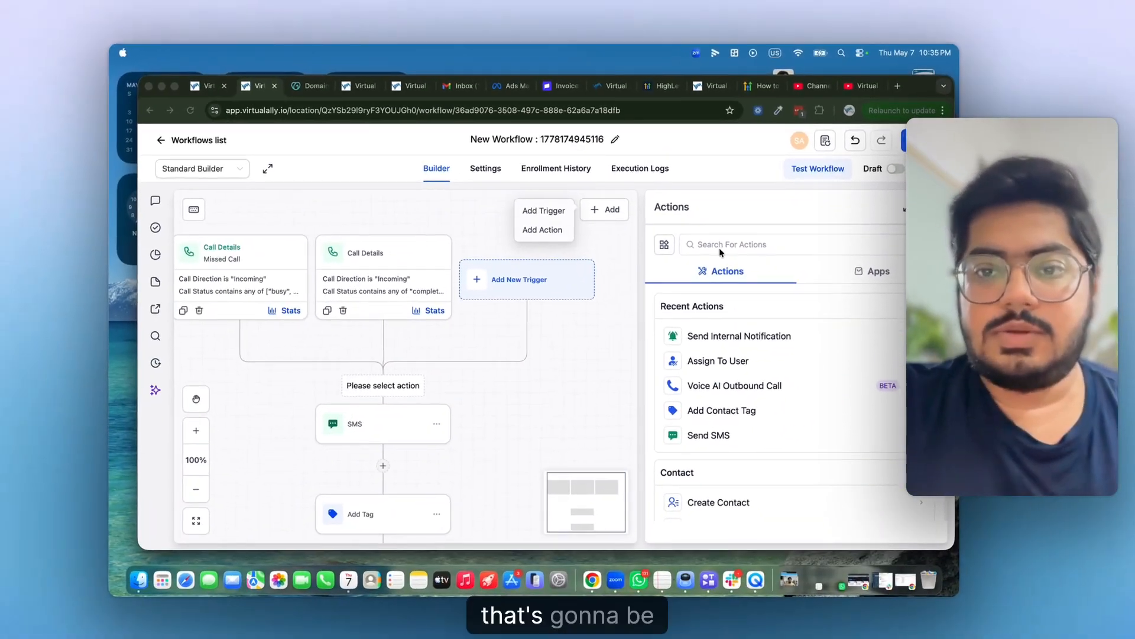
click(643, 323)
text(if)
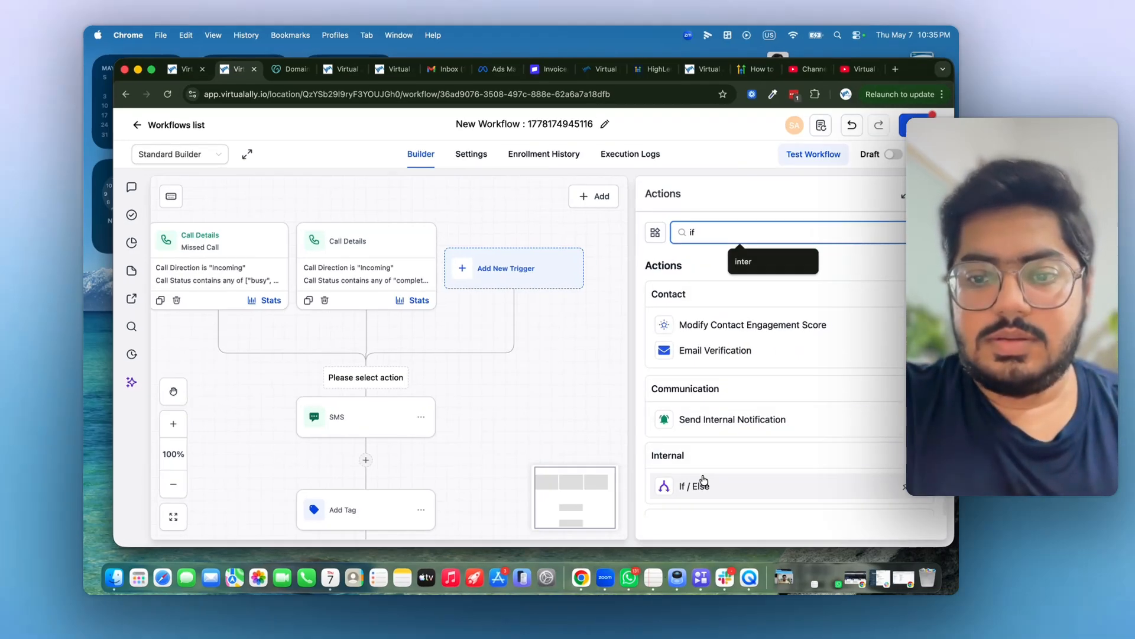
click(702, 489)
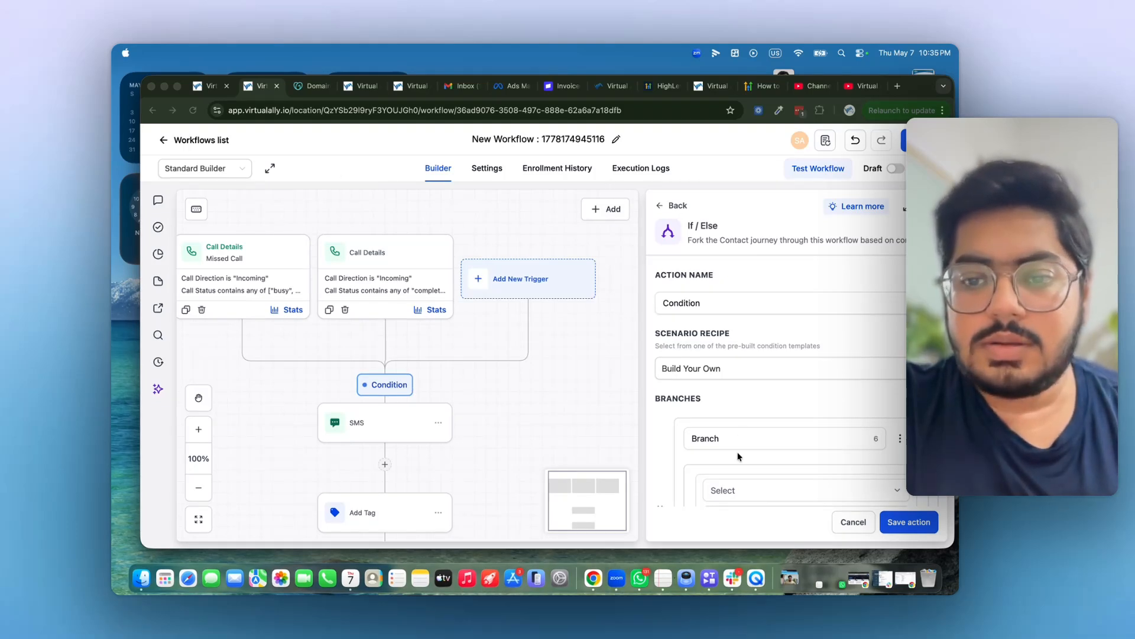
scroll(739, 456, down, 3)
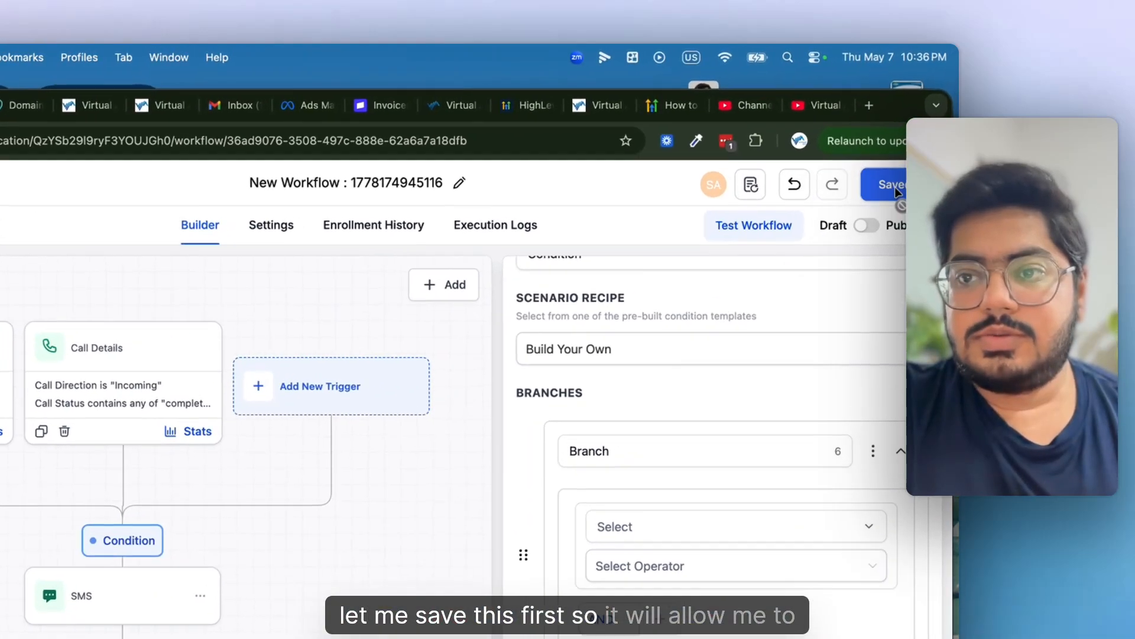
click(914, 140)
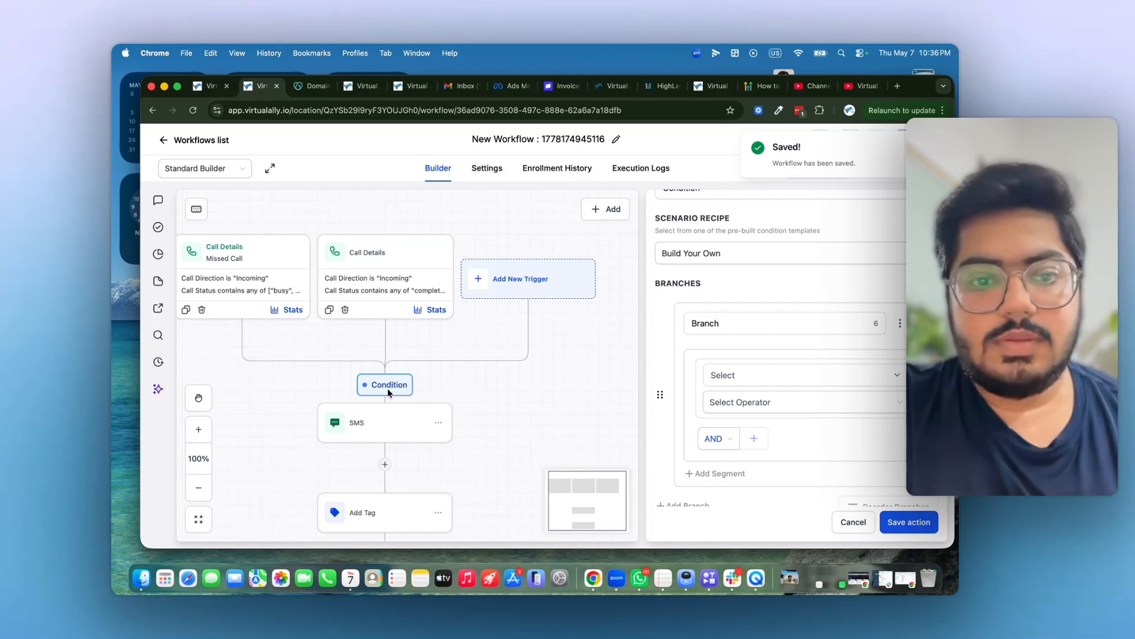
scroll(772, 360, down, 2)
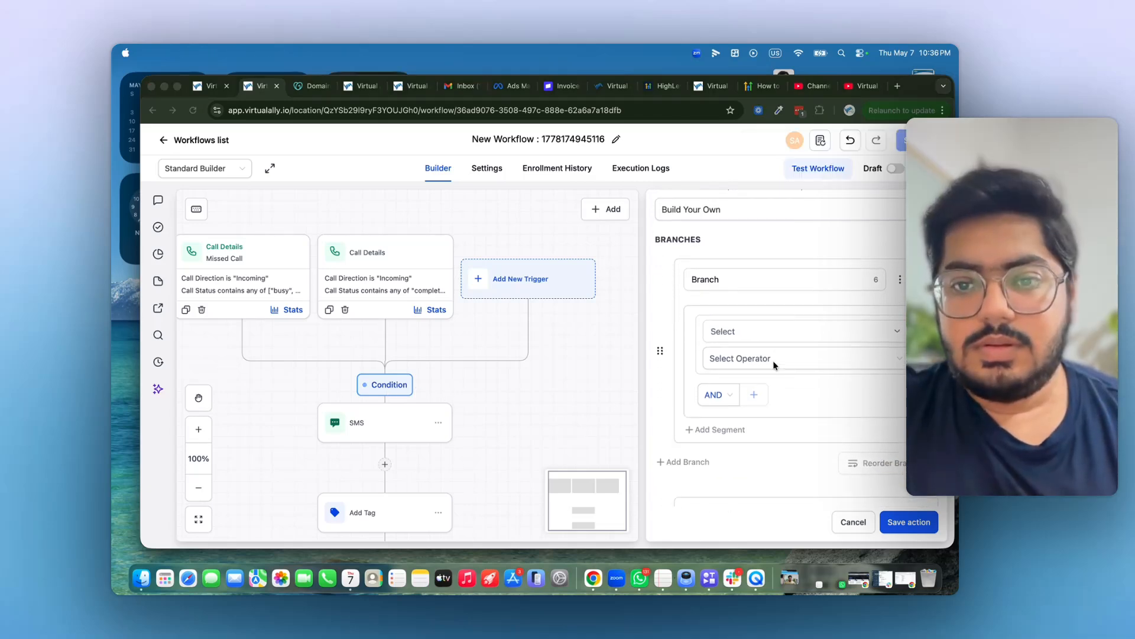
- Set the first branch to Workflow Trigger Is Missed Call
click(781, 324)
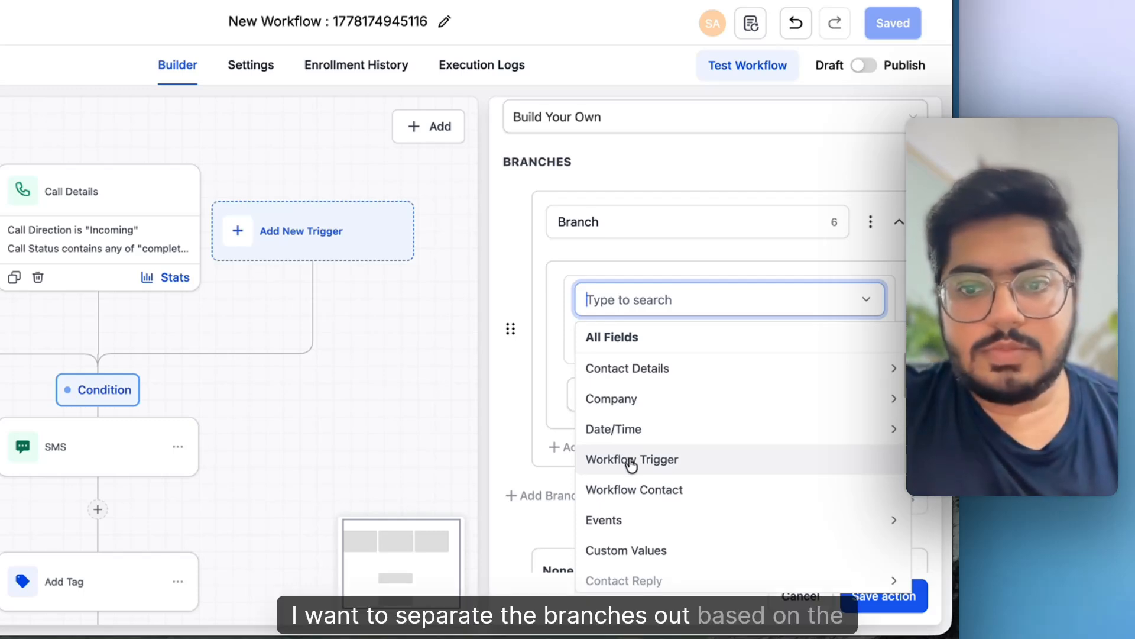
click(632, 462)
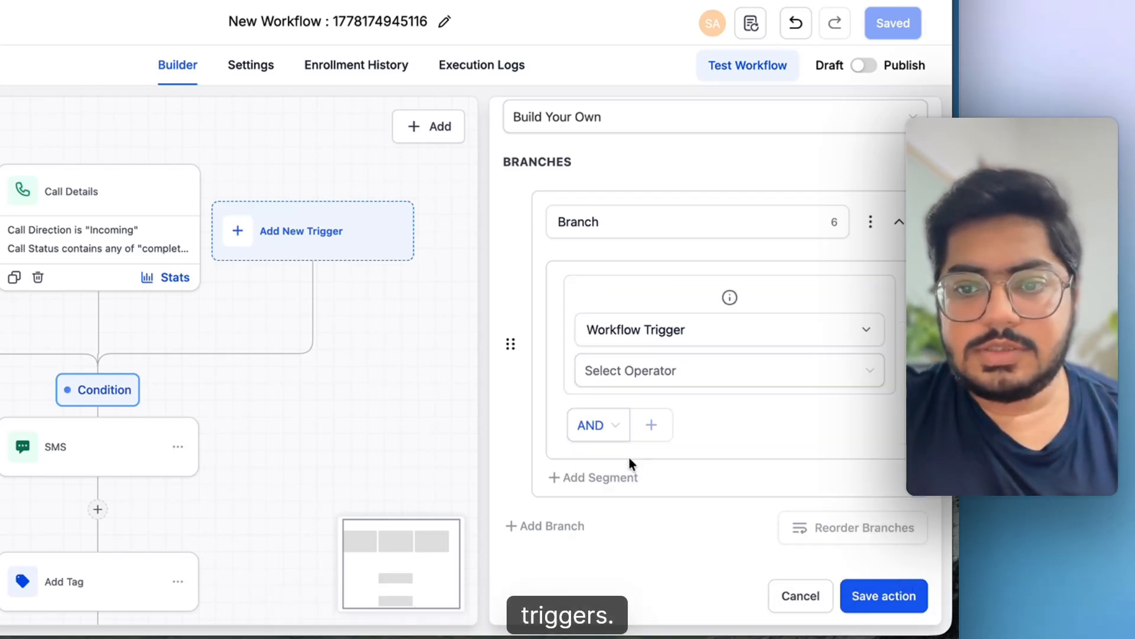
click(633, 372)
click(629, 419)
click(720, 410)
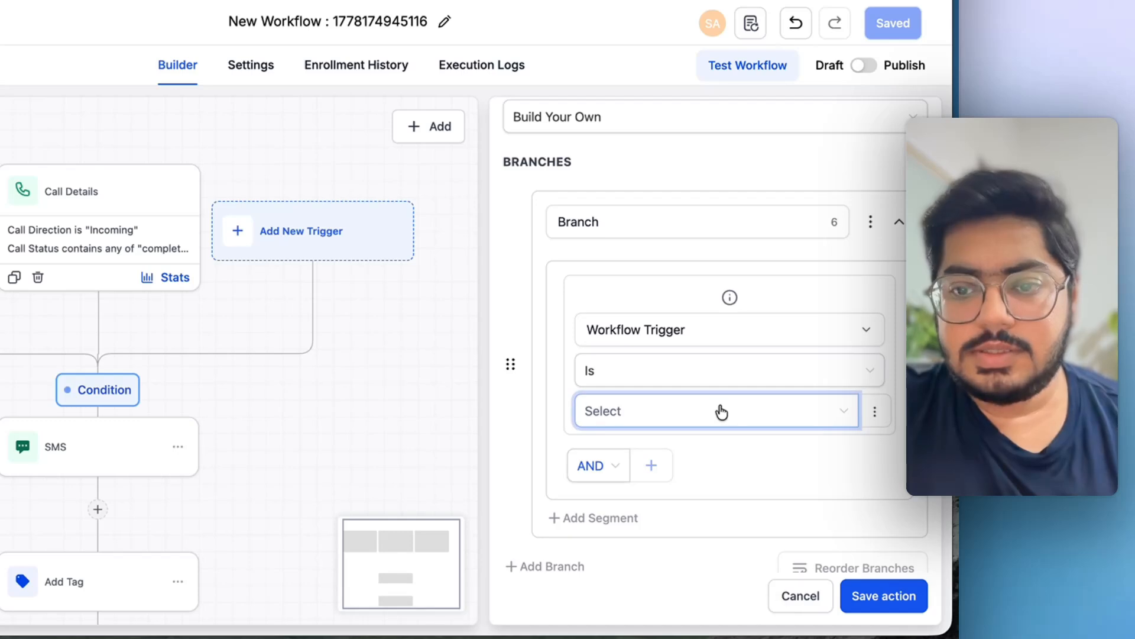
click(668, 451)
scroll(638, 455, down, 3)
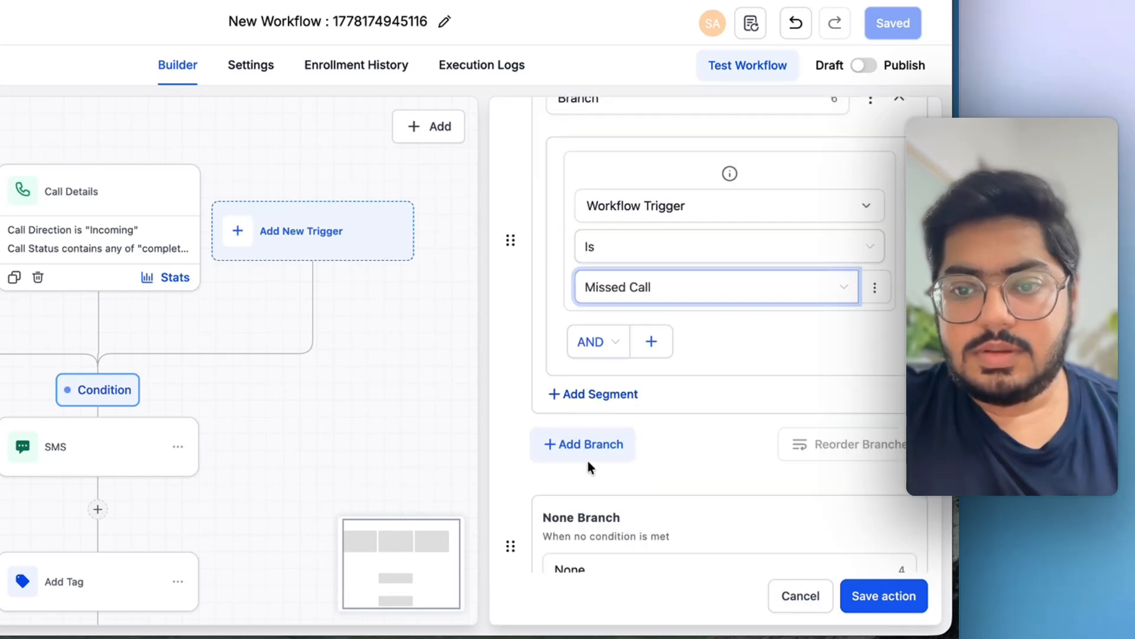
- Add a second branch matching Workflow Trigger Is Call Details
click(587, 455)
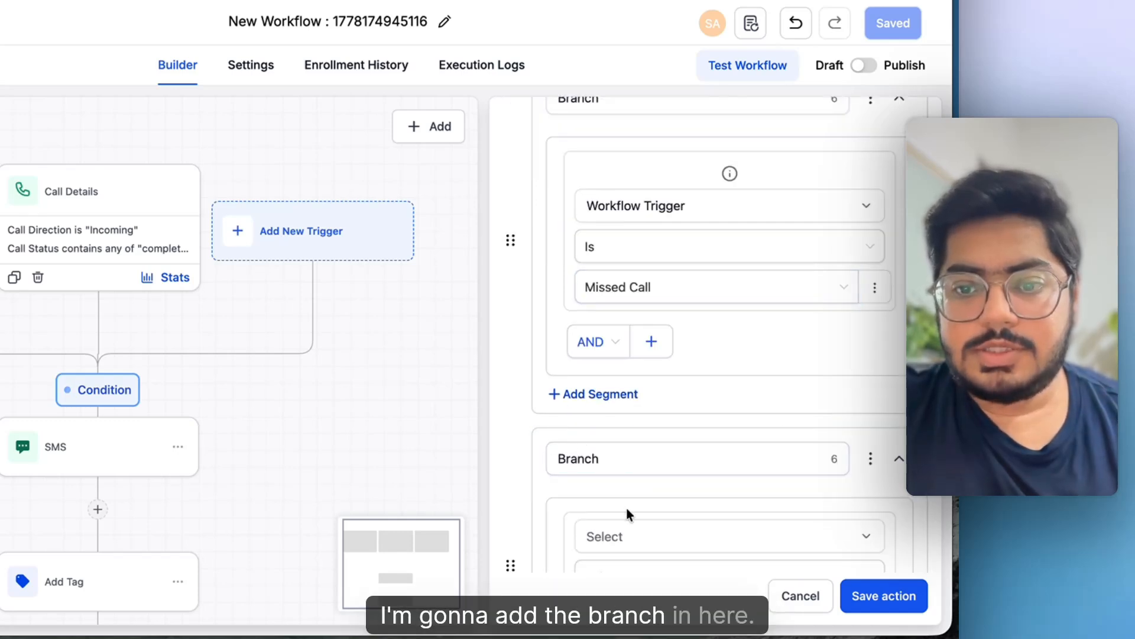
scroll(627, 509, down, 2)
click(654, 431)
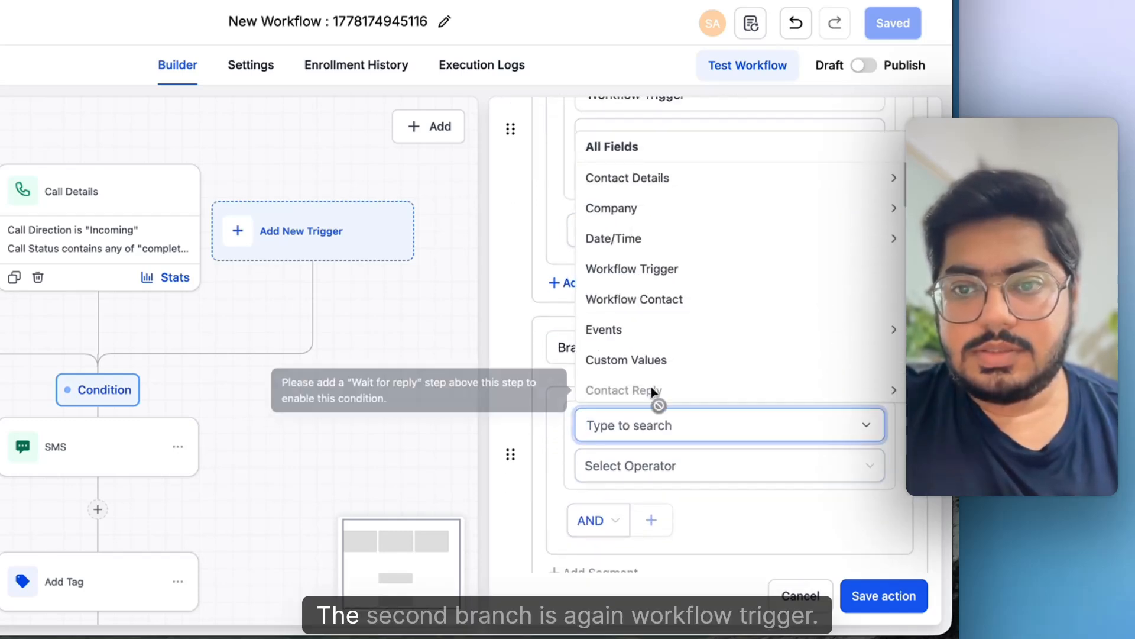
click(644, 281)
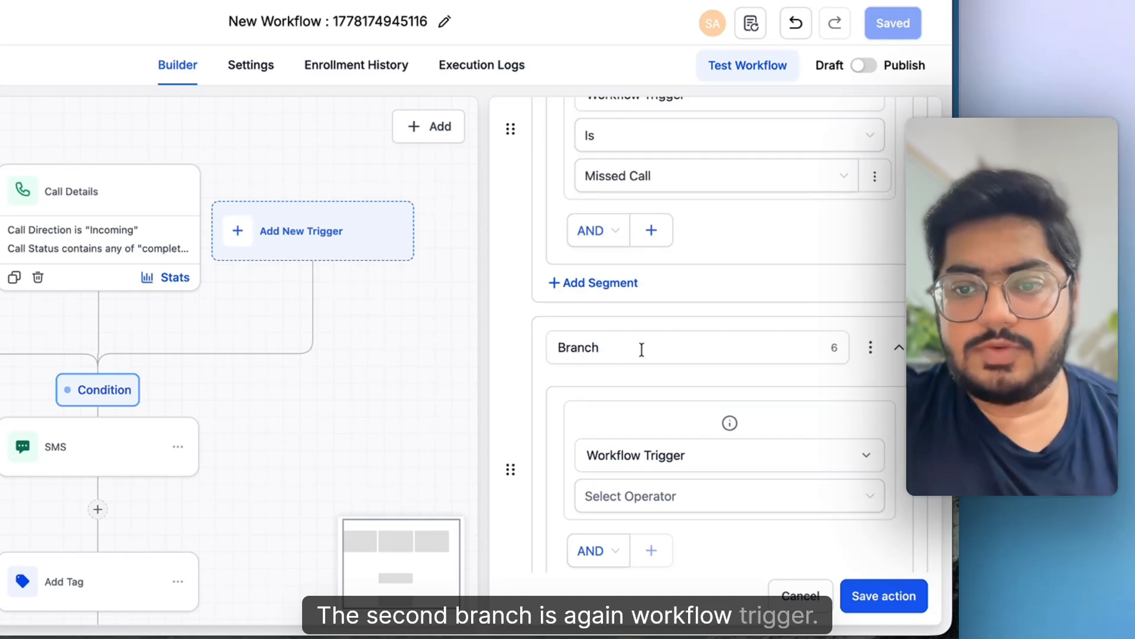
click(653, 507)
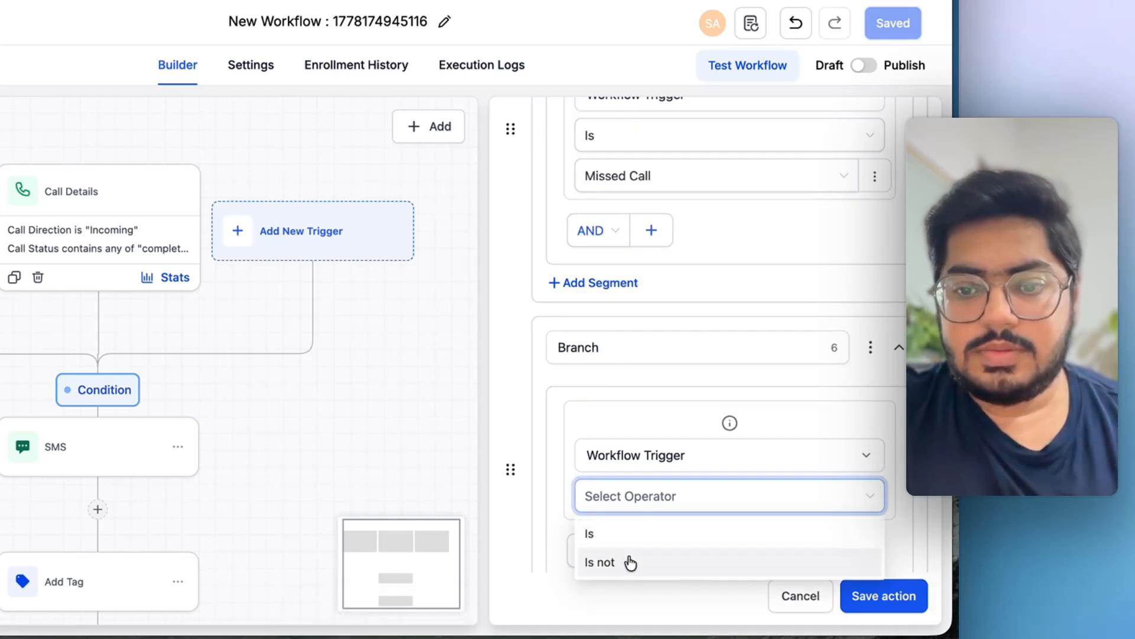
click(628, 536)
click(643, 539)
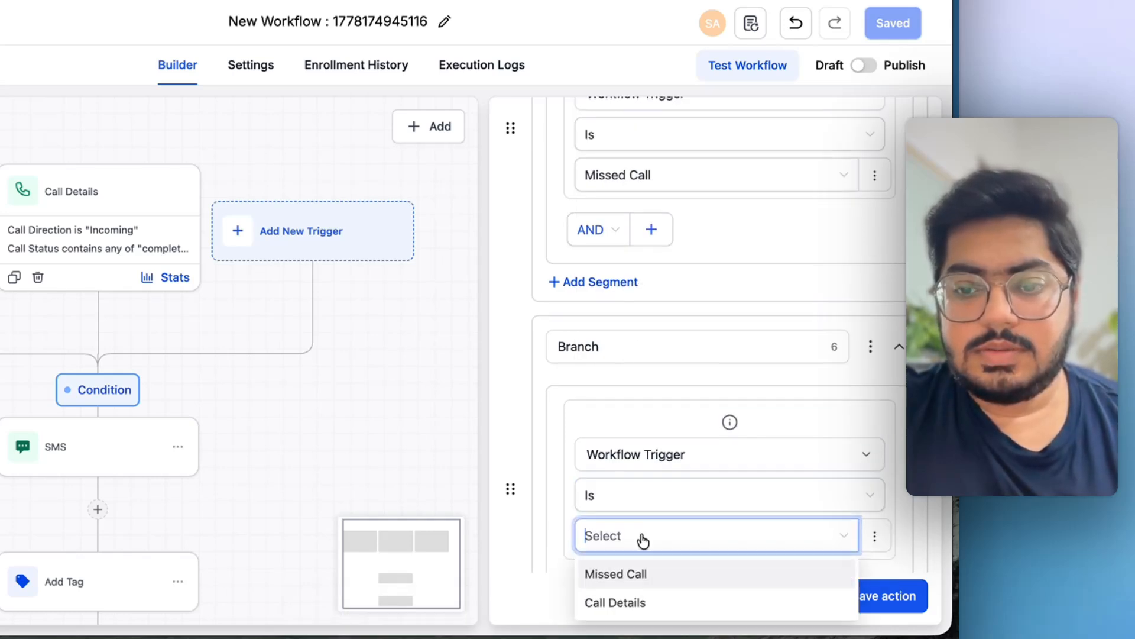
scroll(637, 544, down, 2)
click(631, 544)
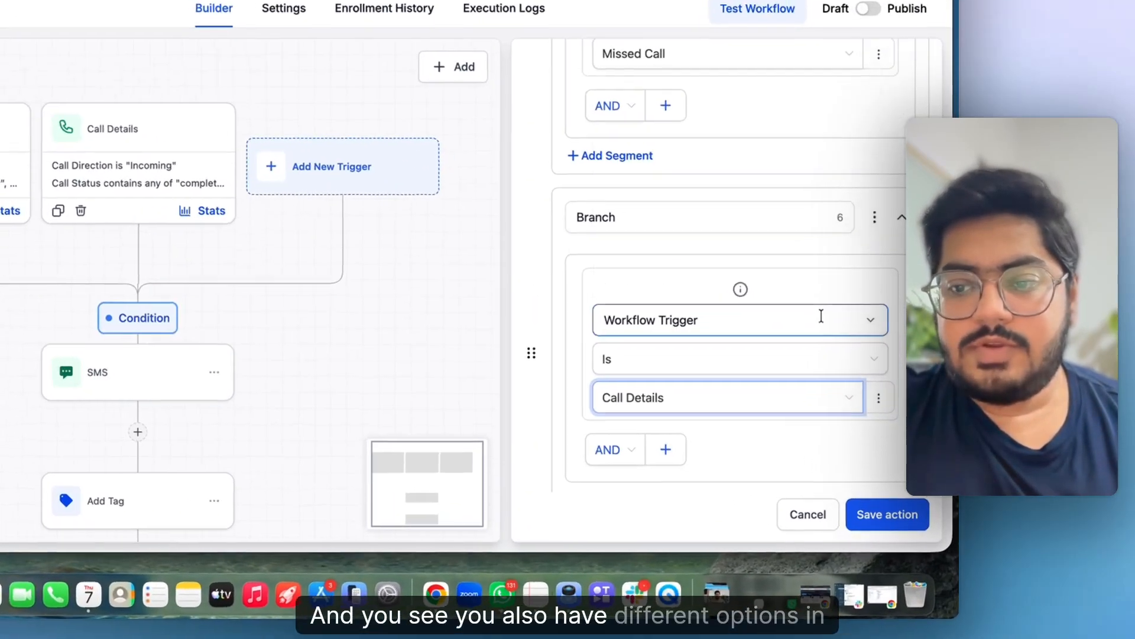
click(857, 385)
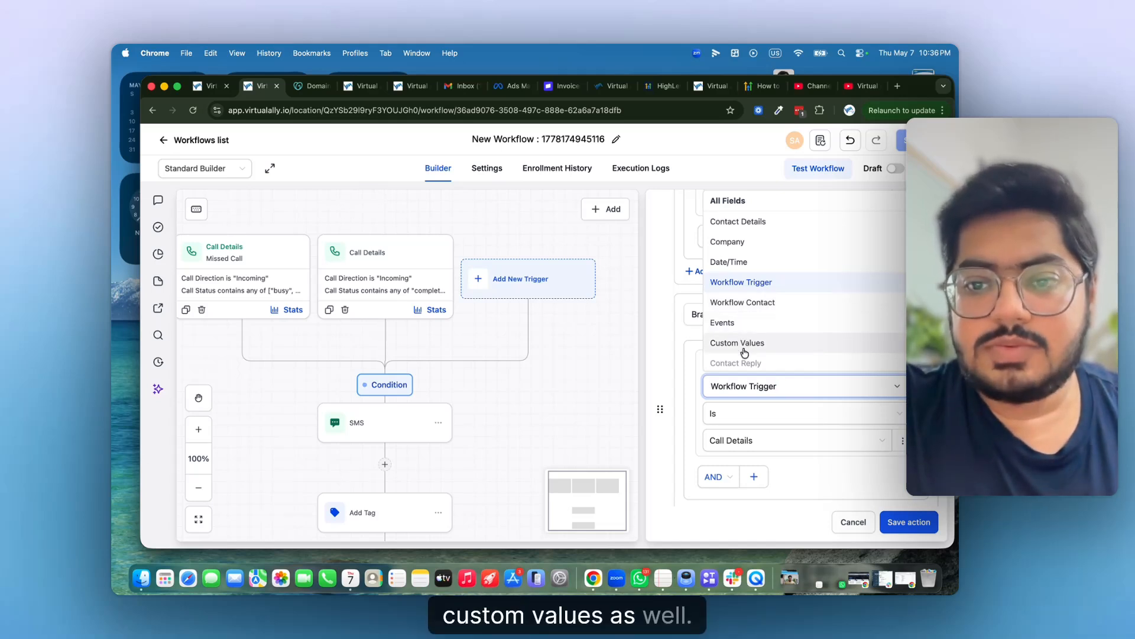
scroll(745, 352, down, 2)
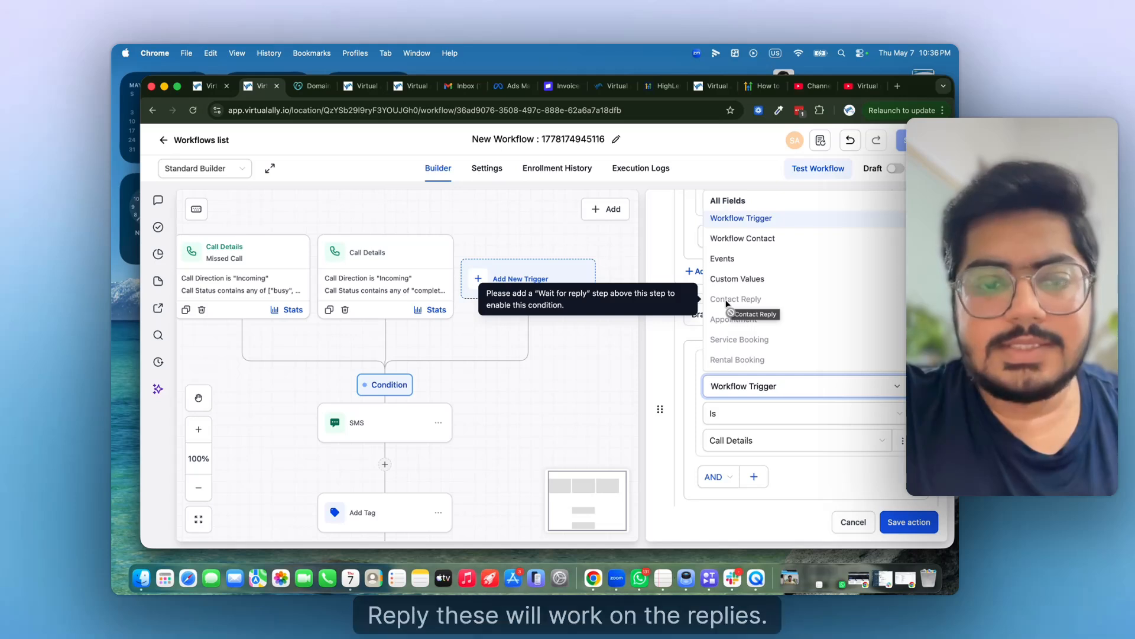
scroll(371, 451, down, 4)
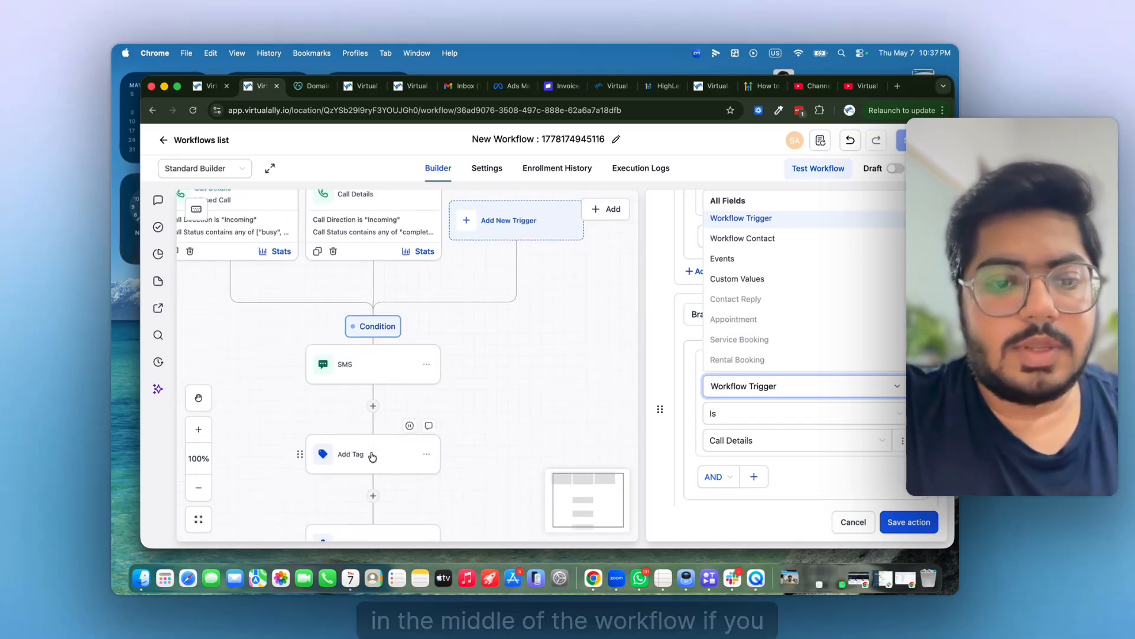
scroll(375, 487, up, 4)
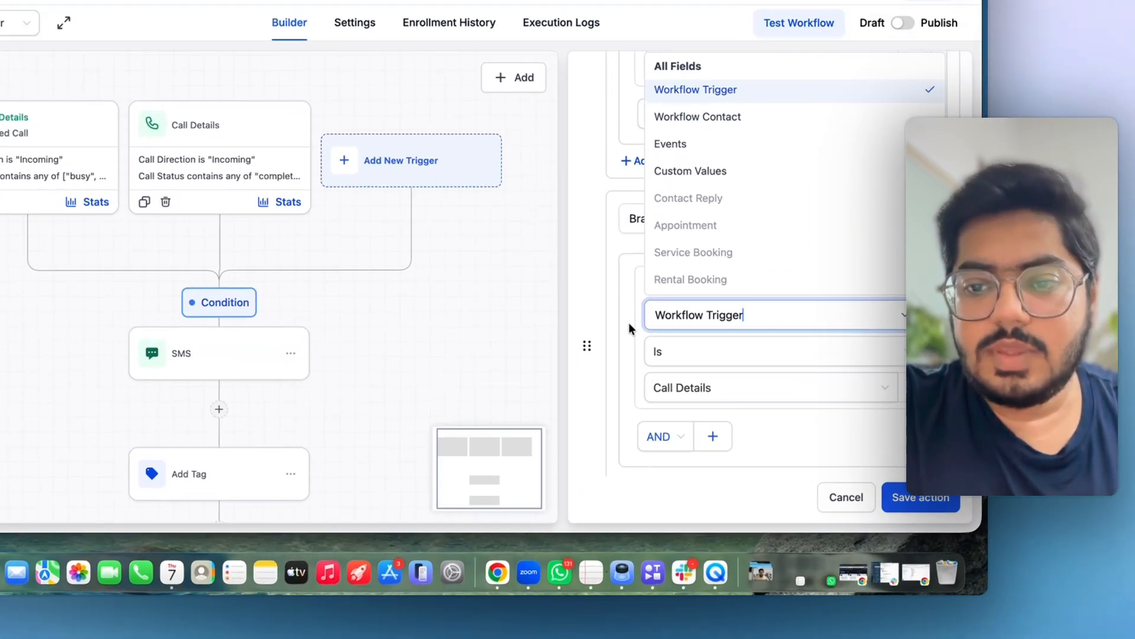
click(692, 396)
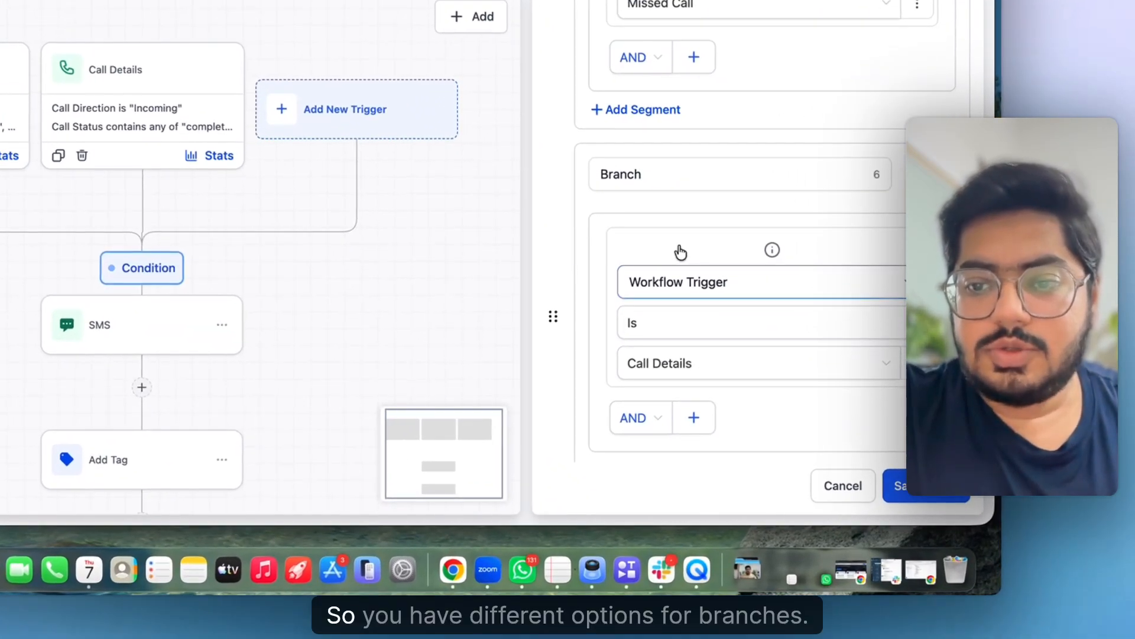
- Save the Condition step and review its Missed Call, Call Details and None branches
click(926, 486)
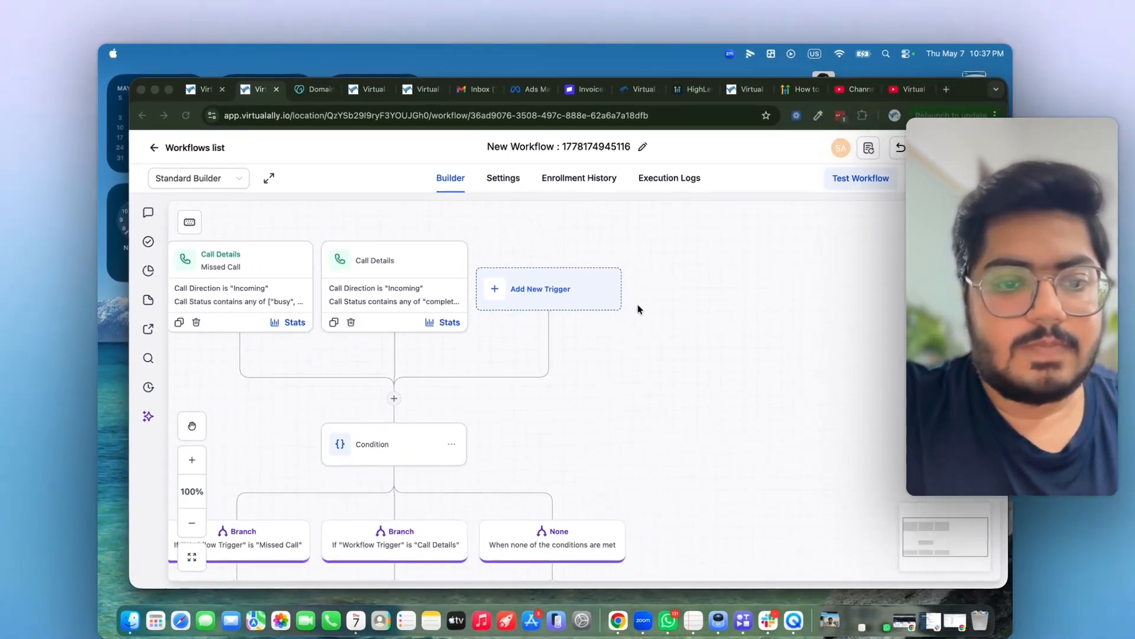
scroll(582, 301, down, 5)
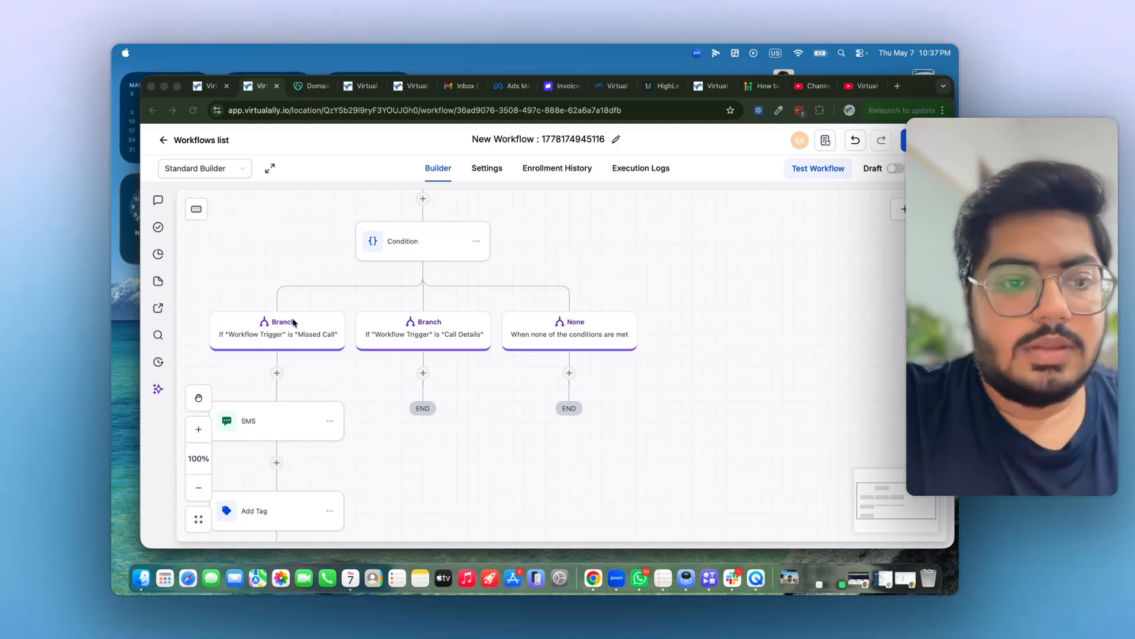
scroll(375, 264, up, 4)
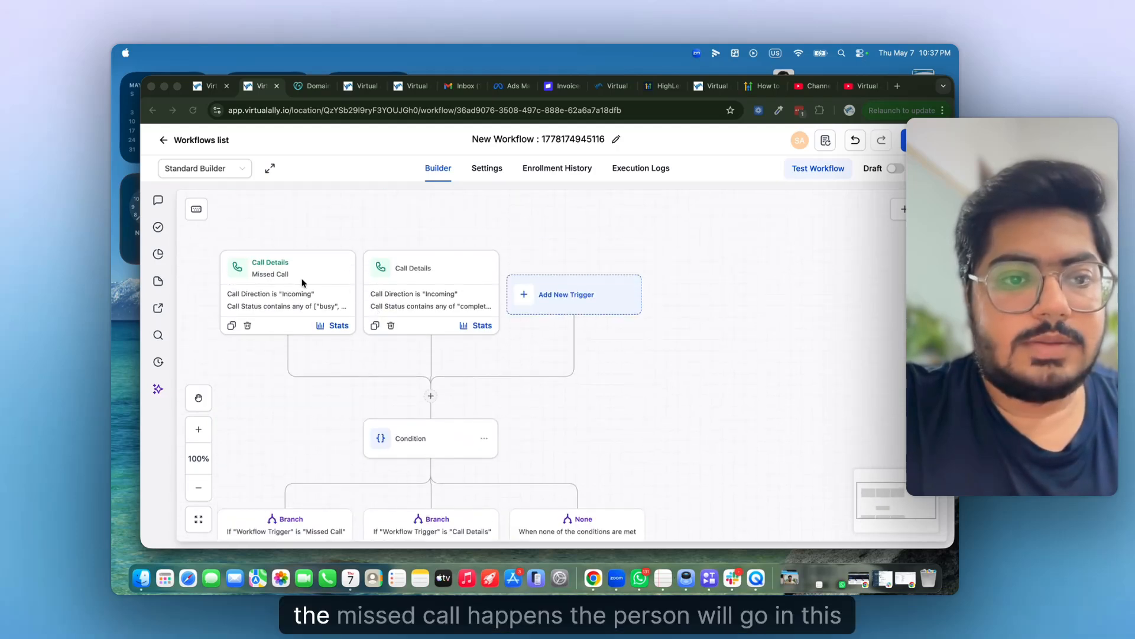
scroll(393, 389, down, 3)
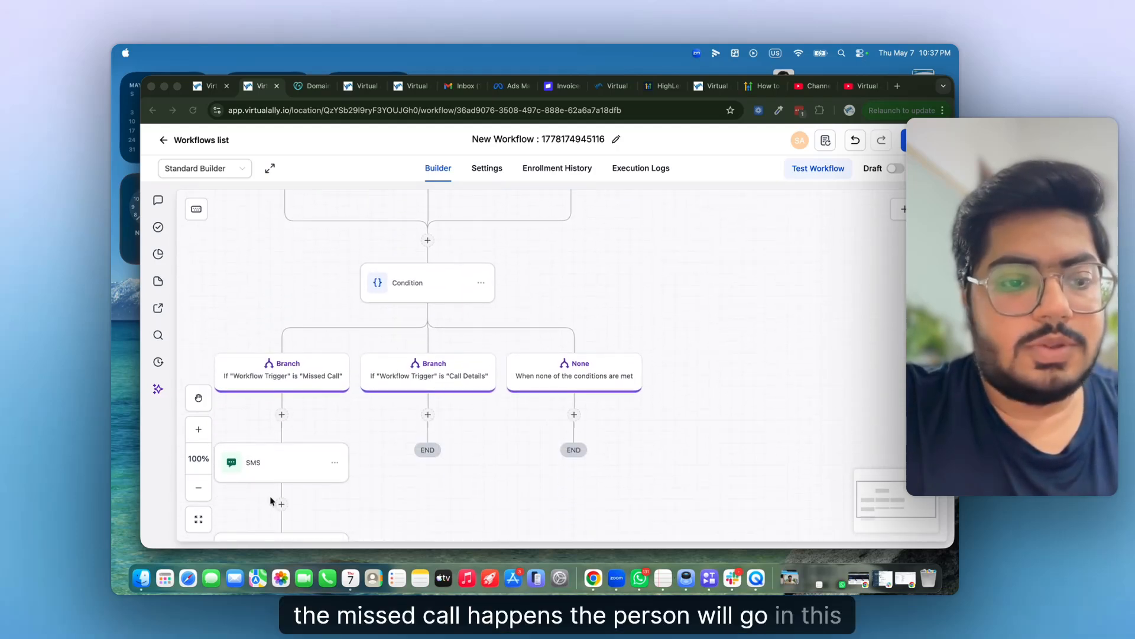
scroll(413, 272, up, 3)
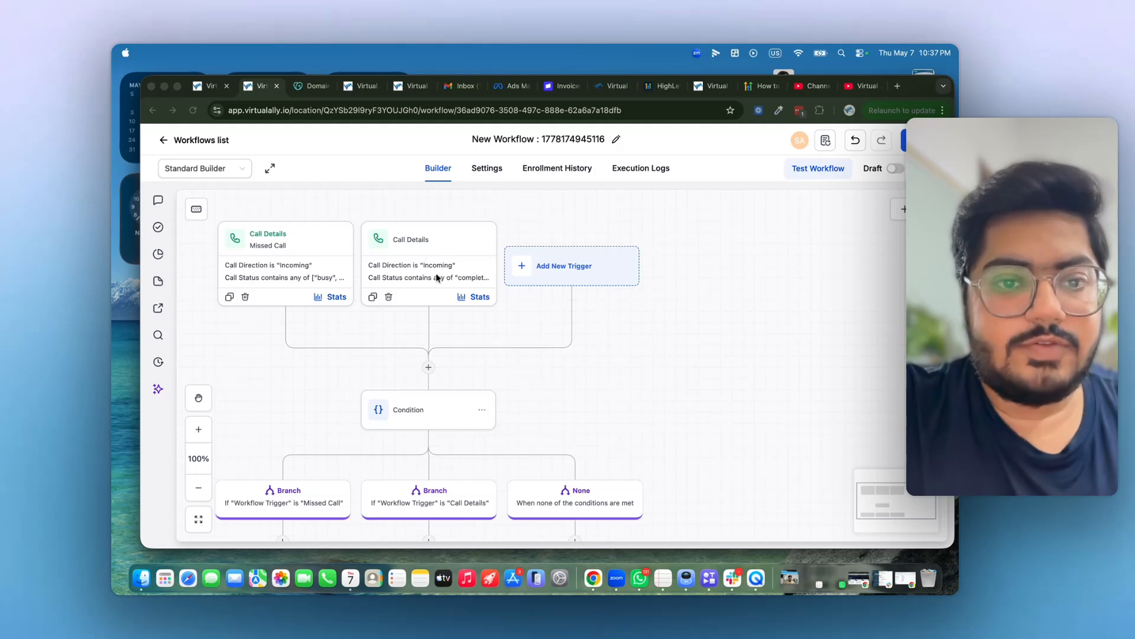
scroll(426, 370, down, 2)
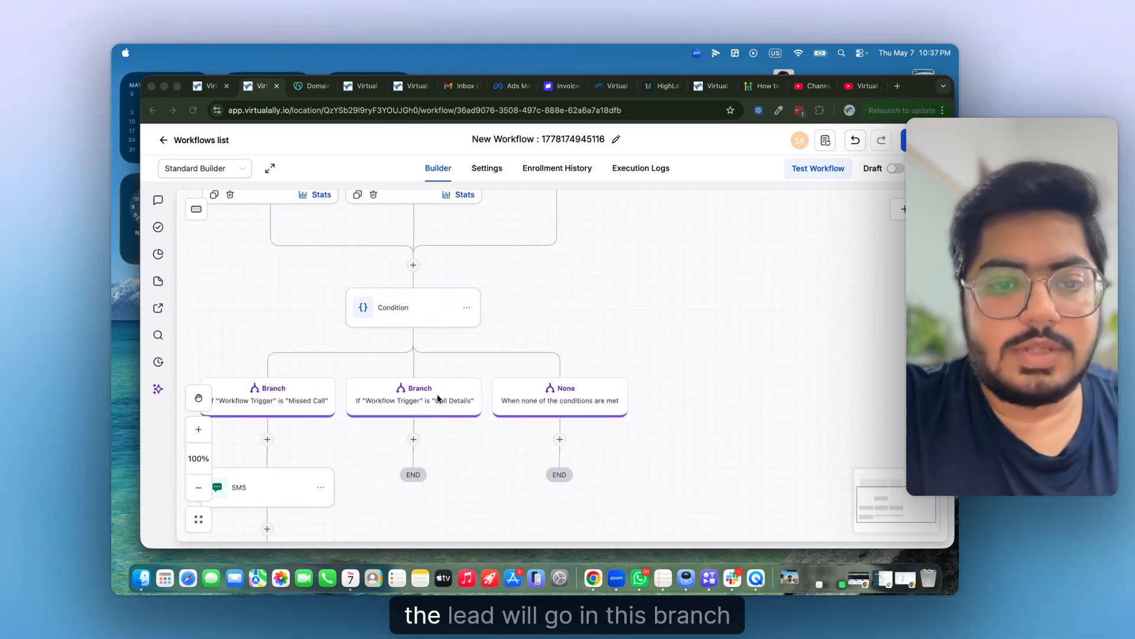
scroll(478, 384, down, 2)
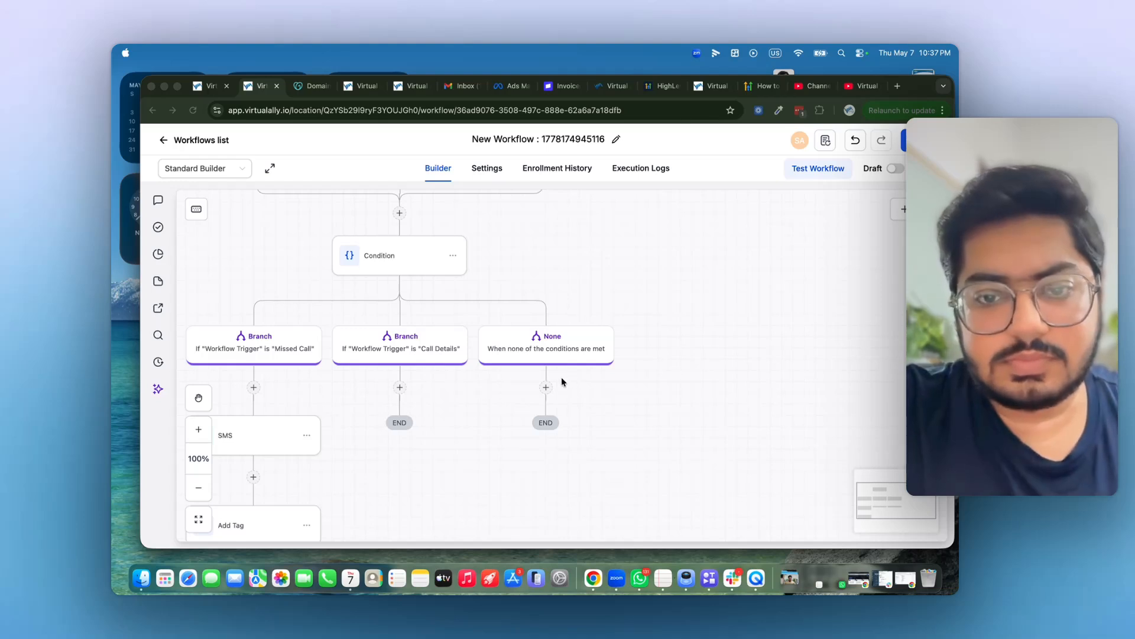
scroll(318, 314, up, 3)
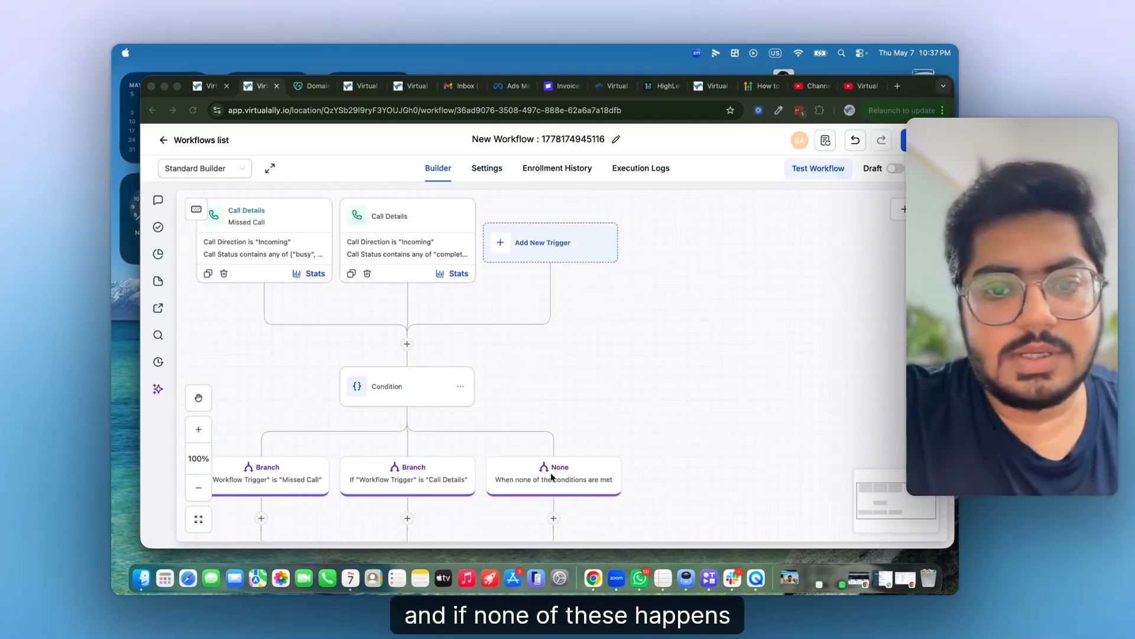
scroll(526, 480, down, 2)
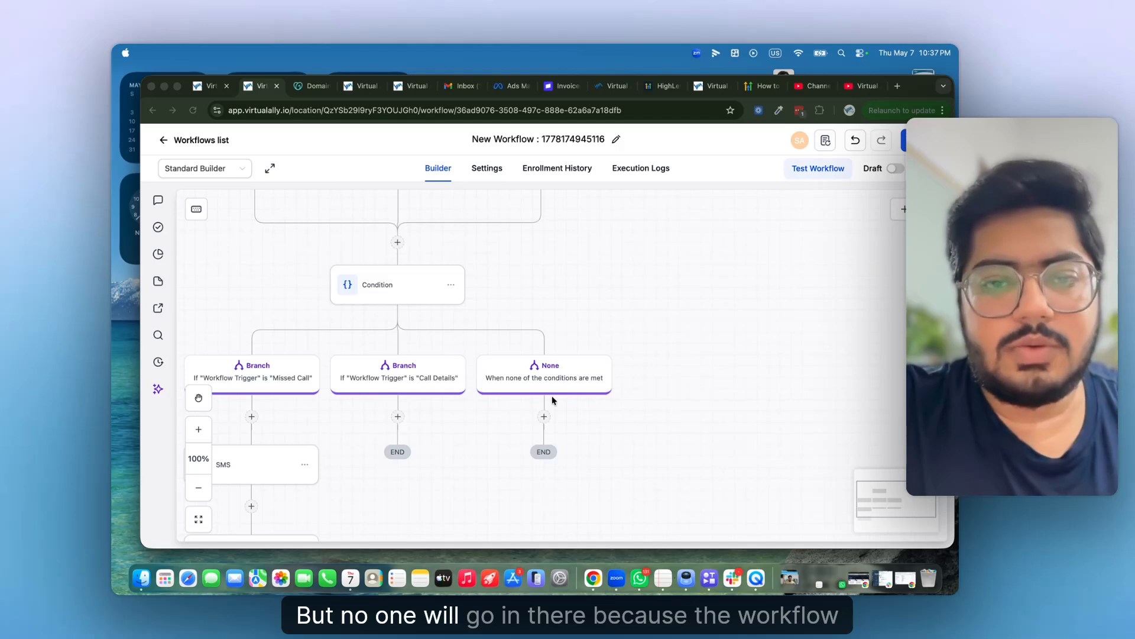
scroll(356, 336, up, 3)
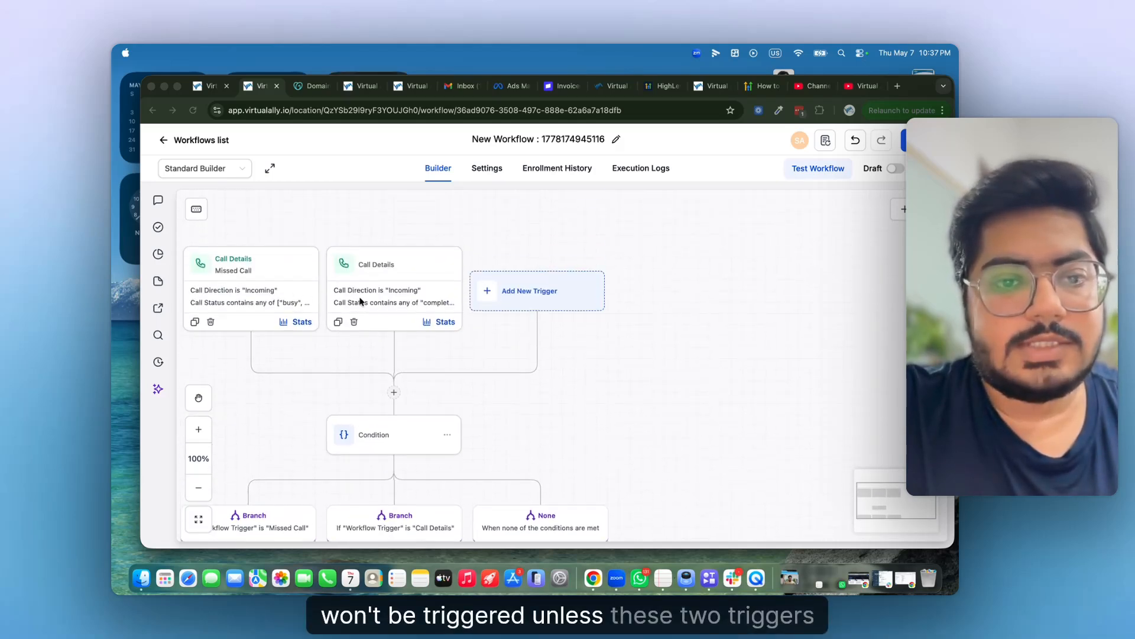
scroll(388, 387, down, 5)
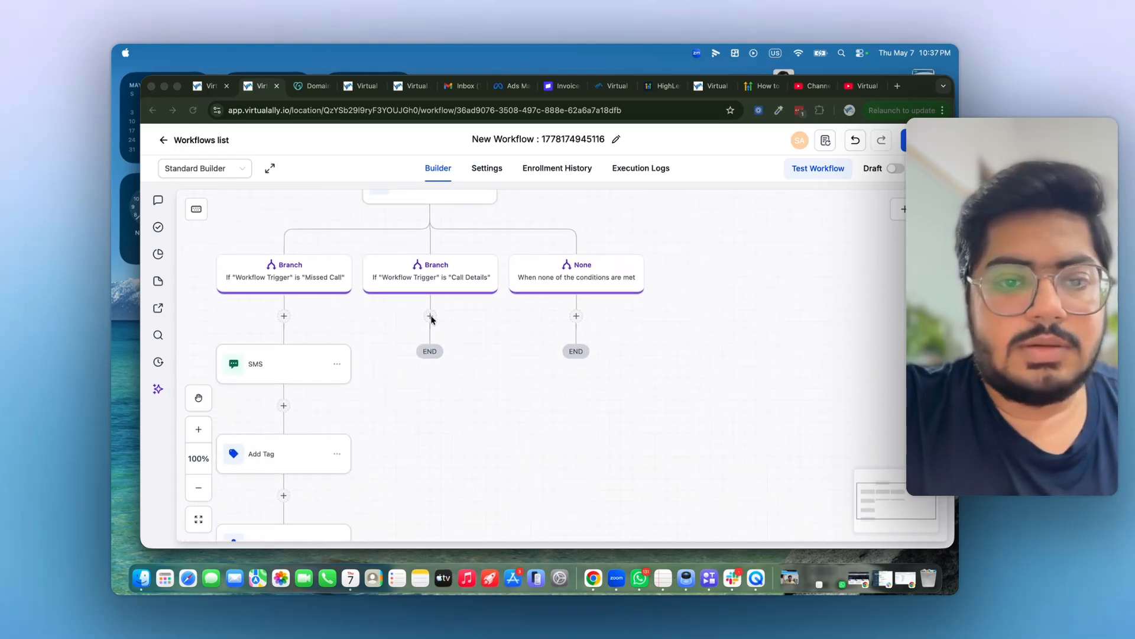
- Add an Add Contact Tag step under Call Details applying the new tag 'call completed'
click(431, 319)
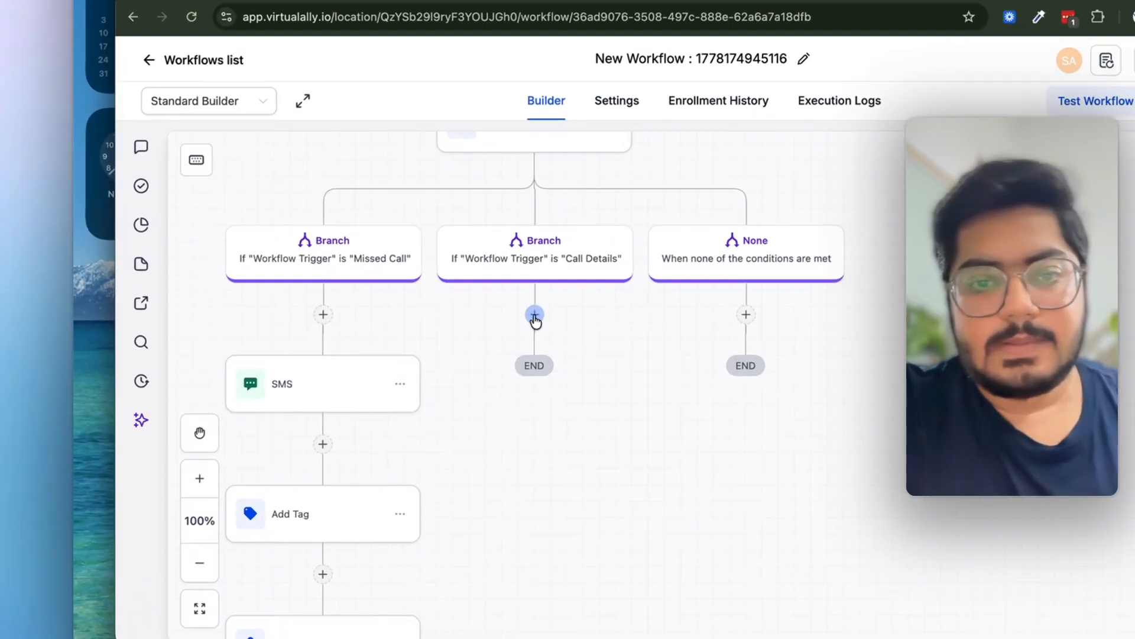
click(430, 317)
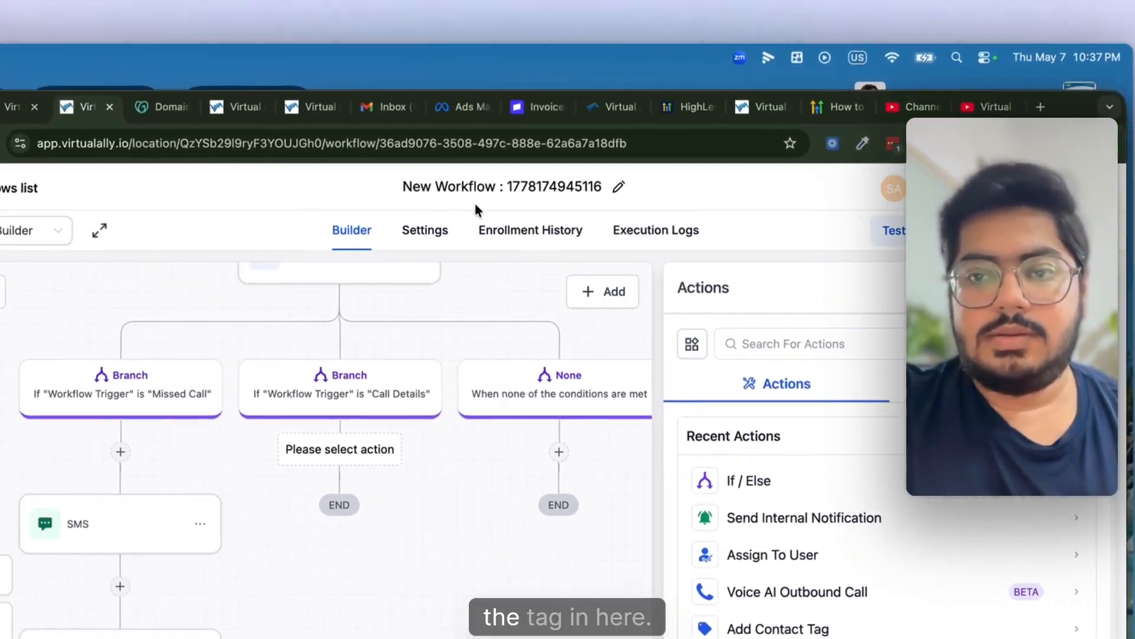
text(tag)
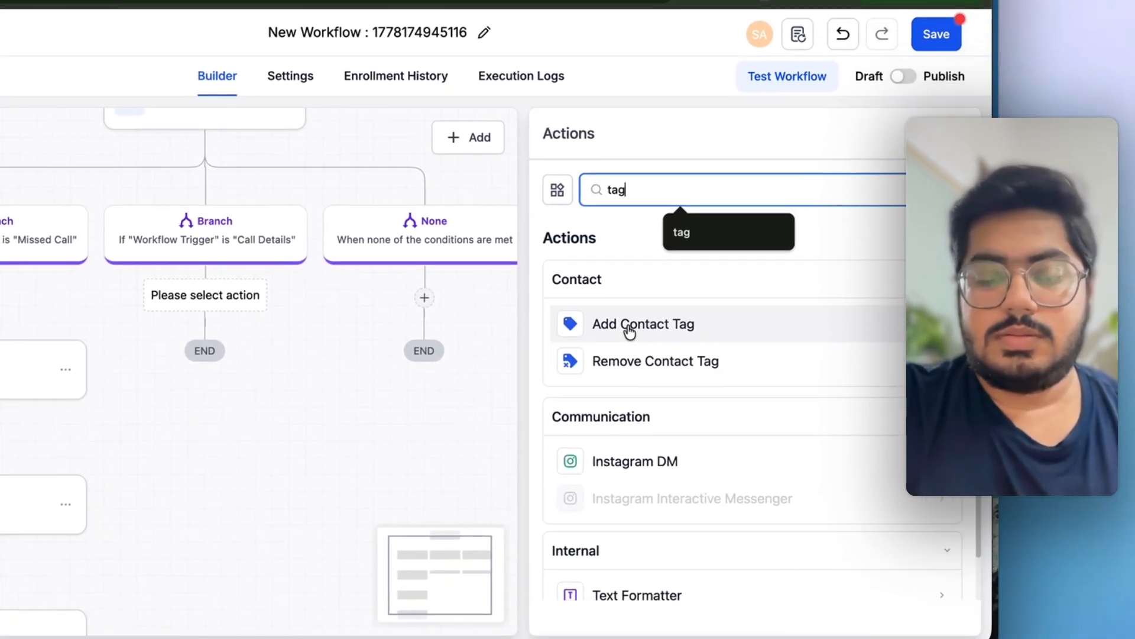
click(629, 333)
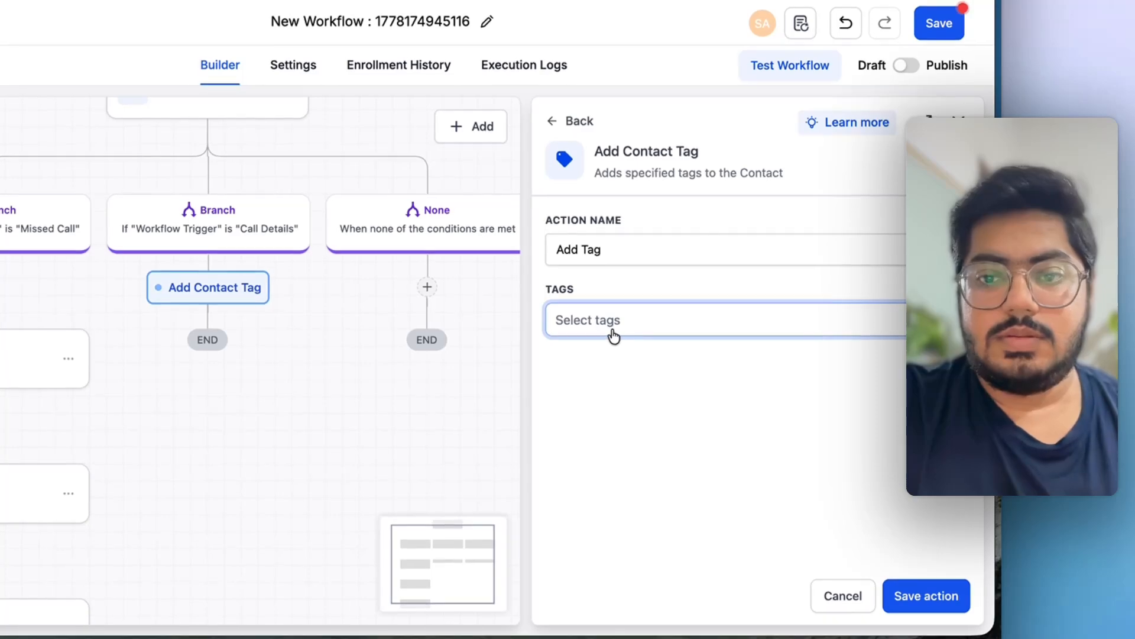
click(611, 345)
text(call co)
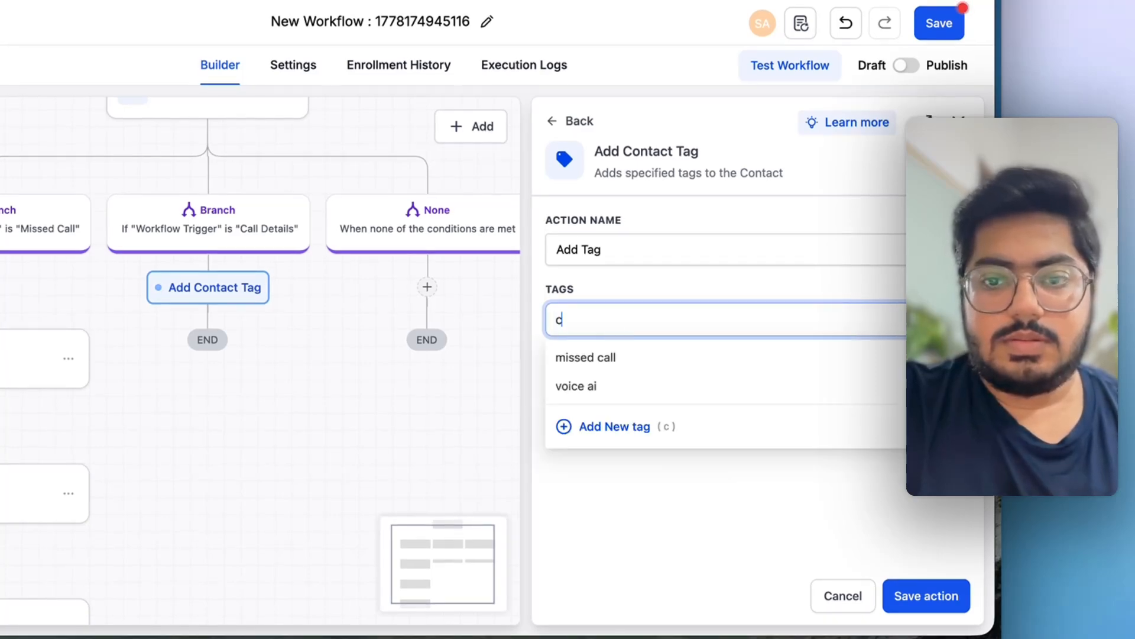
text(mpleted)
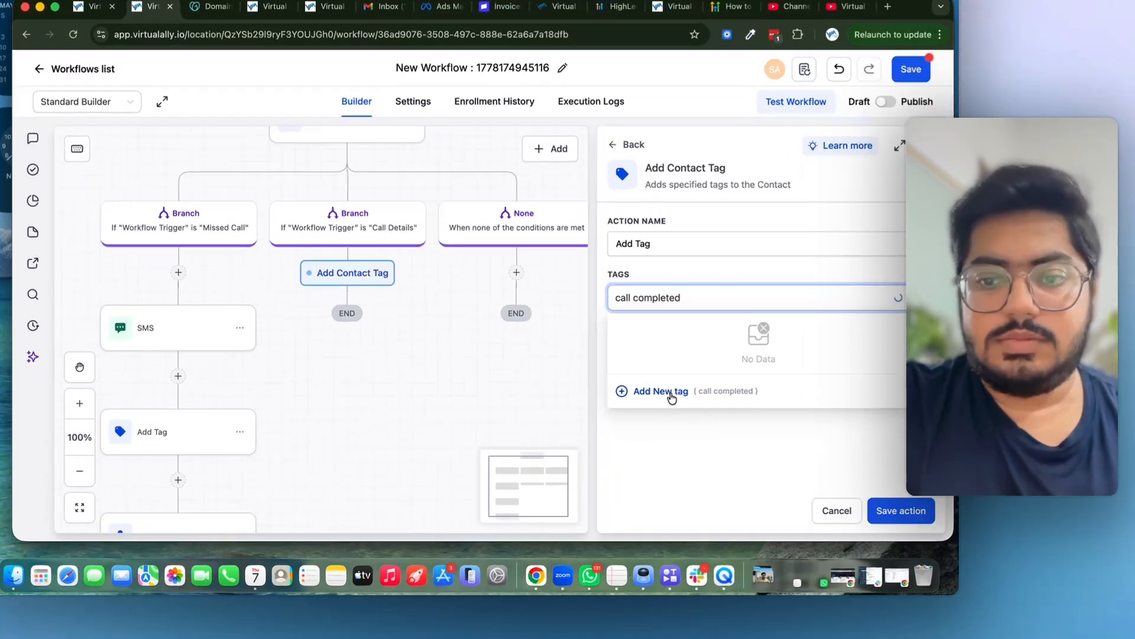
click(702, 418)
click(880, 490)
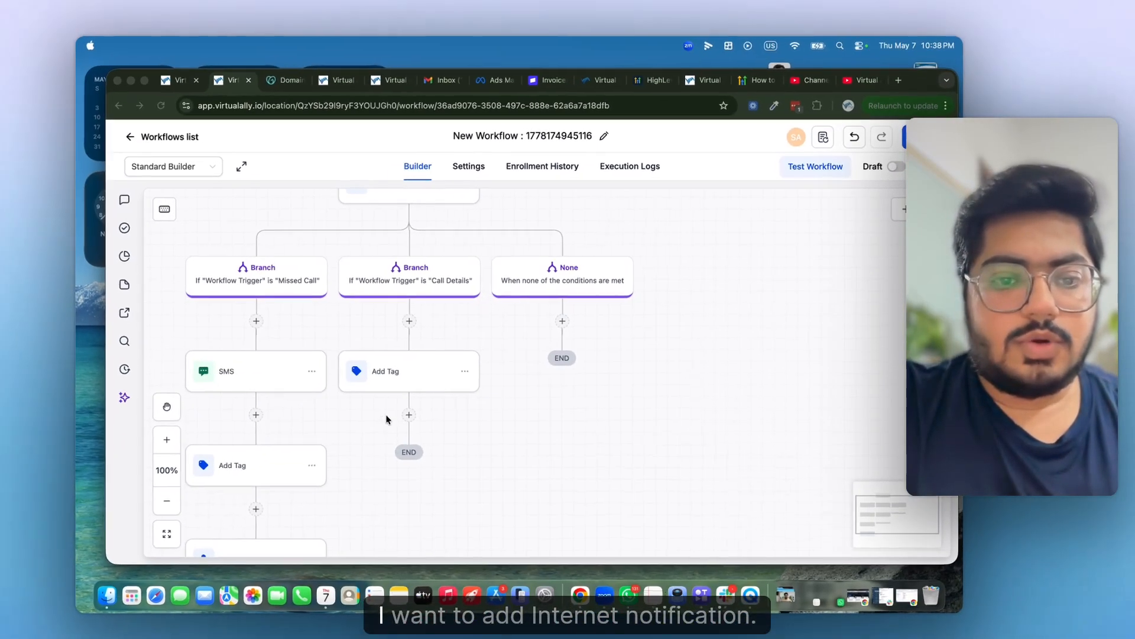
- Duplicate the Internal Notification step below the new Add Tag step
scroll(163, 508, down, 3)
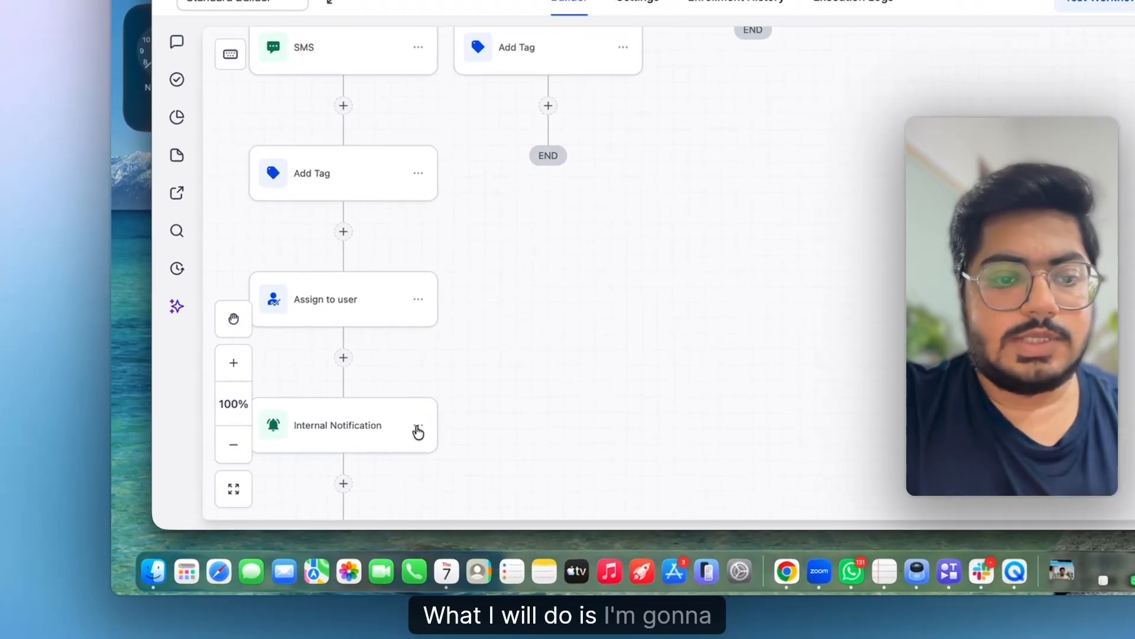
click(418, 431)
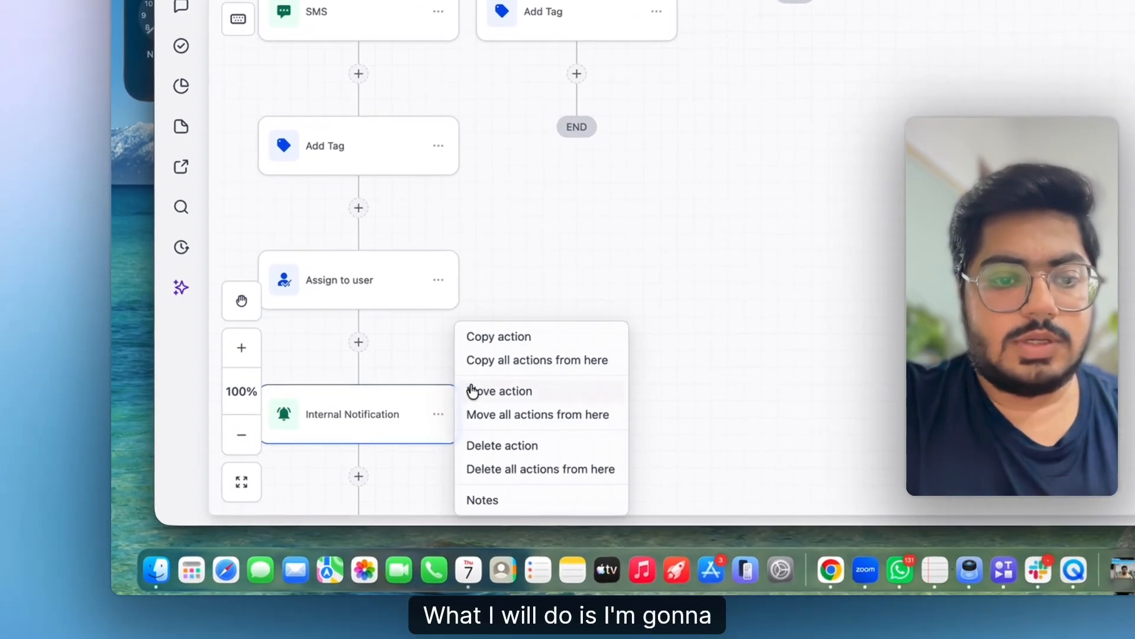
click(507, 347)
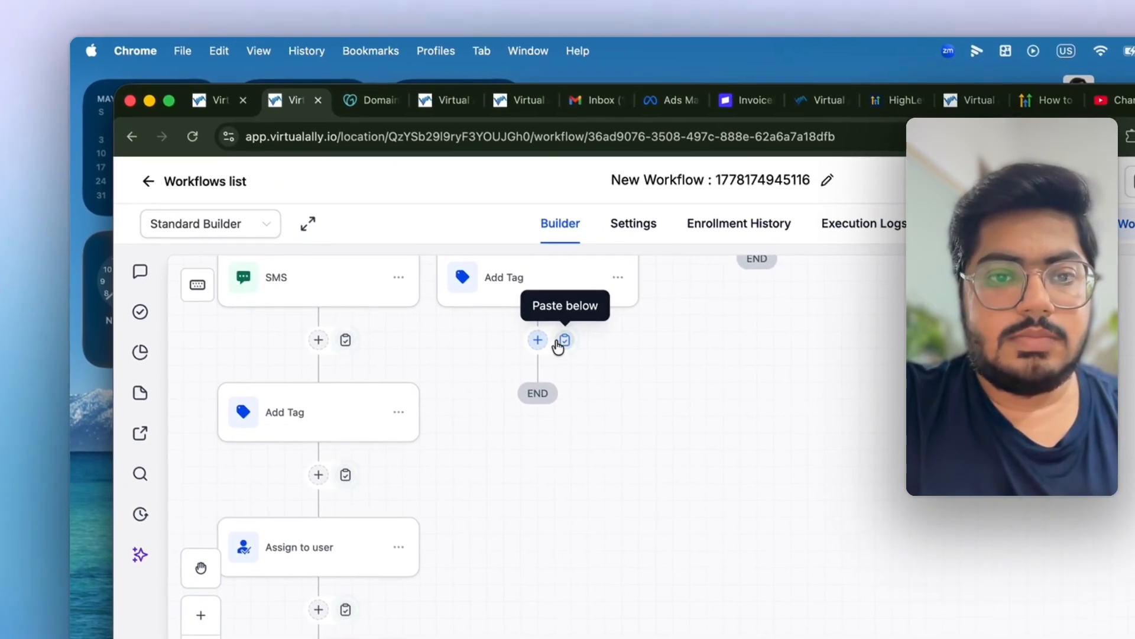
click(580, 250)
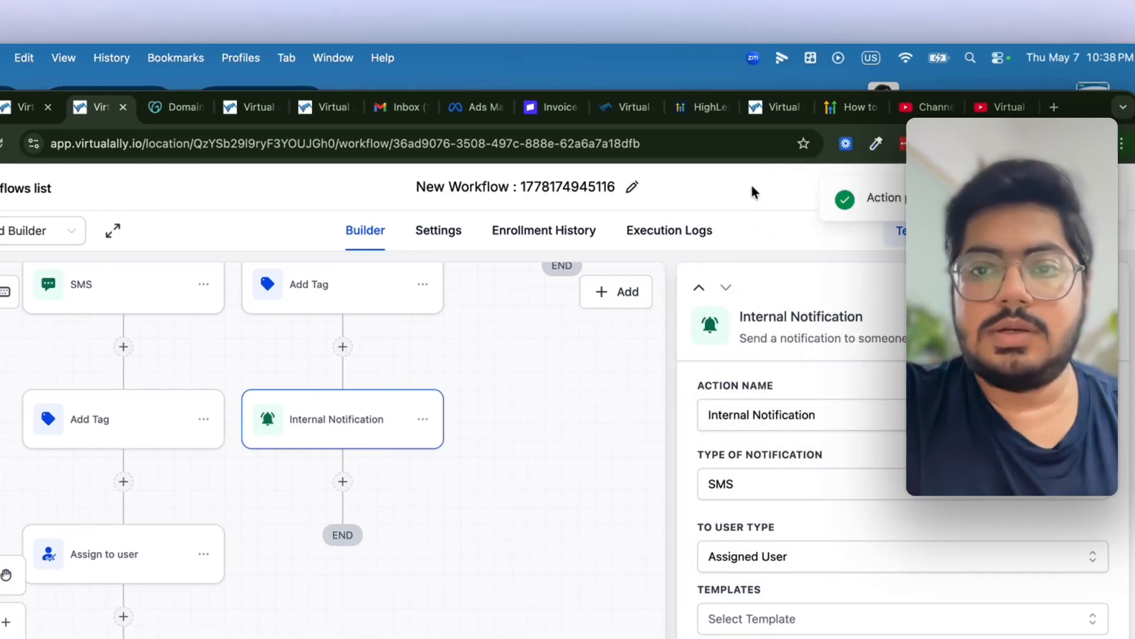
- Change 'missed' to 'completed' in the copied notification message and save the step
scroll(899, 421, down, 5)
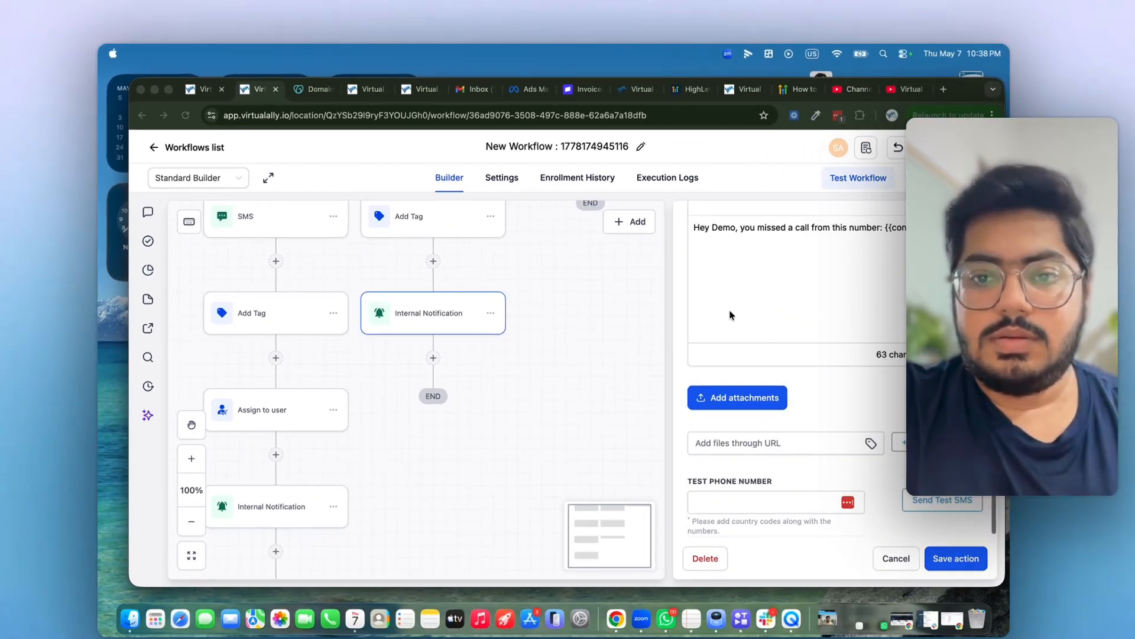
scroll(900, 421, up, 1)
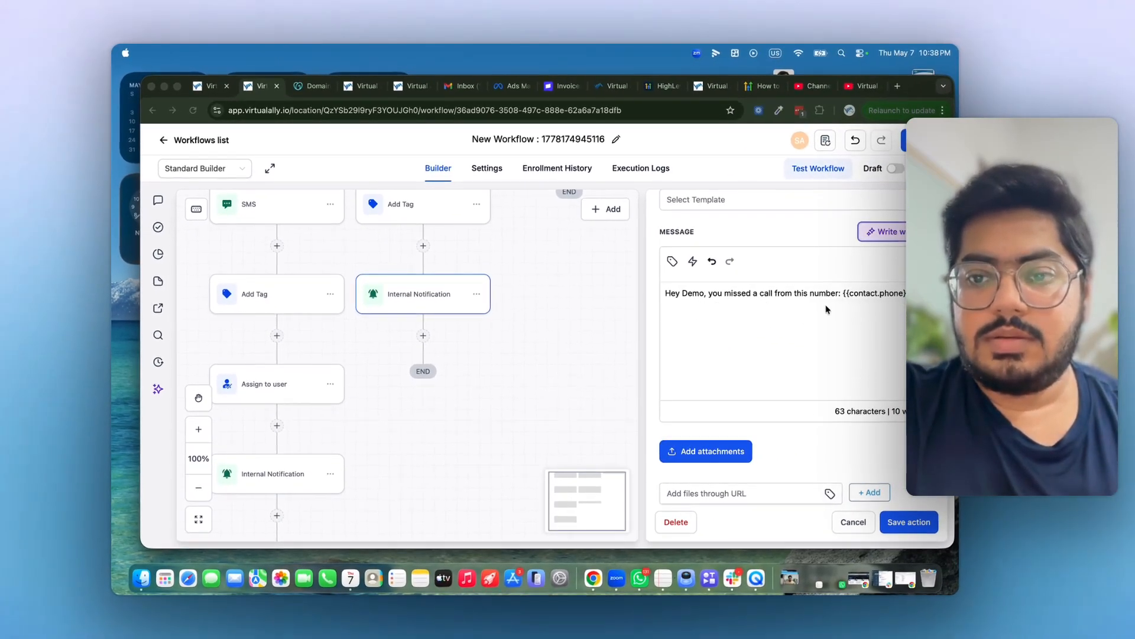
double_click(732, 293)
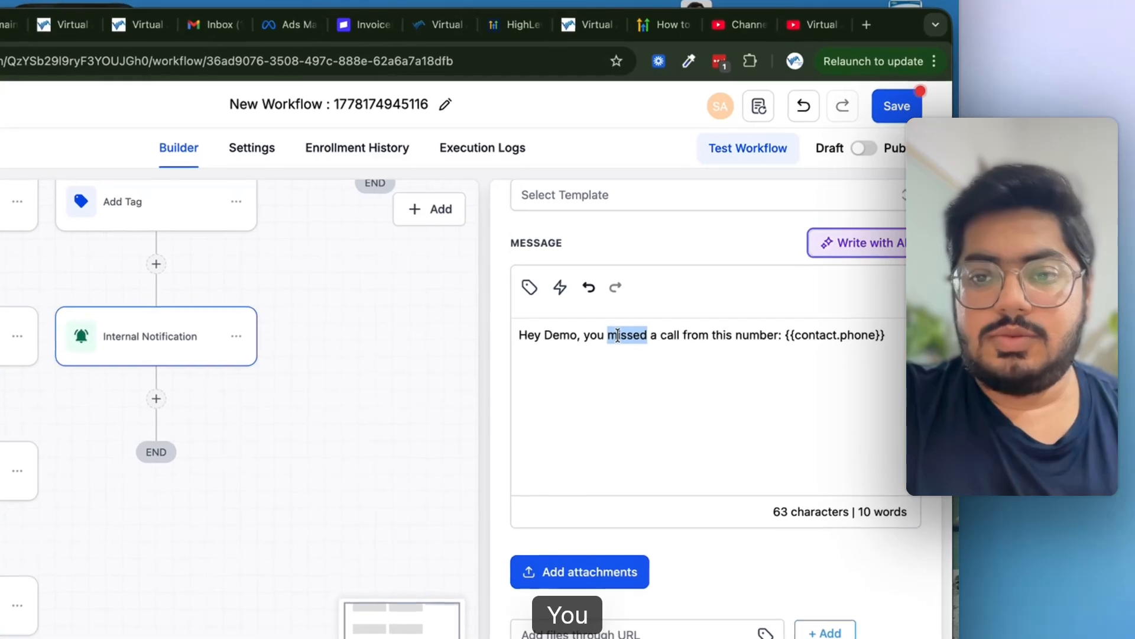
text(complet)
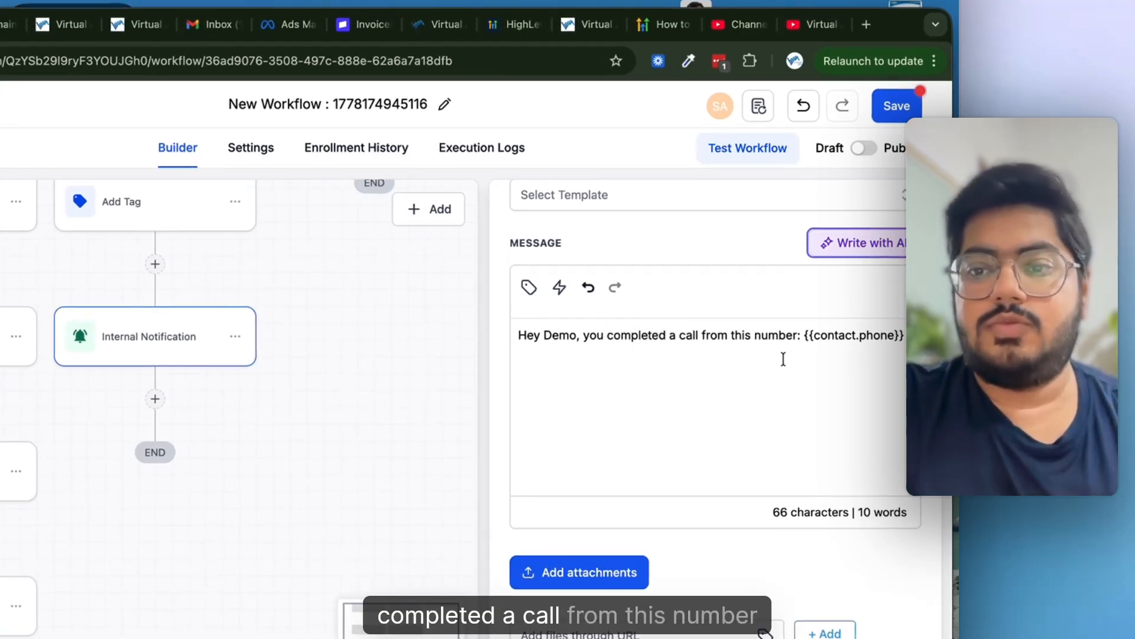
click(880, 497)
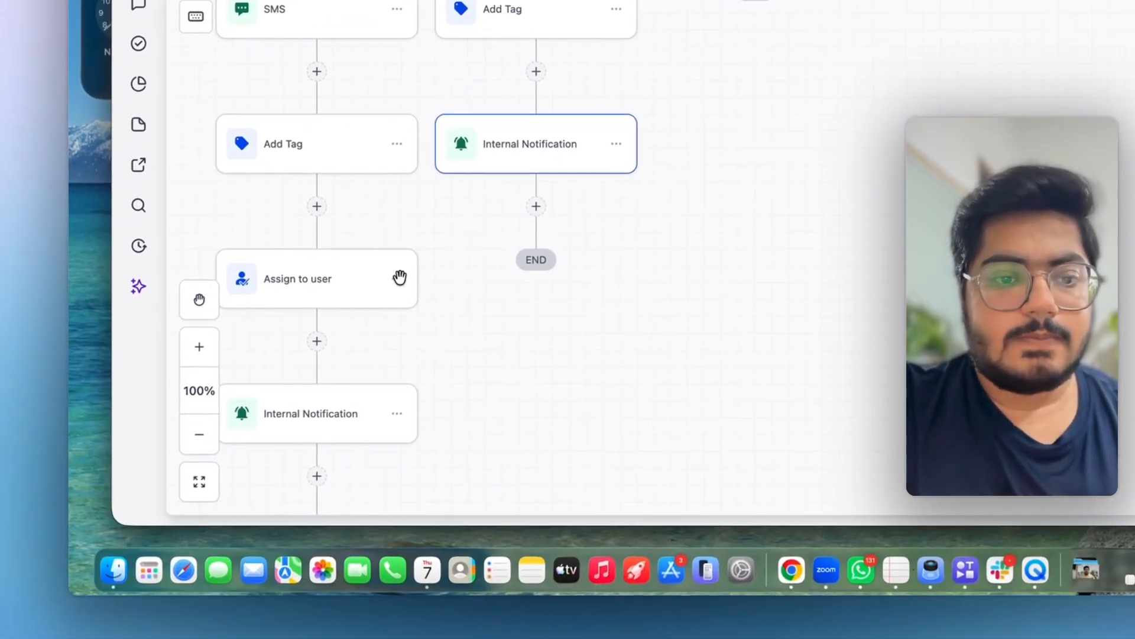
- Copy the Assign to user step from the Missed Call branch and paste it below Add Tag
click(397, 280)
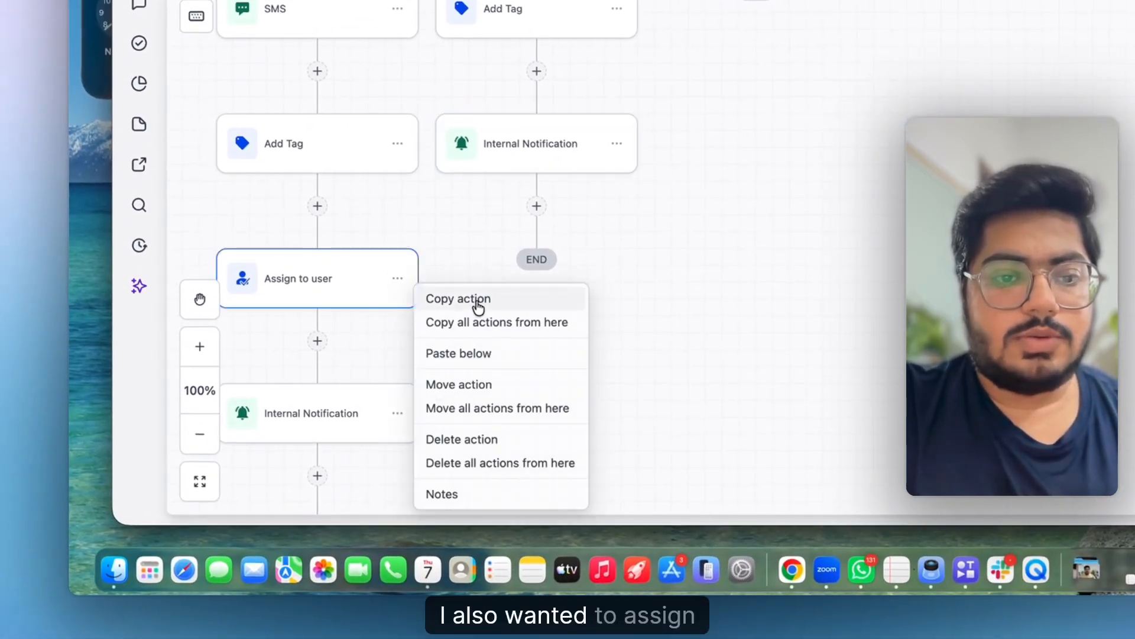
click(474, 300)
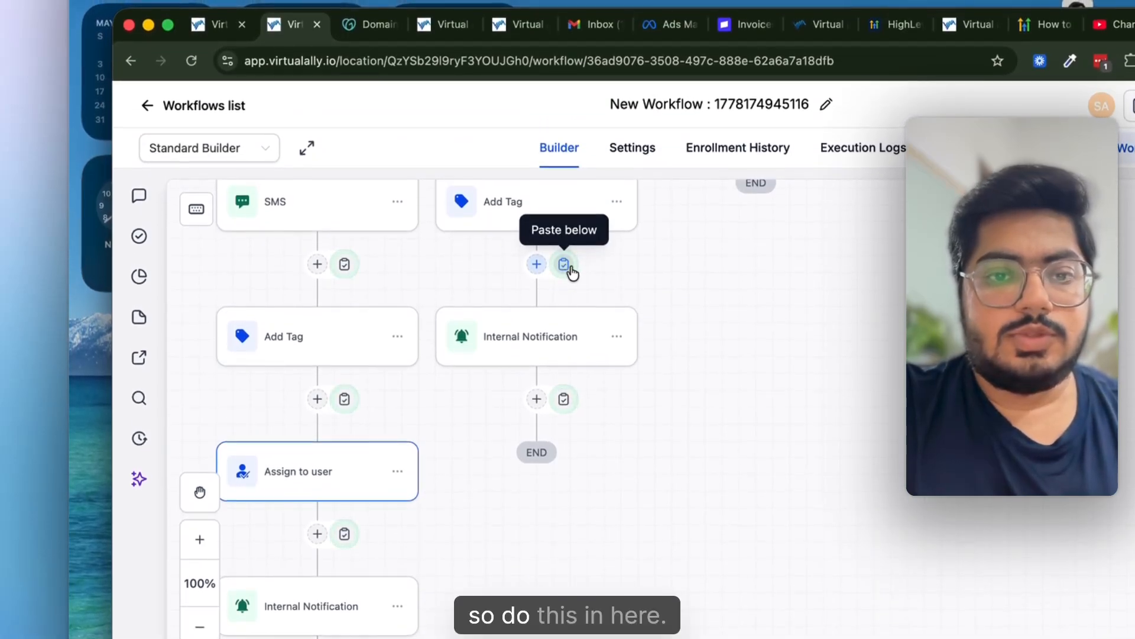
click(564, 264)
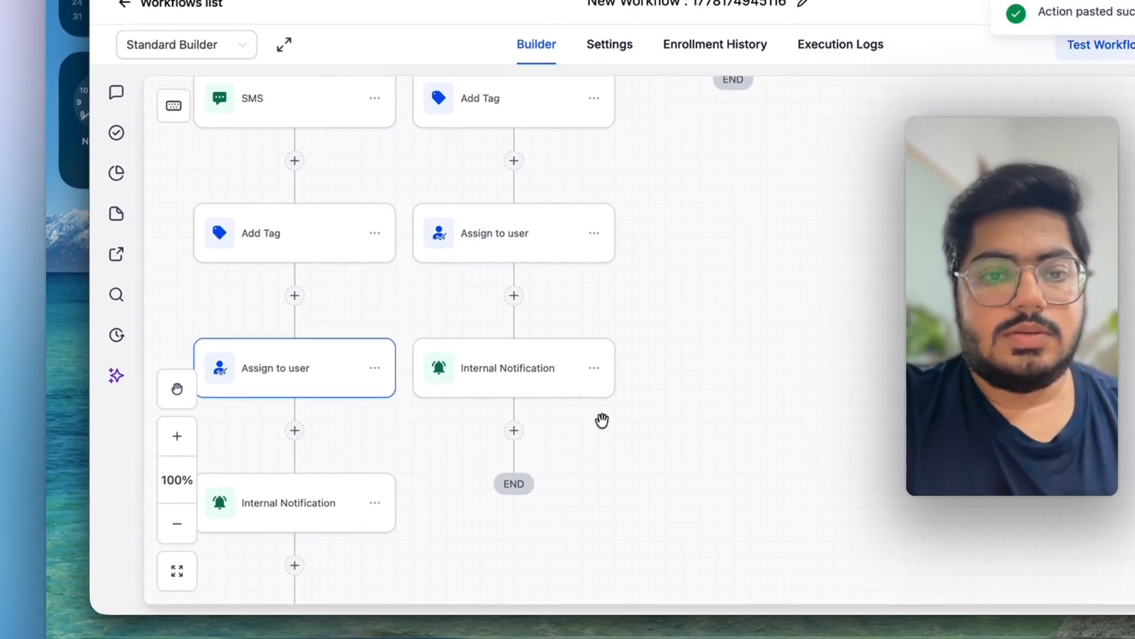
- Save the workflow and review its two triggers, Condition node and three branches
scroll(628, 524, down, 5)
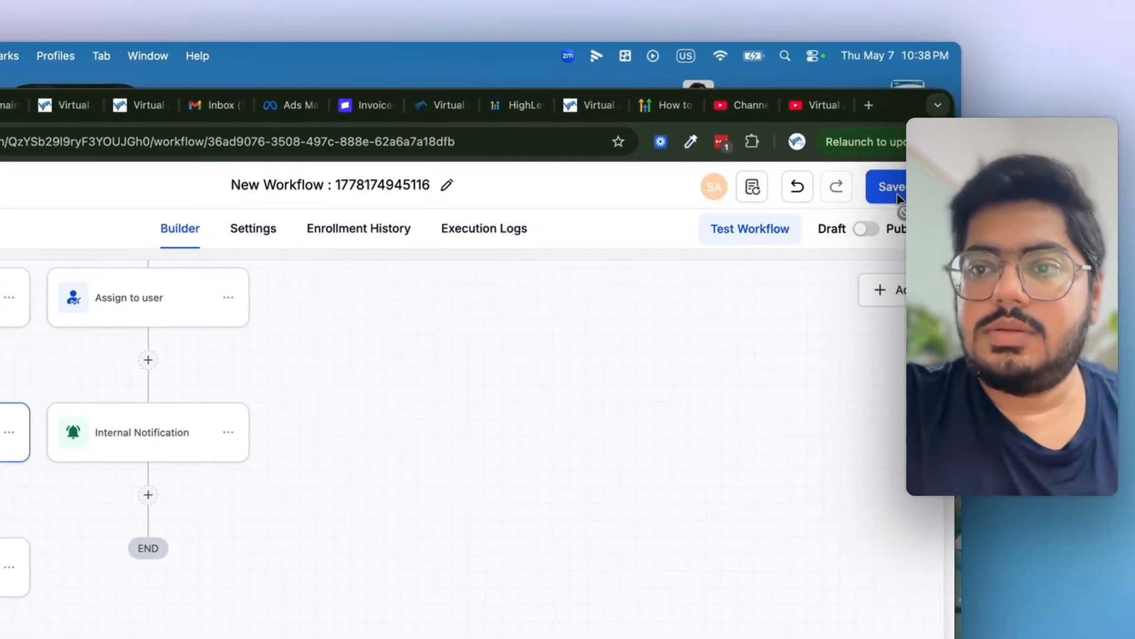
click(894, 192)
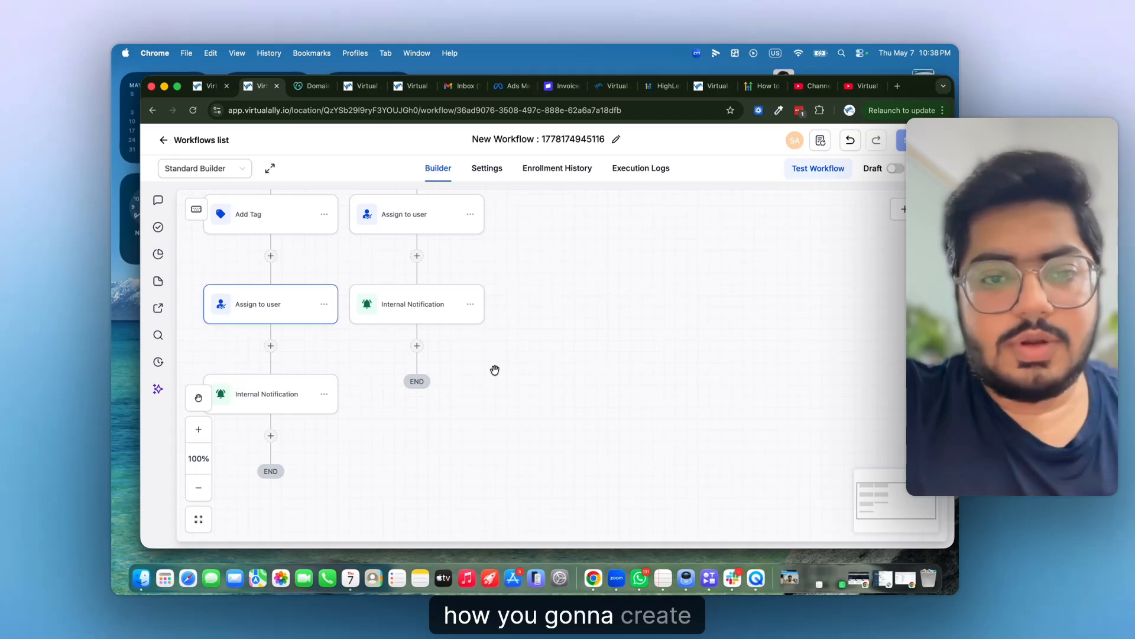
scroll(495, 370, up, 9)
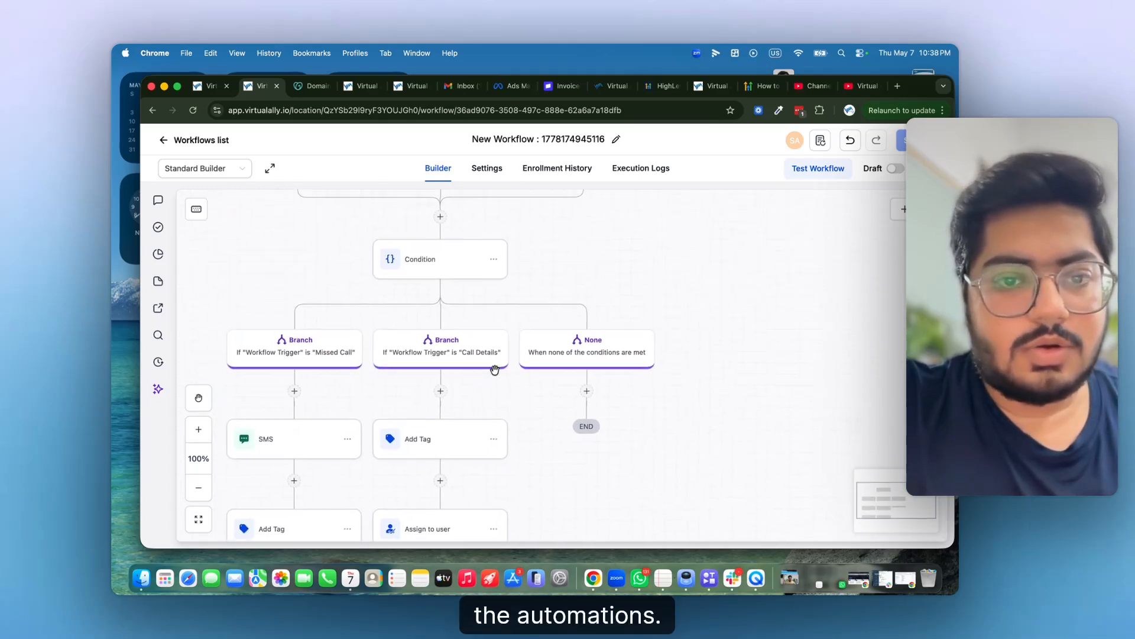
scroll(495, 374, up, 3)
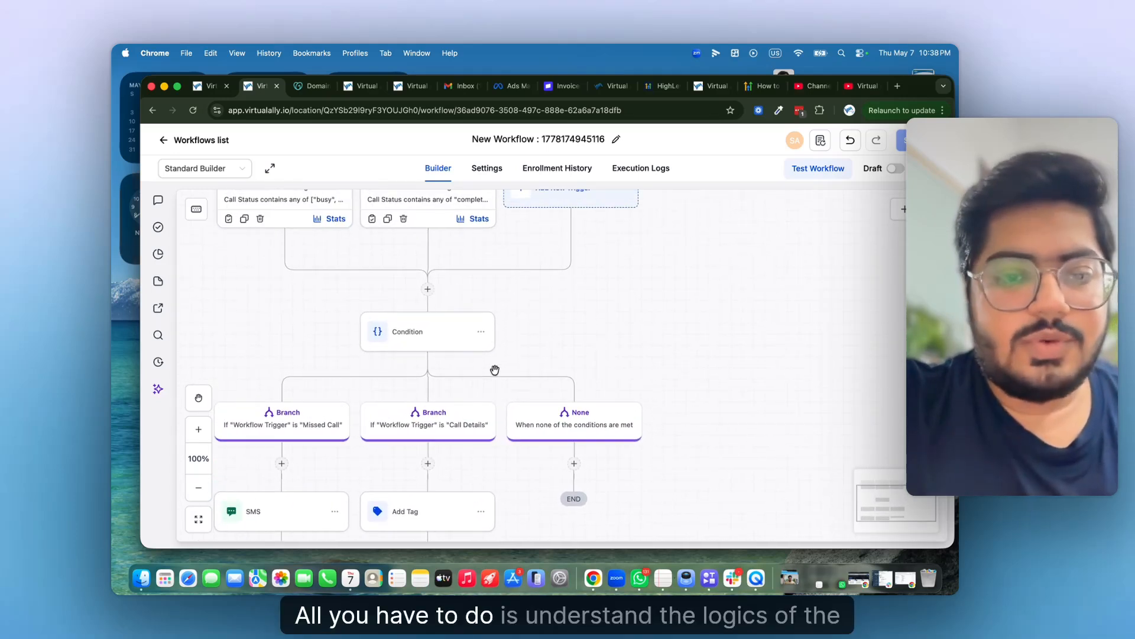
scroll(495, 370, up, 3)
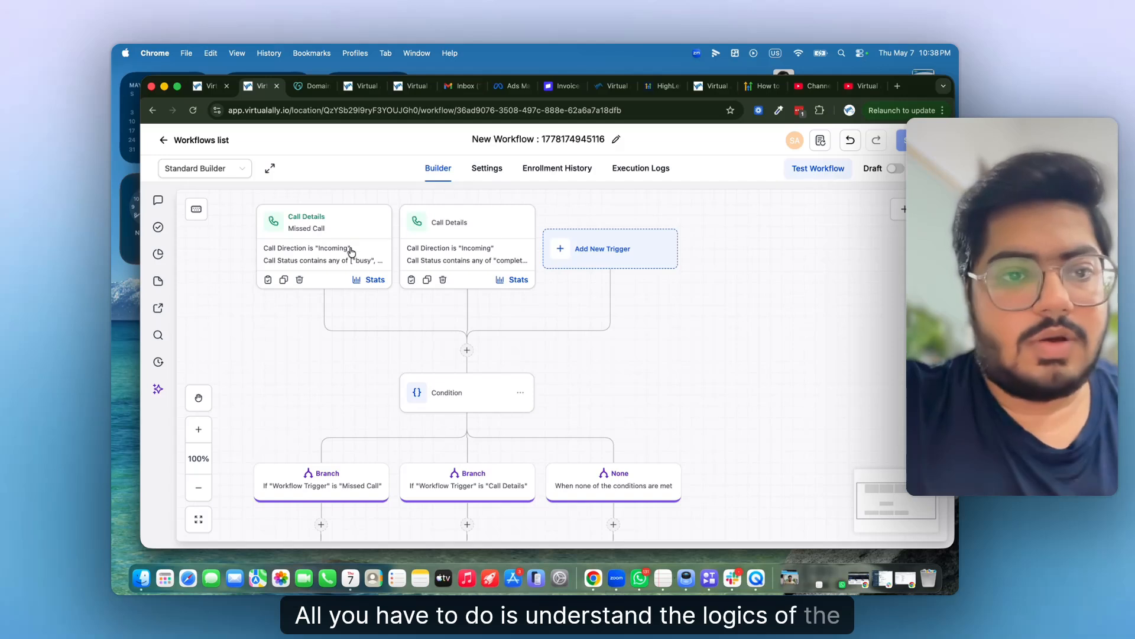
scroll(436, 456, down, 3)
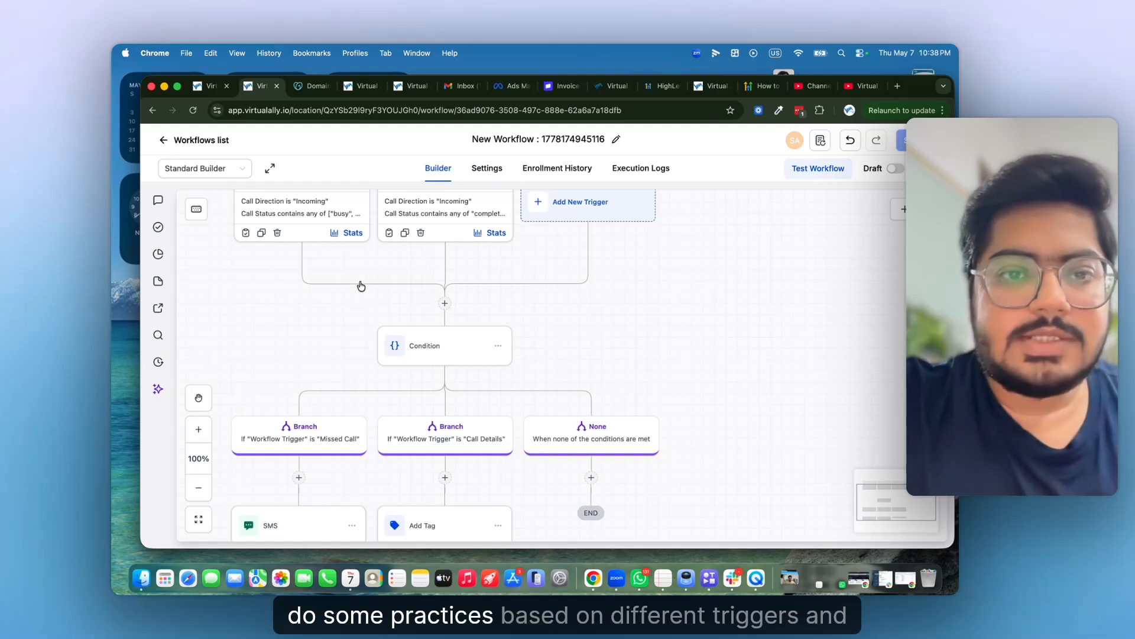
scroll(456, 395, up, 1)
scroll(438, 436, down, 3)
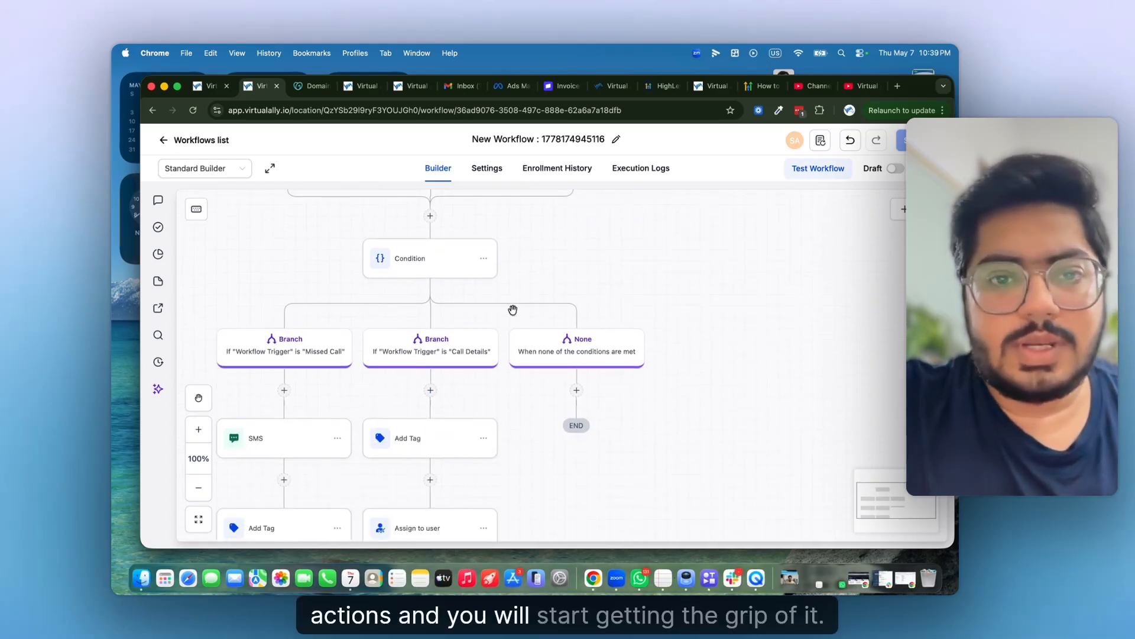
scroll(512, 310, up, 3)
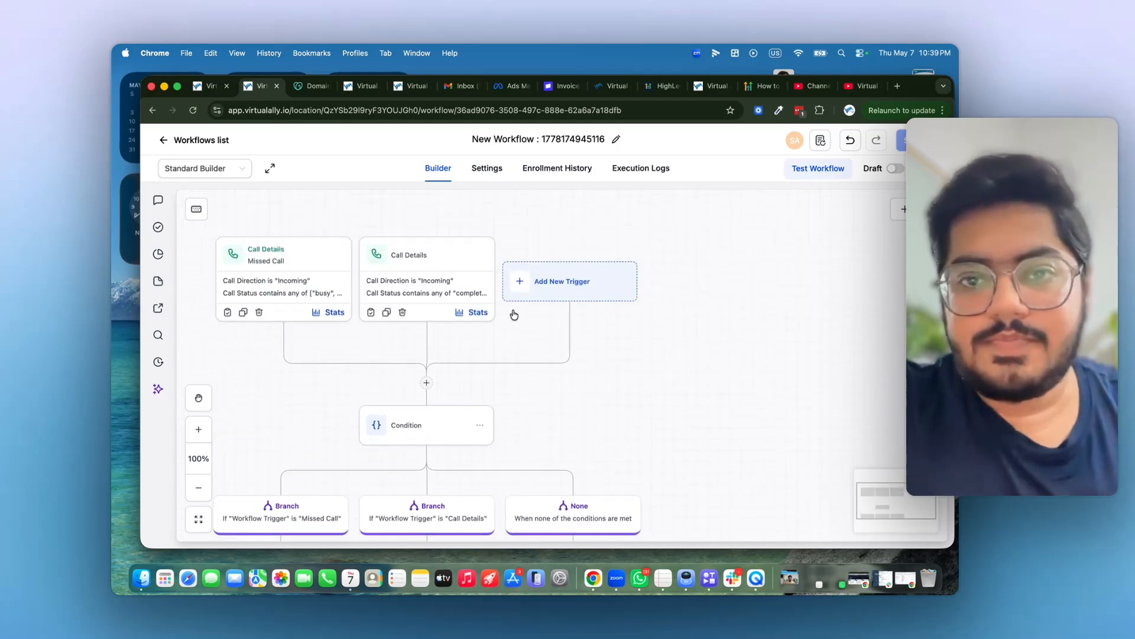
- Return to the Workflows list and create a new workflow from scratch
click(214, 145)
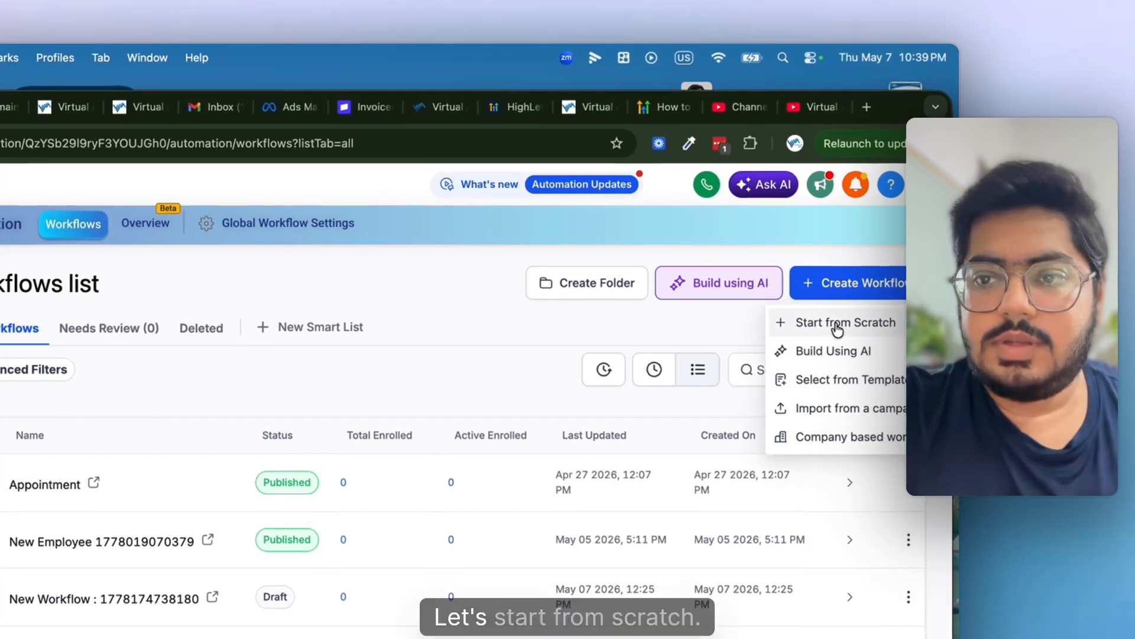
click(847, 314)
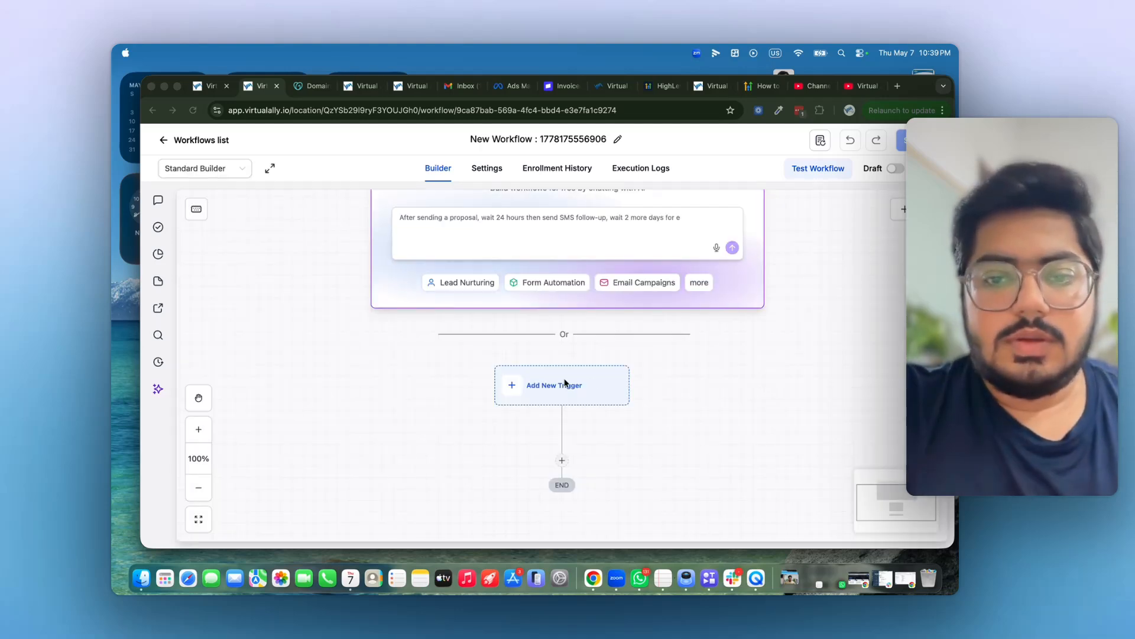
click(565, 383)
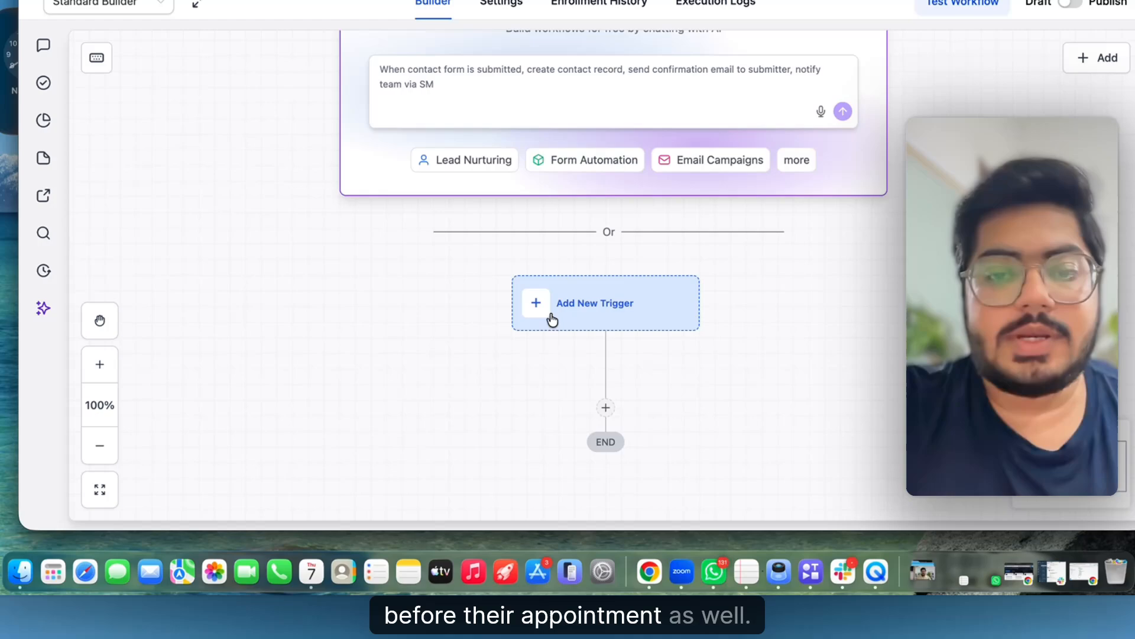
- Add an Appointment Status trigger filtered to In calendar: Demo User's Personal Calendar
click(524, 396)
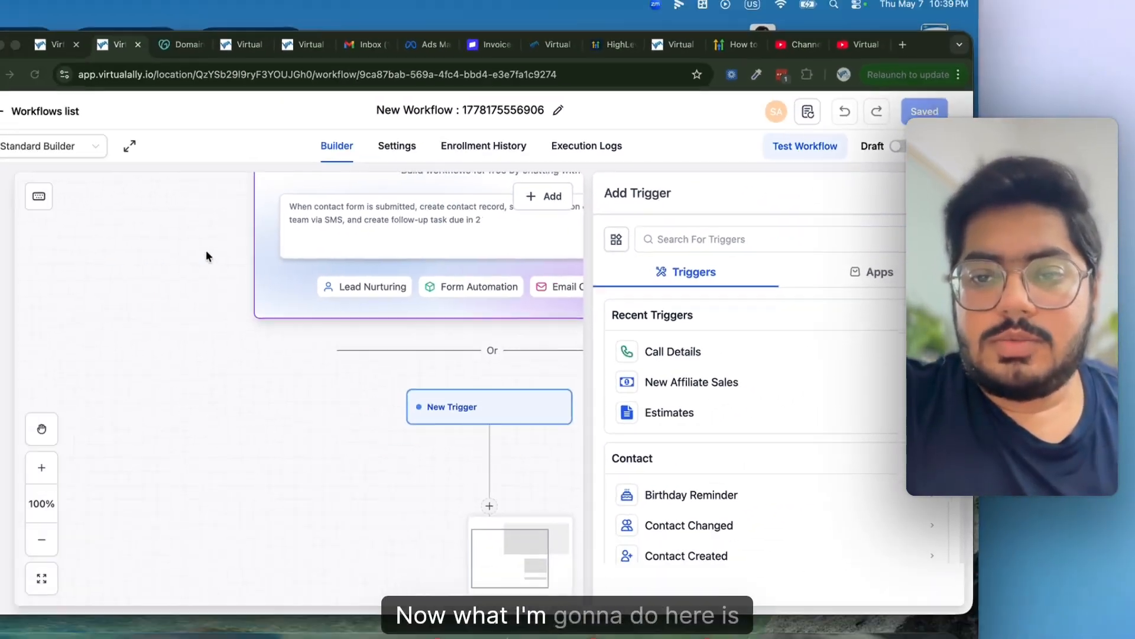
click(767, 240)
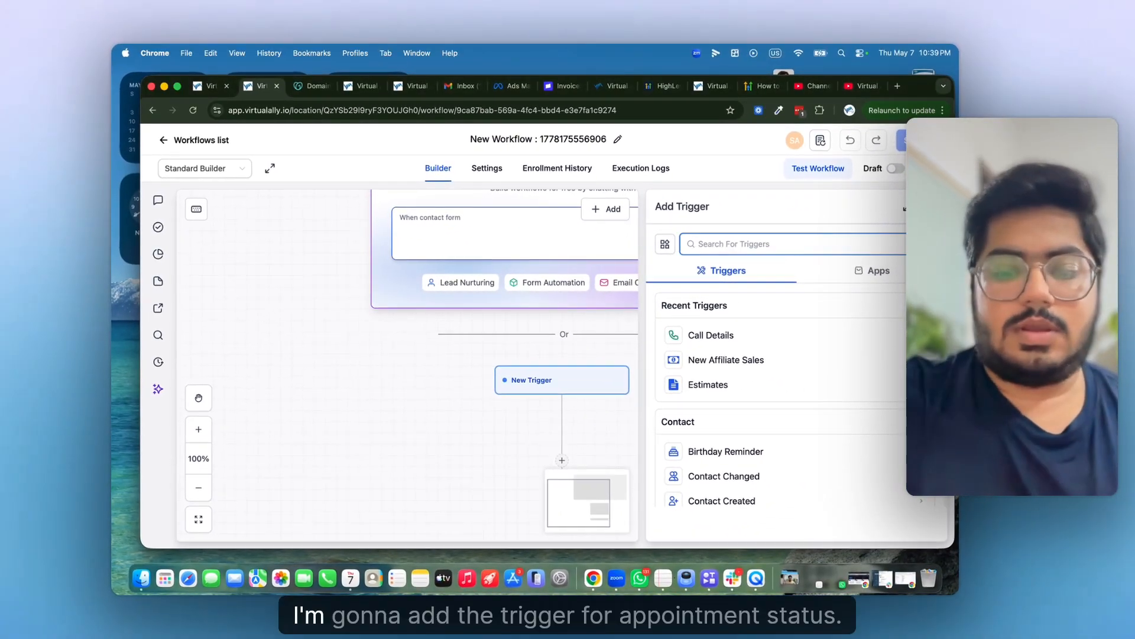
text(appo)
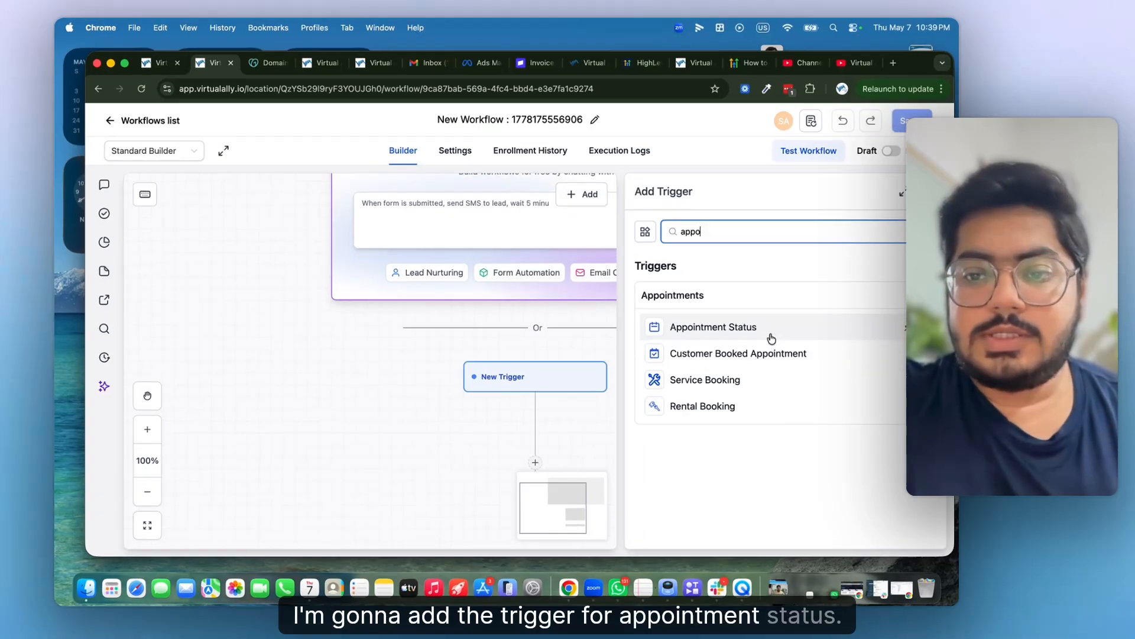
click(772, 338)
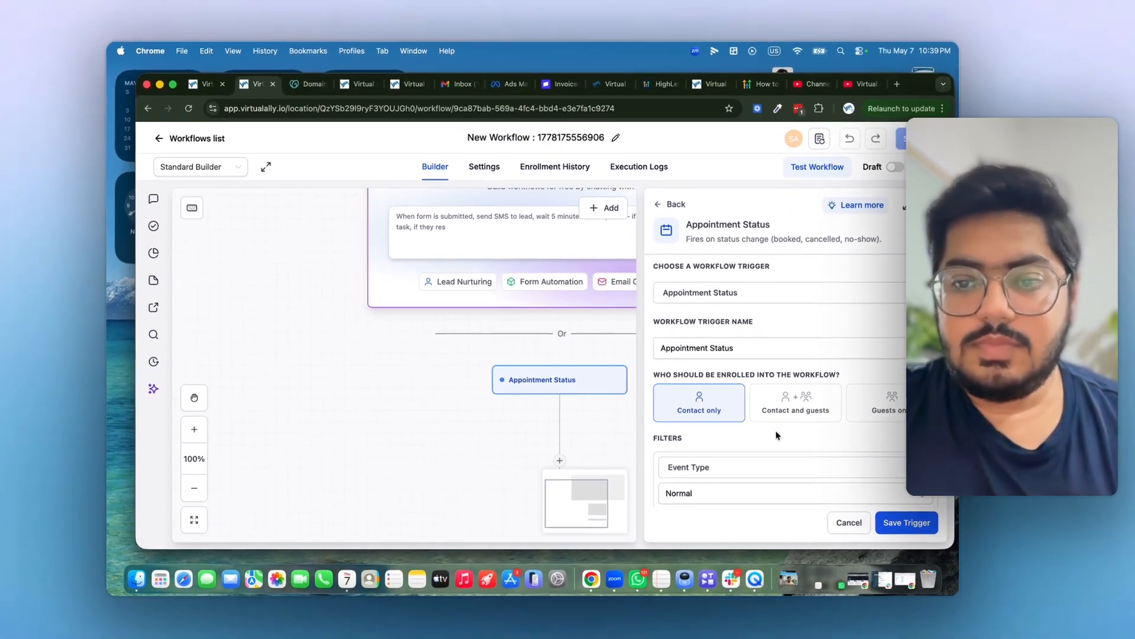
scroll(776, 431, down, 3)
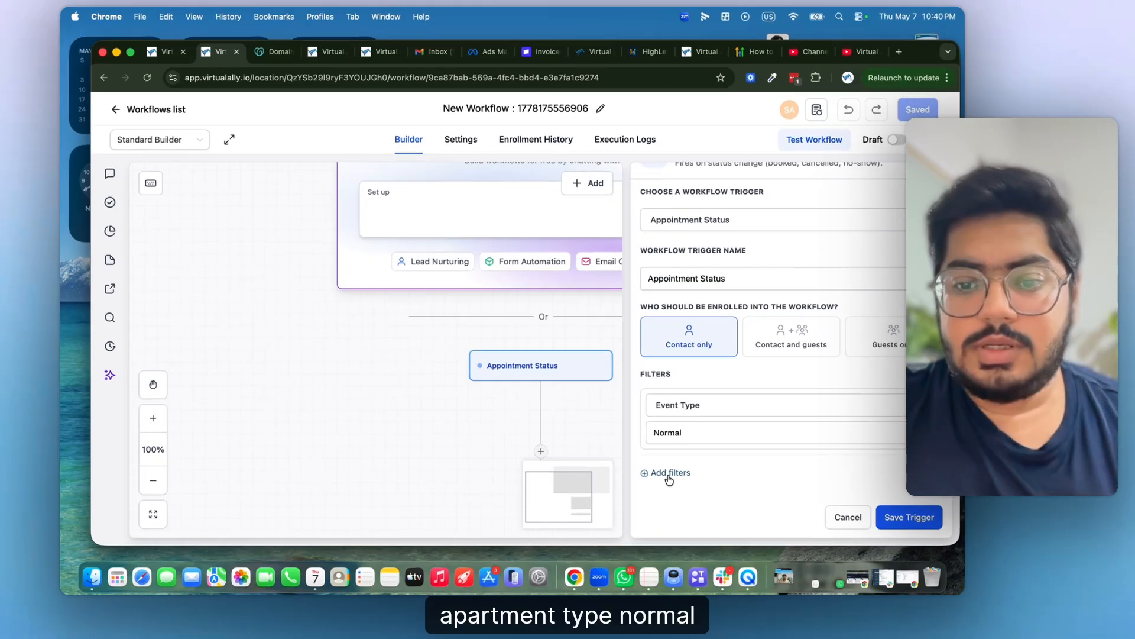
click(681, 480)
click(696, 483)
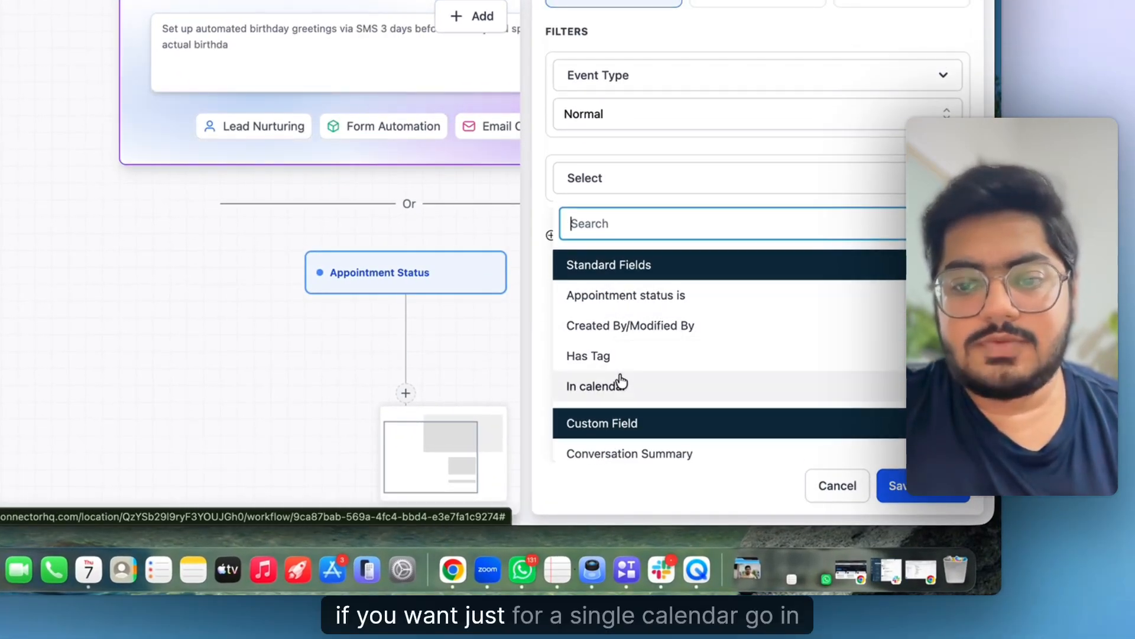
click(619, 382)
click(653, 371)
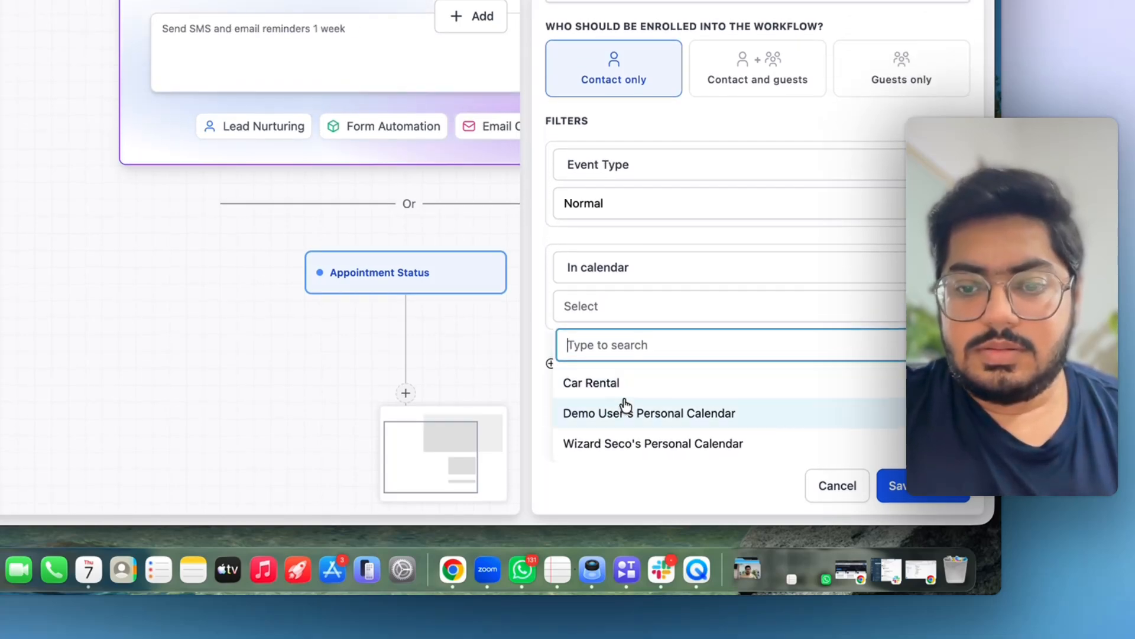
click(614, 414)
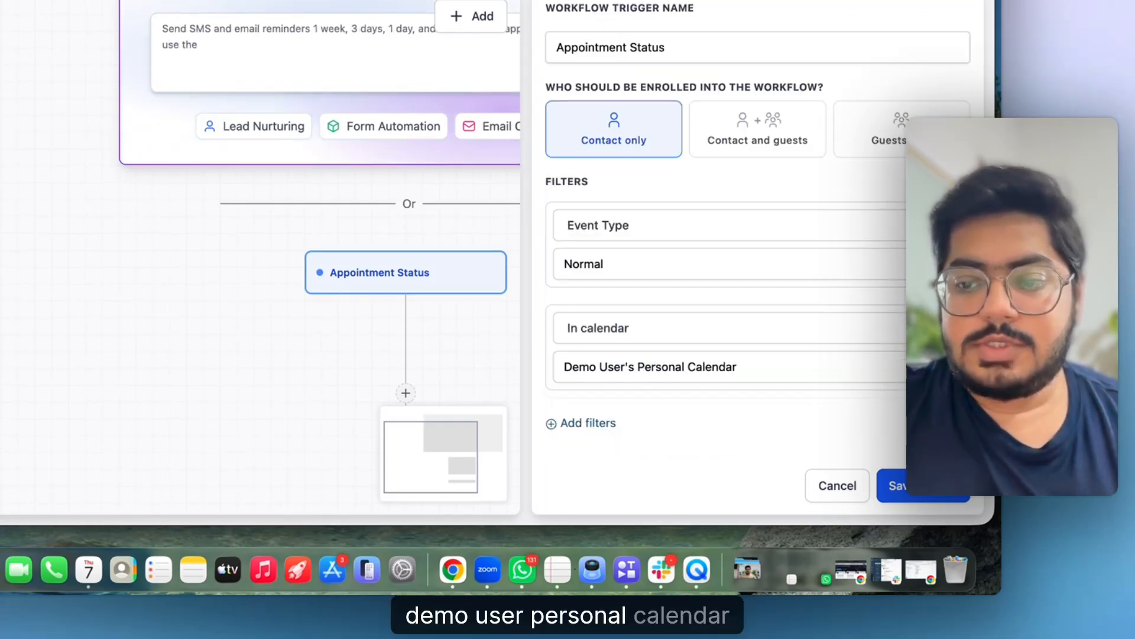
click(921, 496)
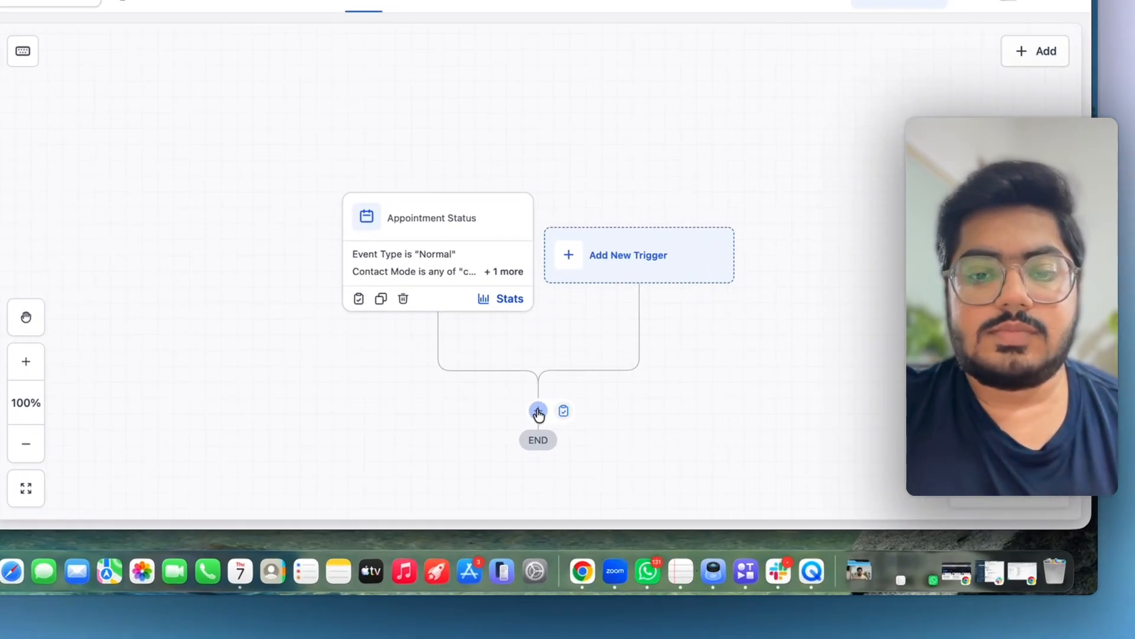
- Add a Send SMS action right after the Appointment Status trigger
click(561, 462)
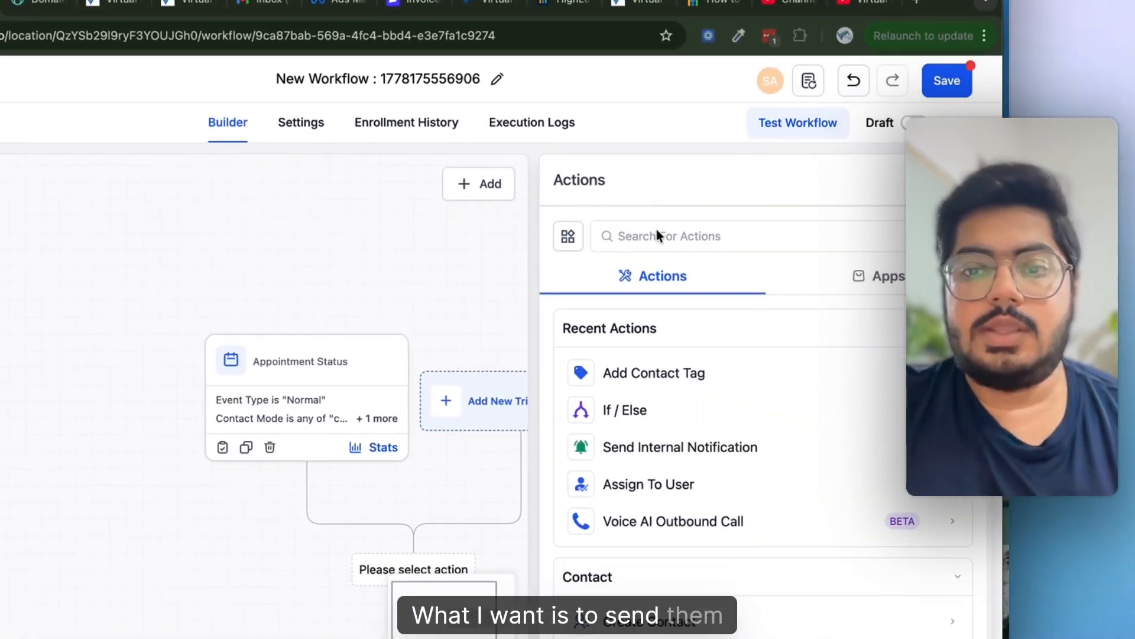
click(656, 234)
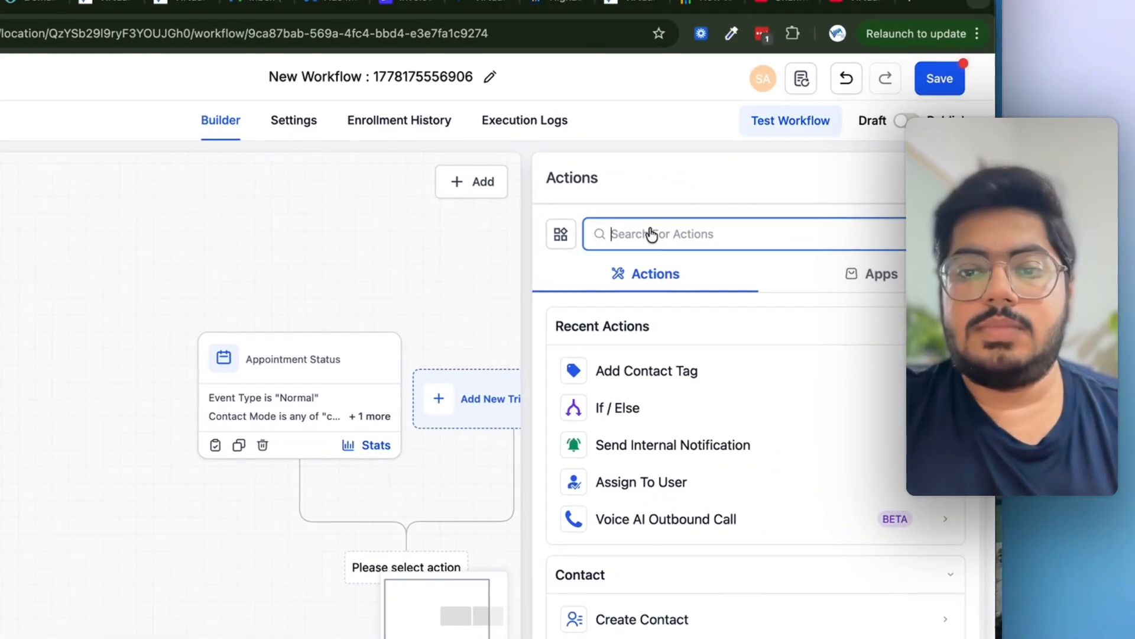
text(sms)
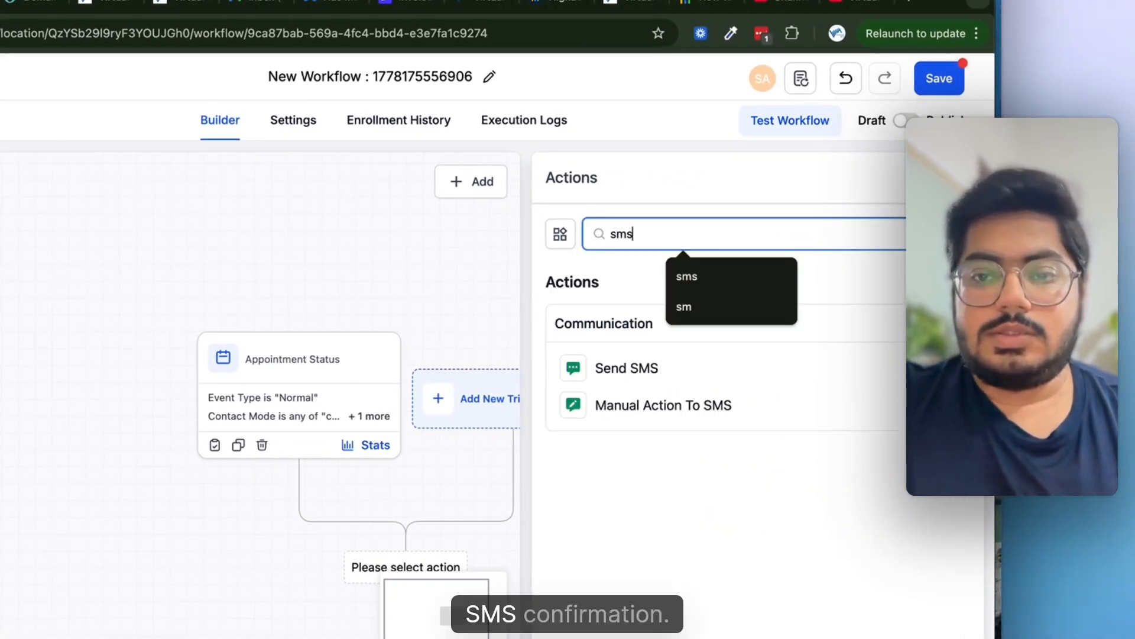
click(629, 381)
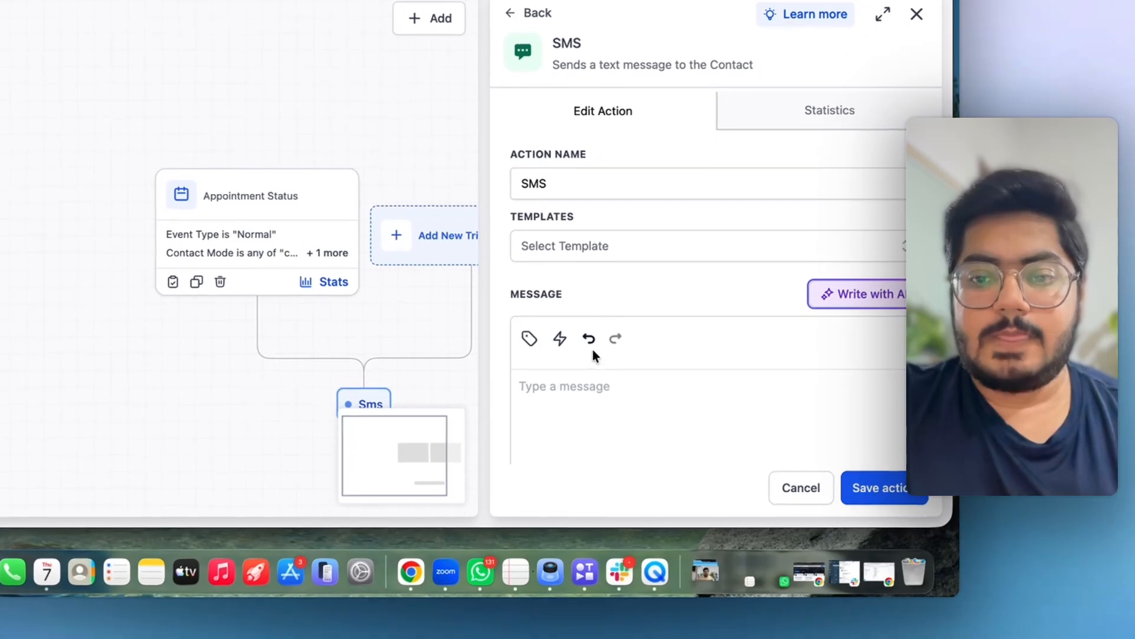
- Write the message greeting the contact's first name with the appointment start date and time
click(585, 383)
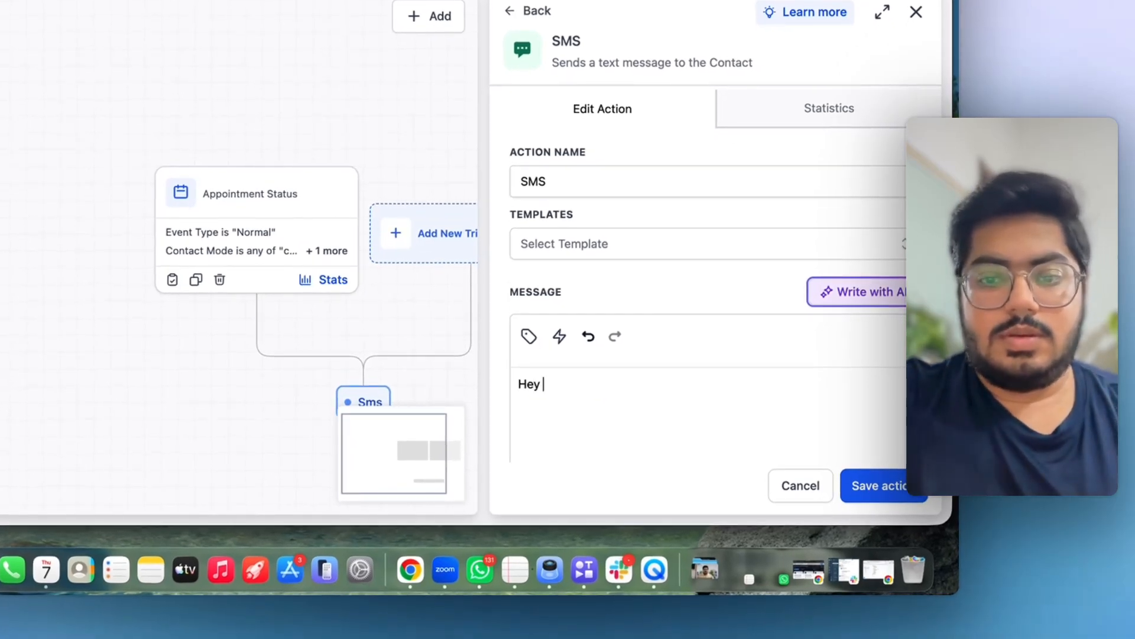
click(529, 335)
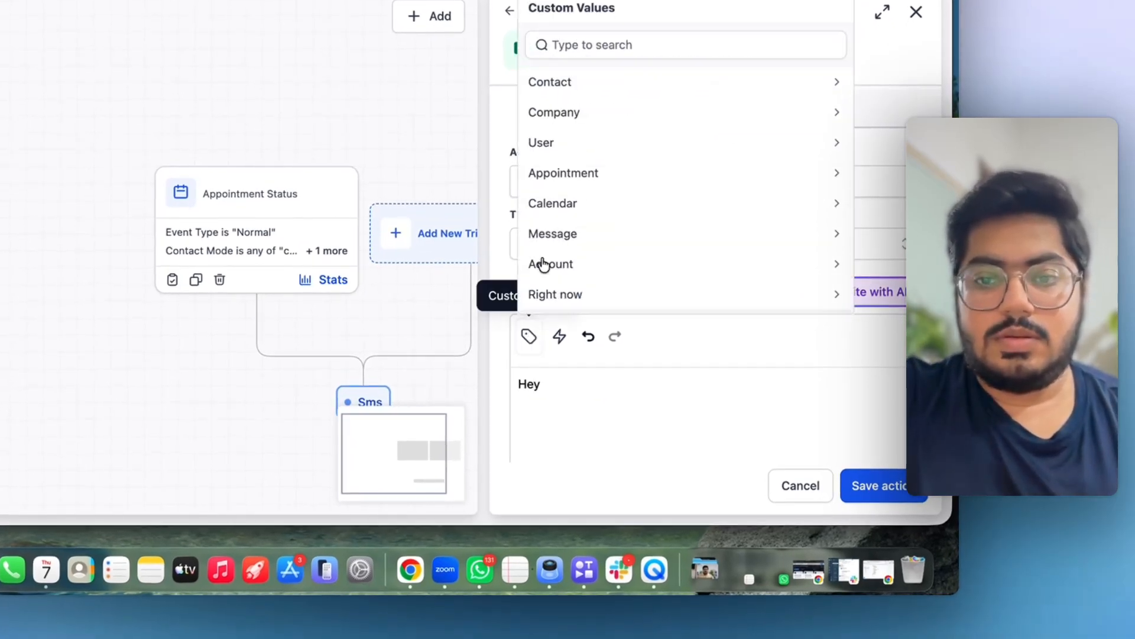
click(553, 83)
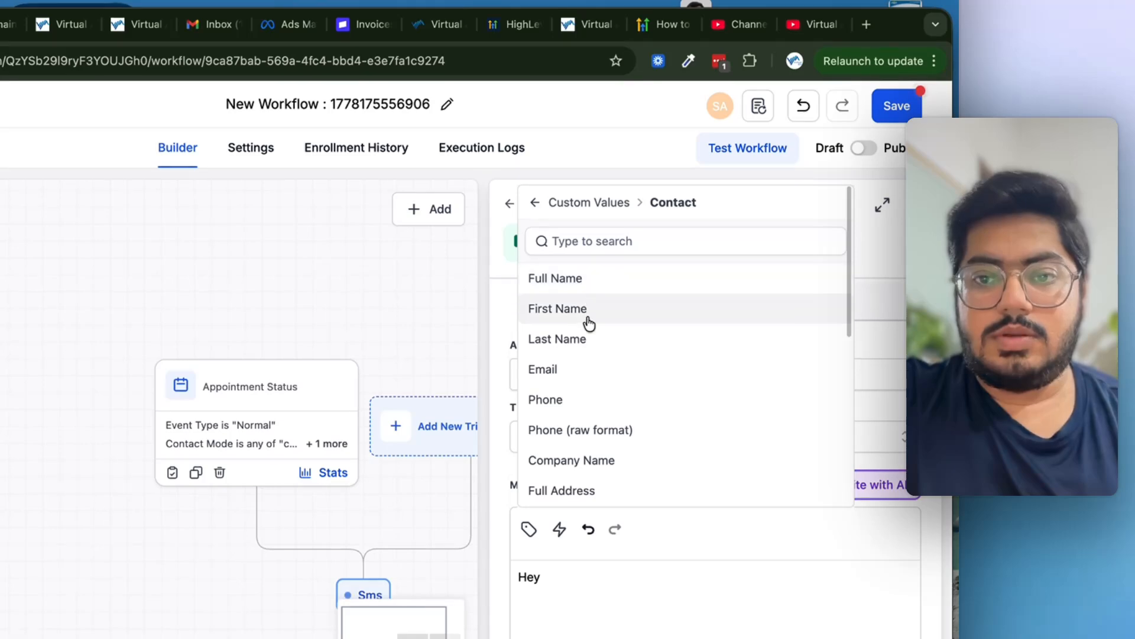
click(588, 313)
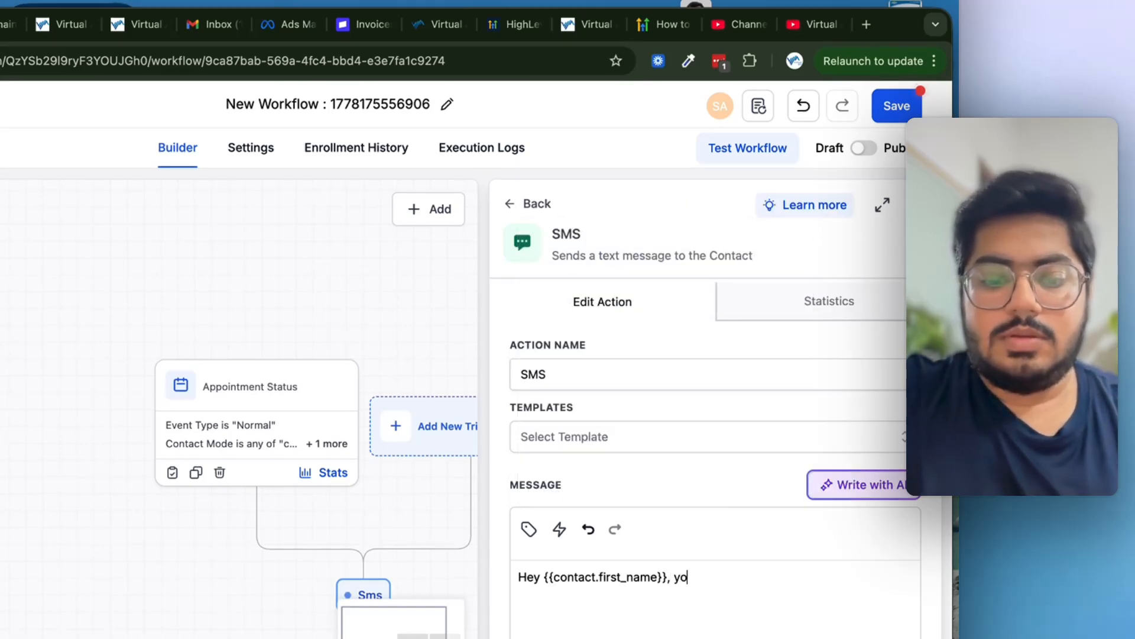
text(, your appointment is confirmed for)
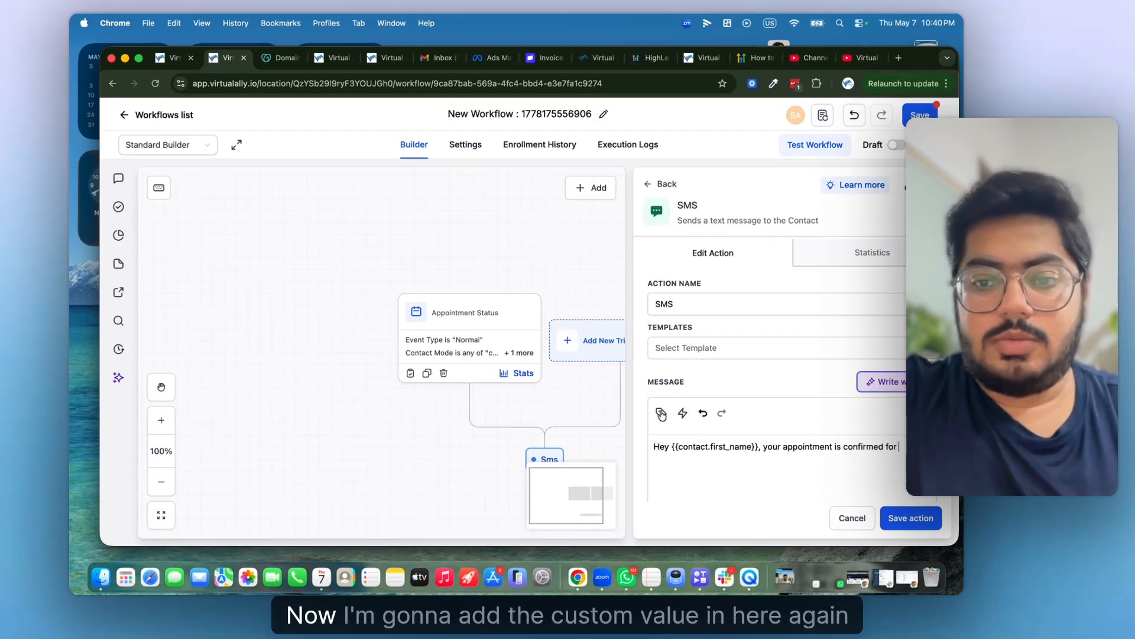
click(672, 421)
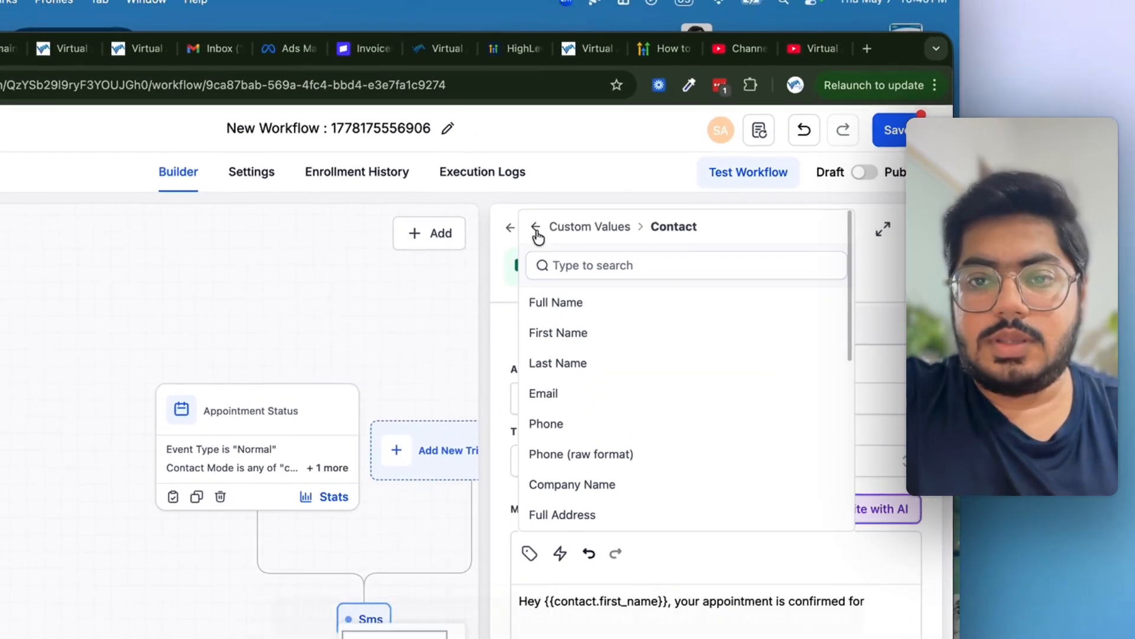
click(577, 12)
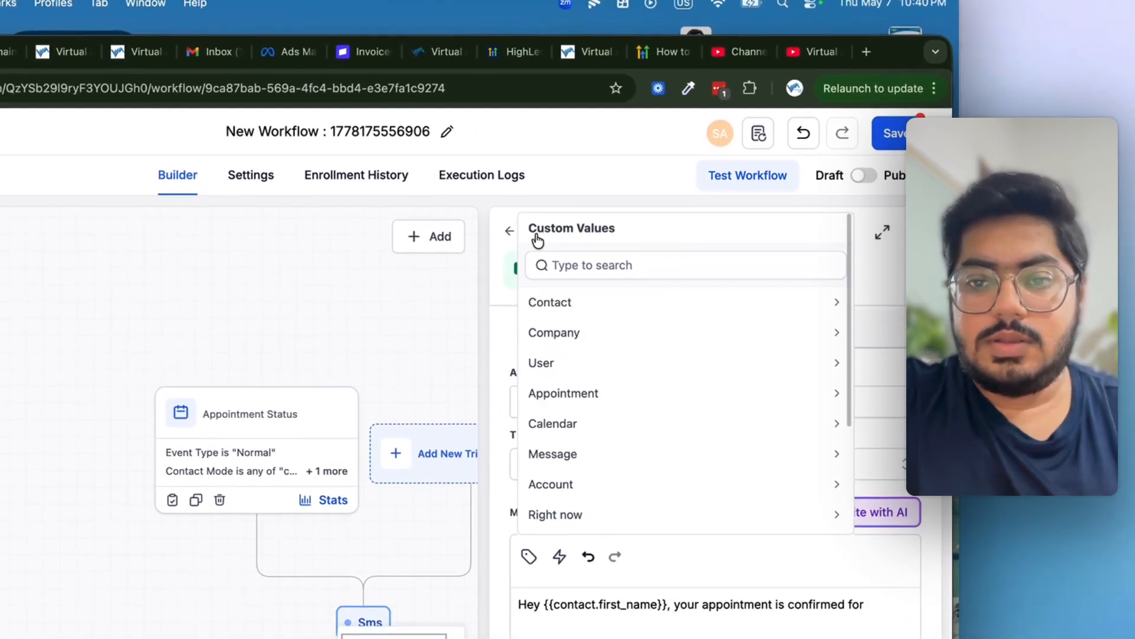
click(558, 395)
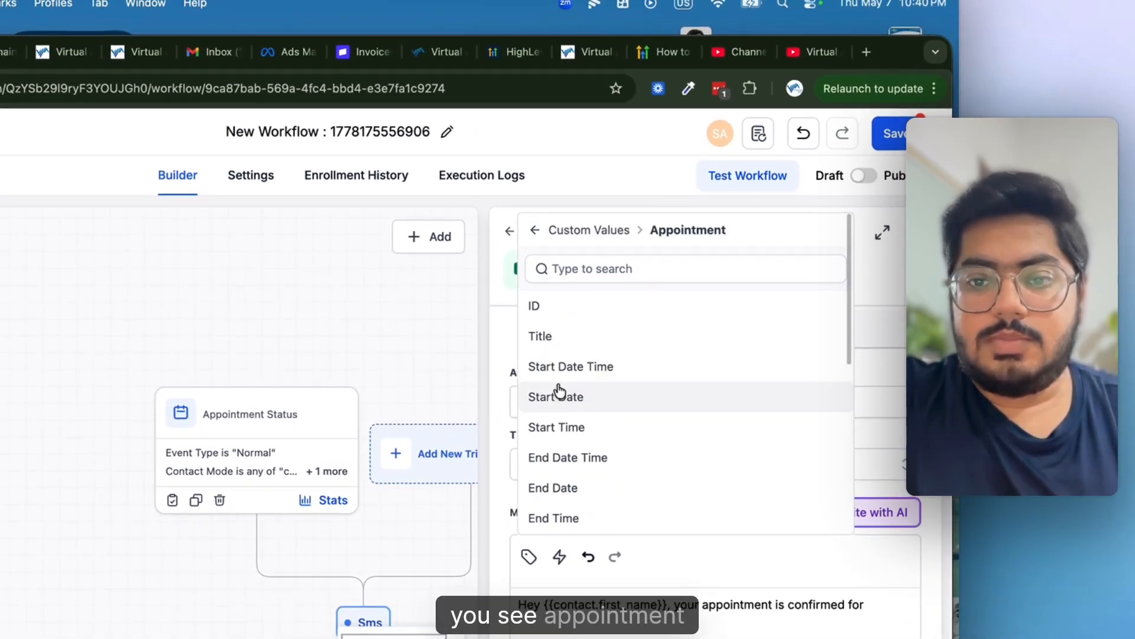
click(587, 379)
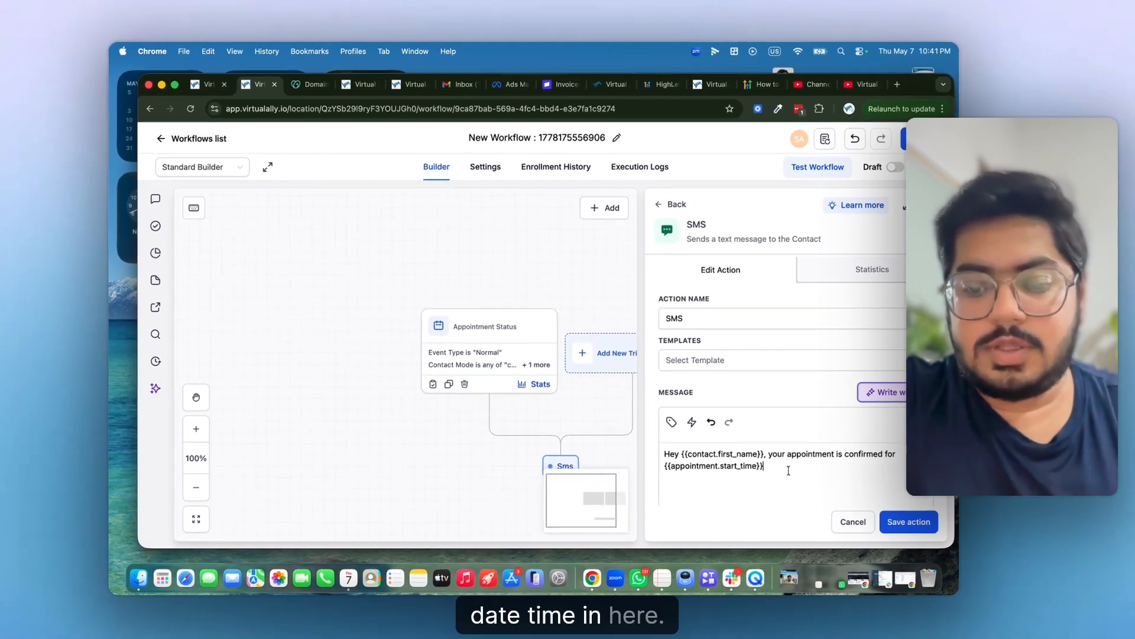
text(. Here's a link to join)
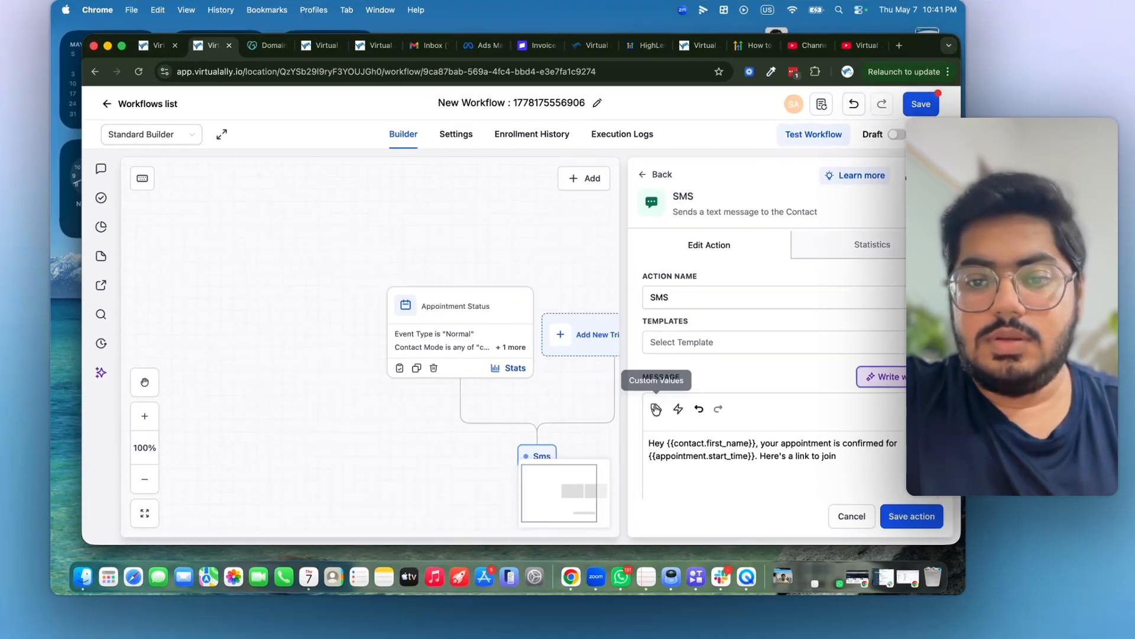
- Append the appointment meeting location link and save the SMS step
click(672, 422)
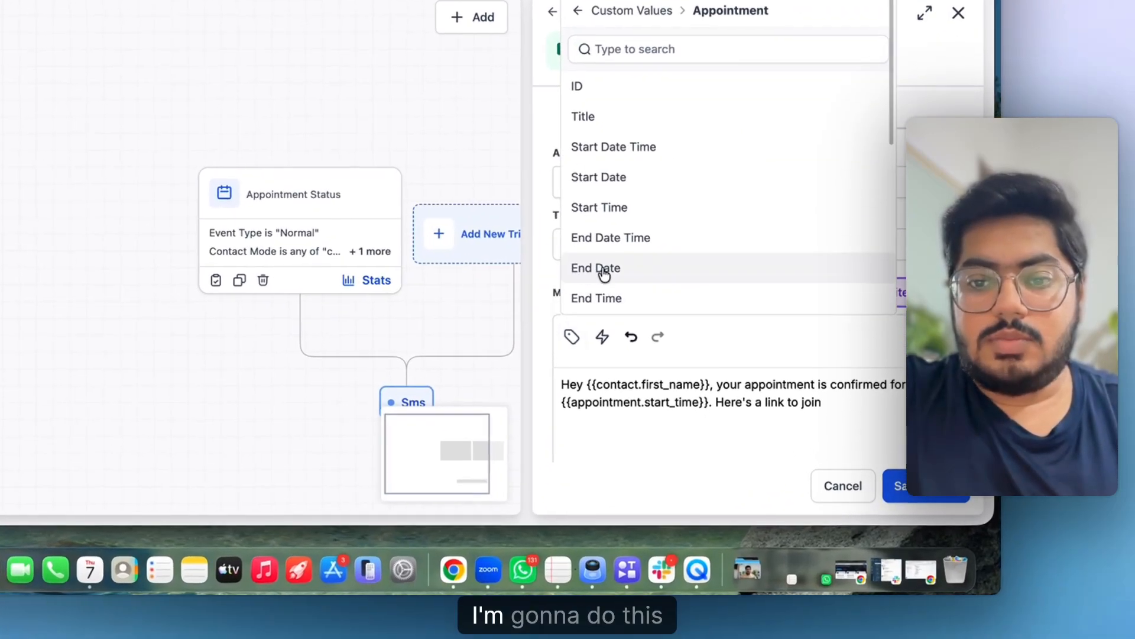
scroll(628, 200, down, 5)
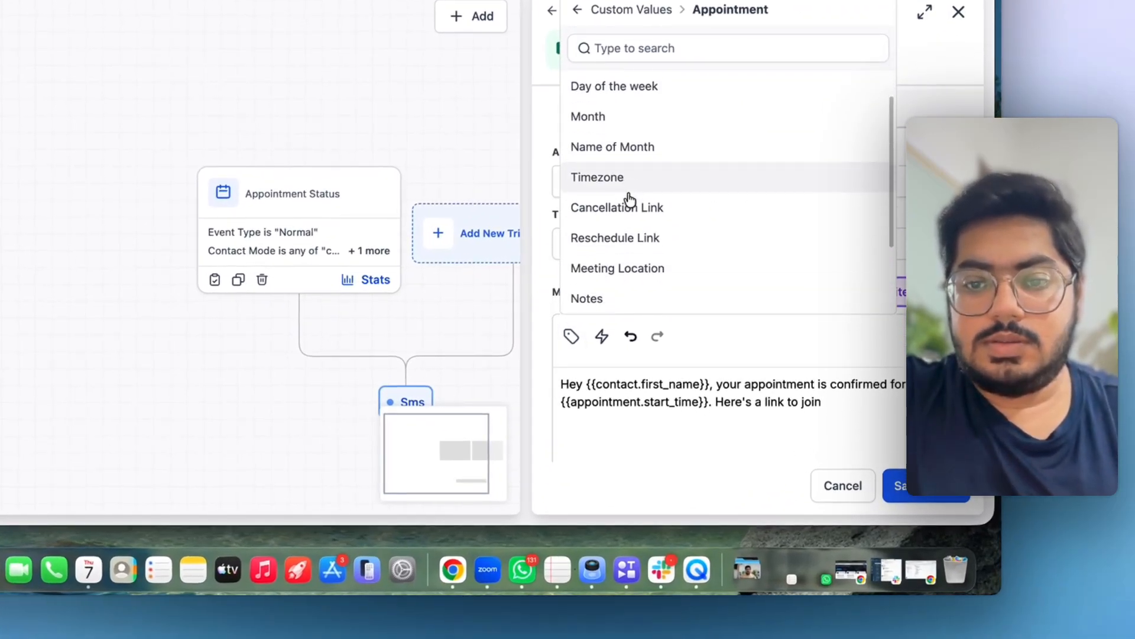
scroll(629, 200, down, 1)
click(629, 220)
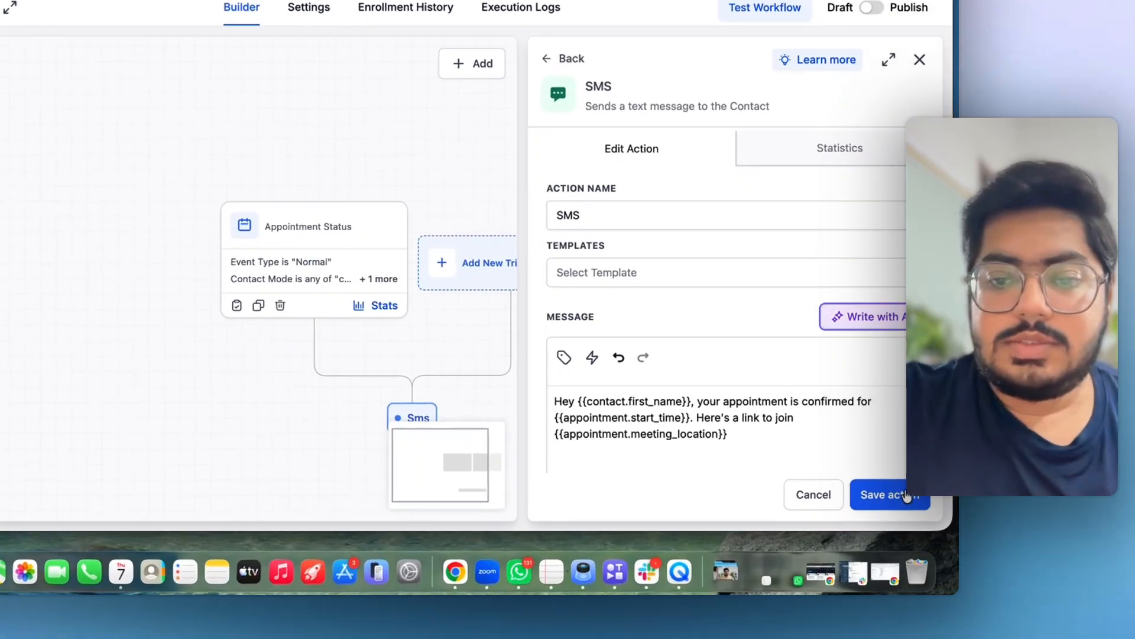
click(921, 523)
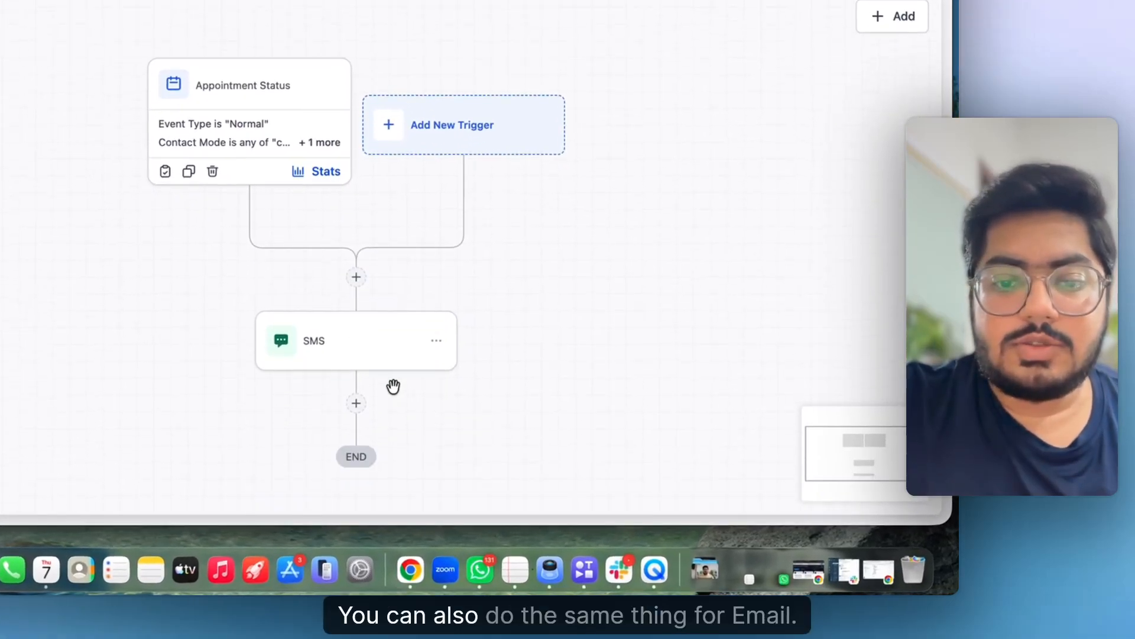
- Start adding a Send Email step after the SMS
scroll(393, 386, down, 1)
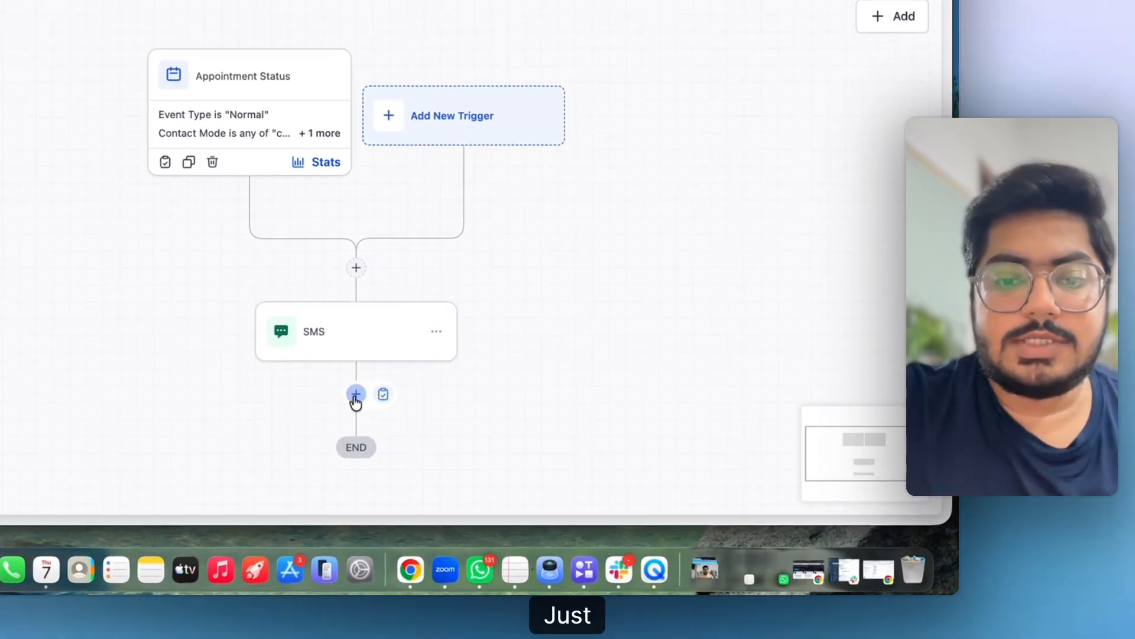
click(356, 393)
text(ema)
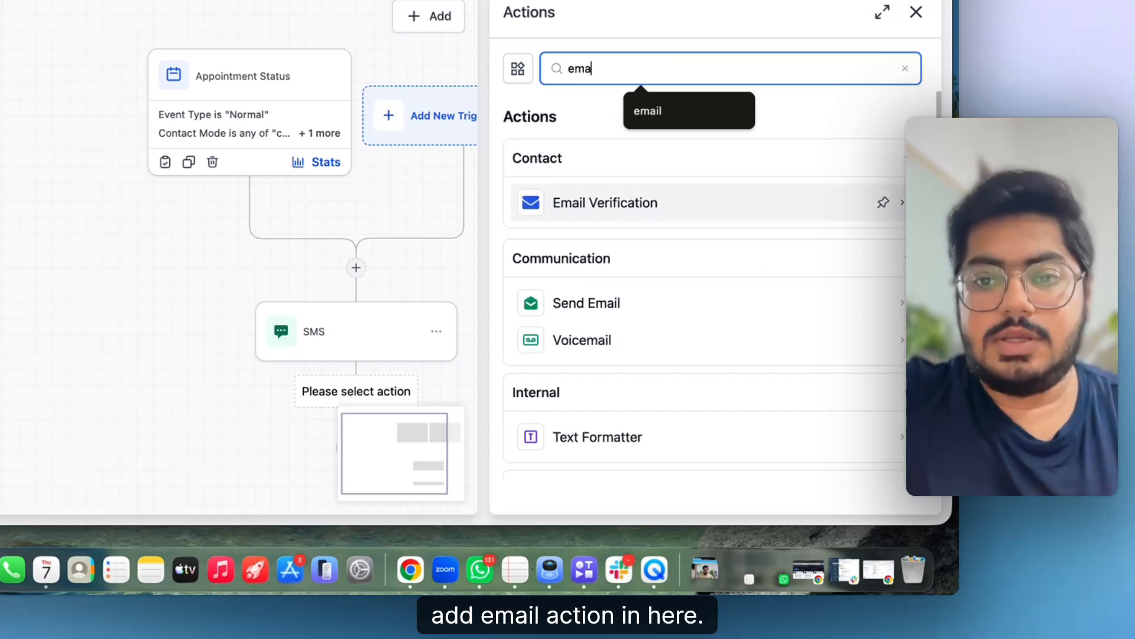
click(619, 308)
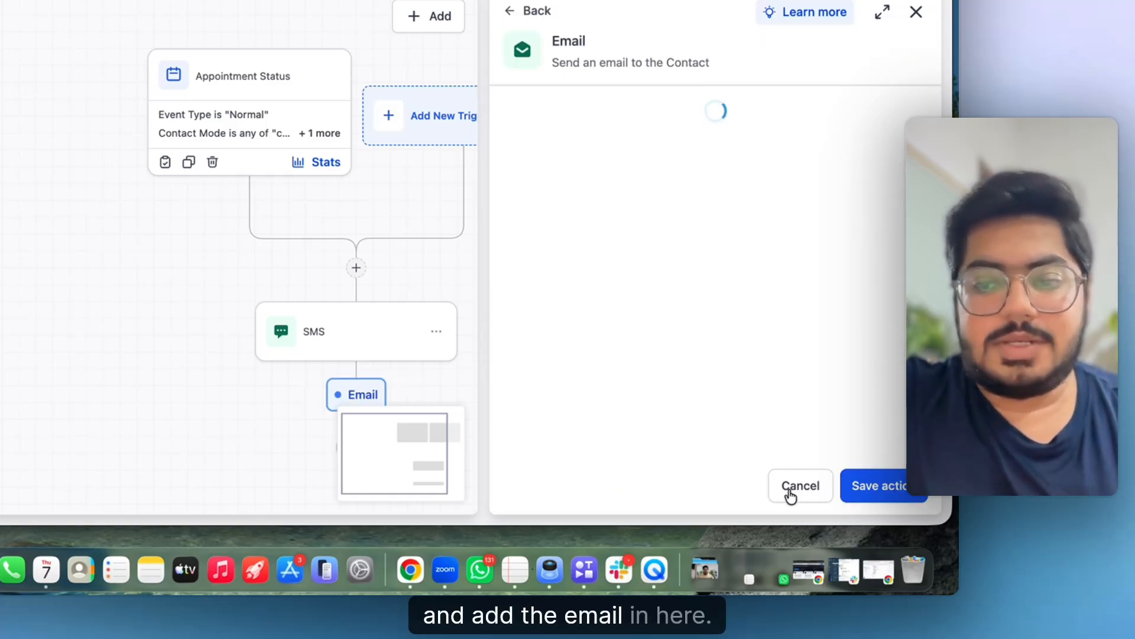
- Discard the unsaved email step and begin a new step after the SMS
click(788, 491)
click(439, 258)
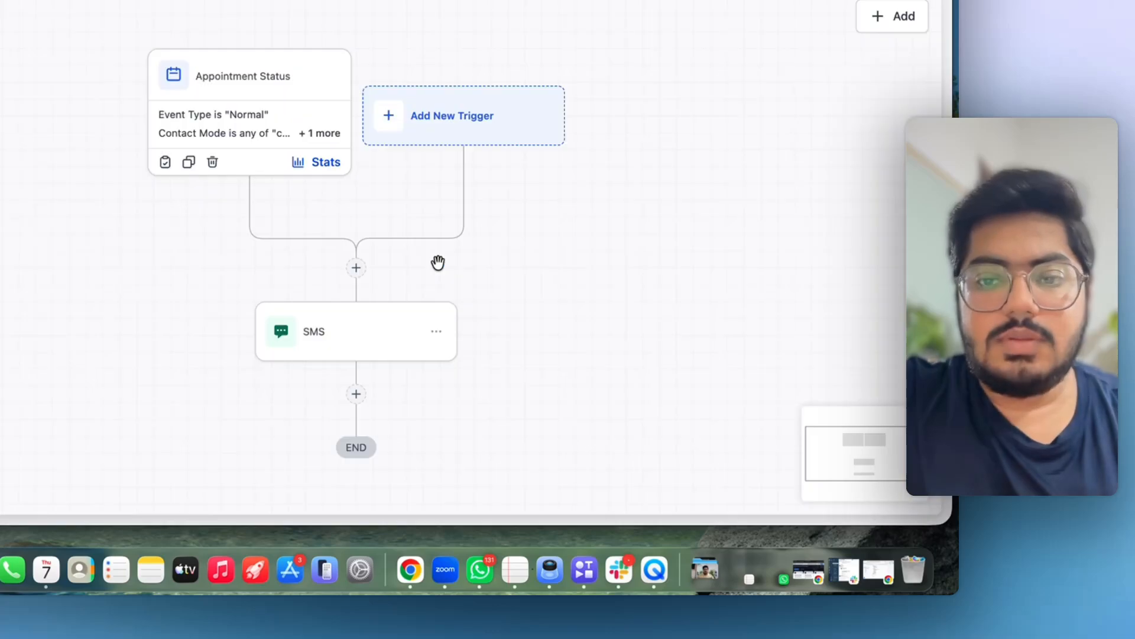
scroll(398, 299, down, 3)
click(347, 199)
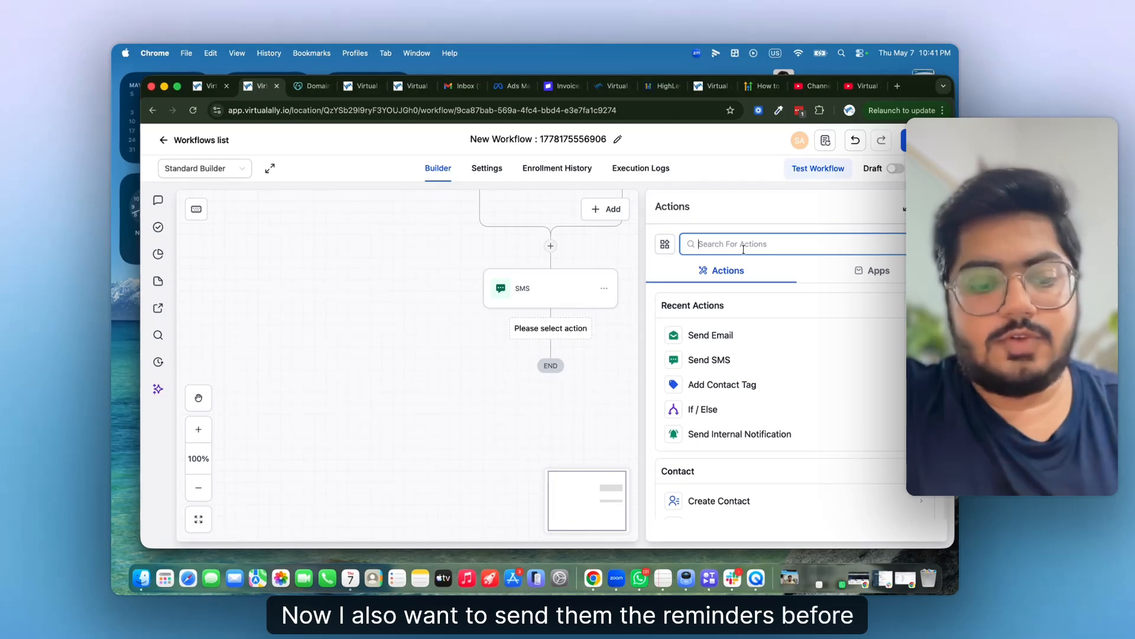
- Add a Wait step holding contacts until 24 hours before the appointment time
text(wait)
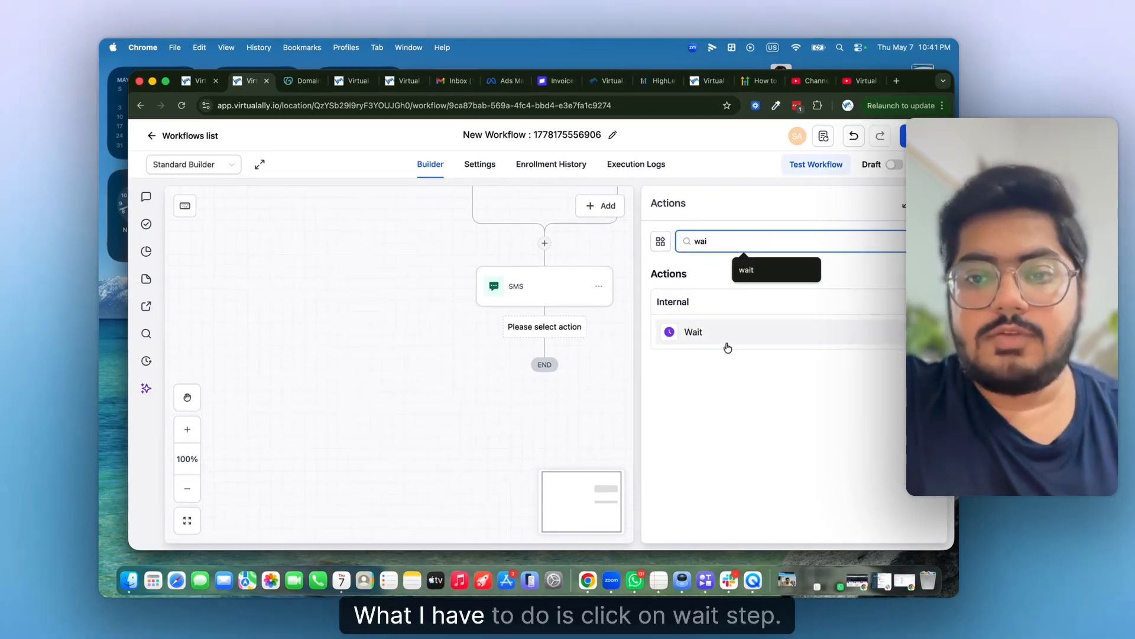
click(721, 335)
click(628, 313)
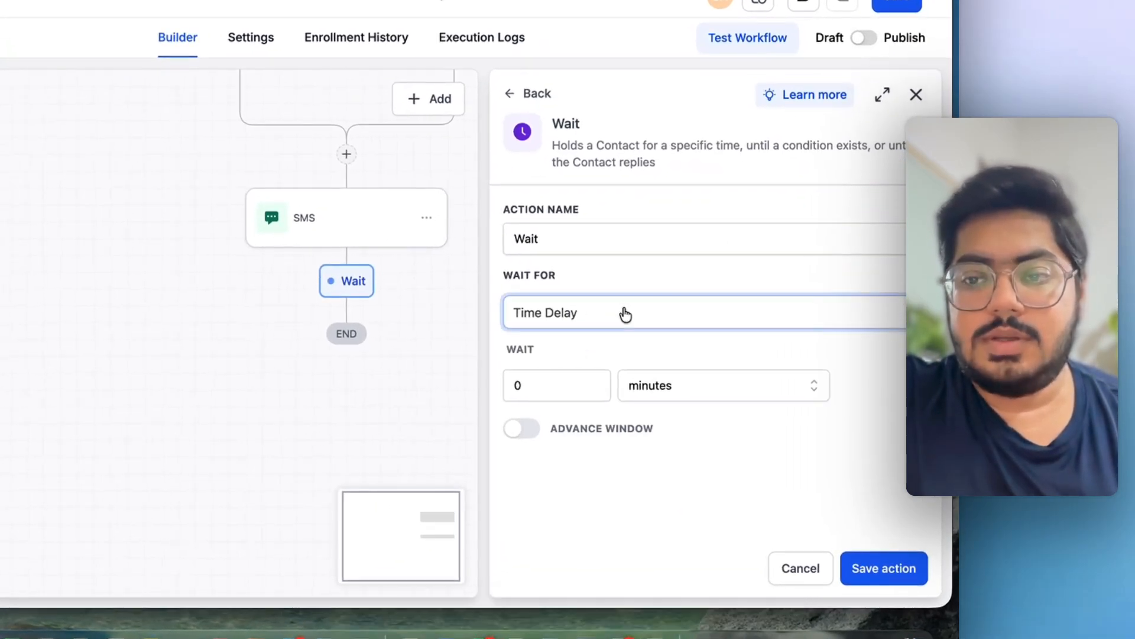
click(604, 444)
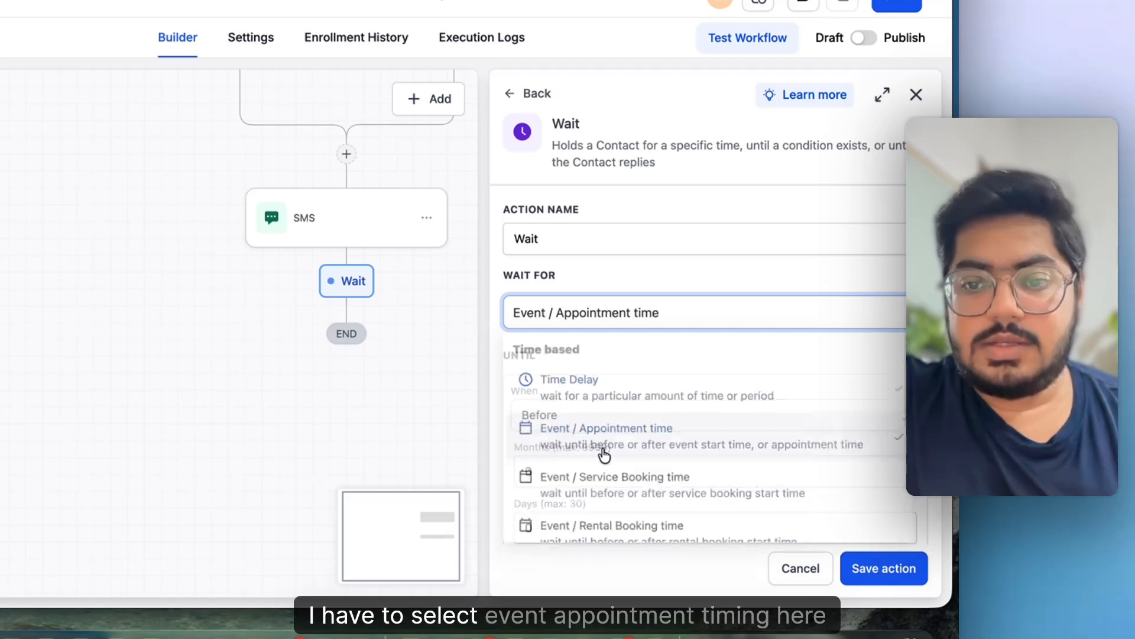
scroll(627, 450, down, 3)
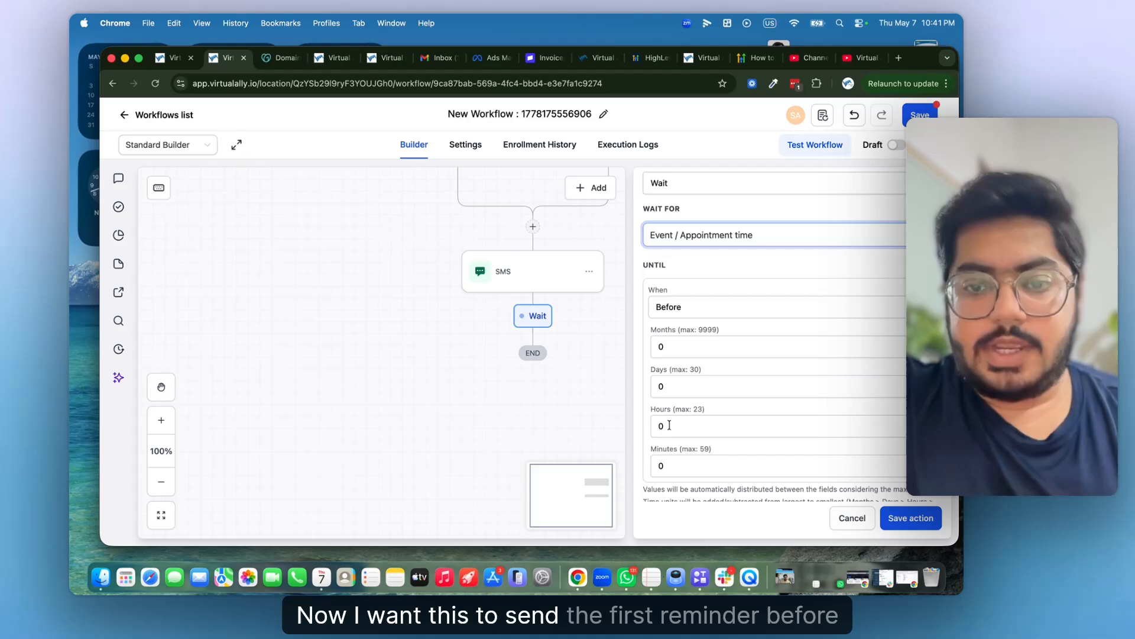
click(680, 434)
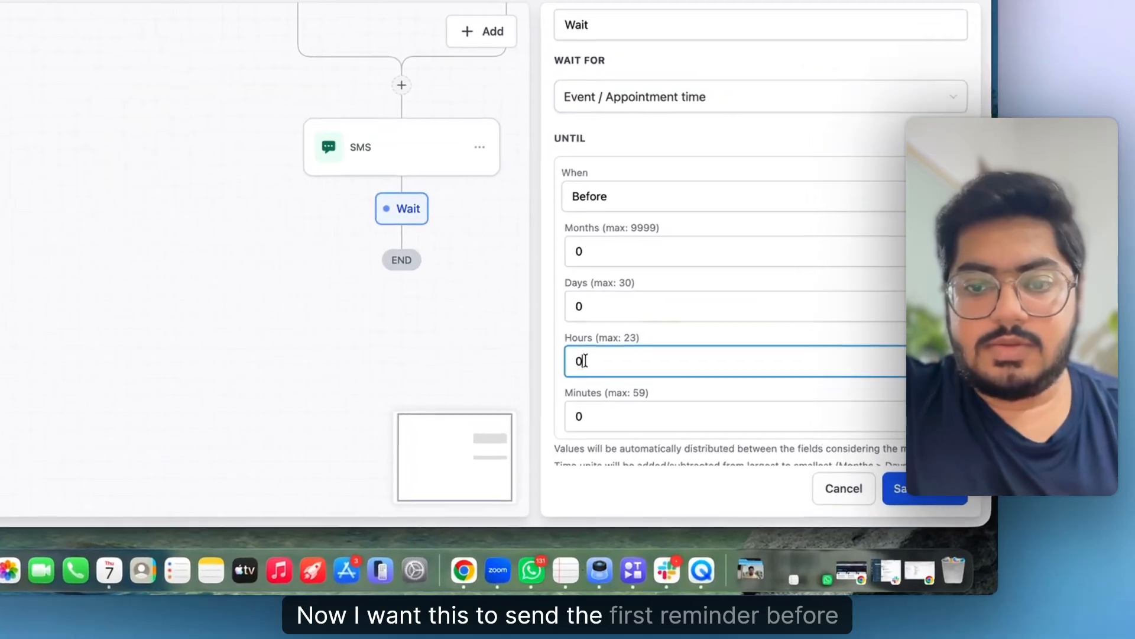
key(BackSpace)
text(24)
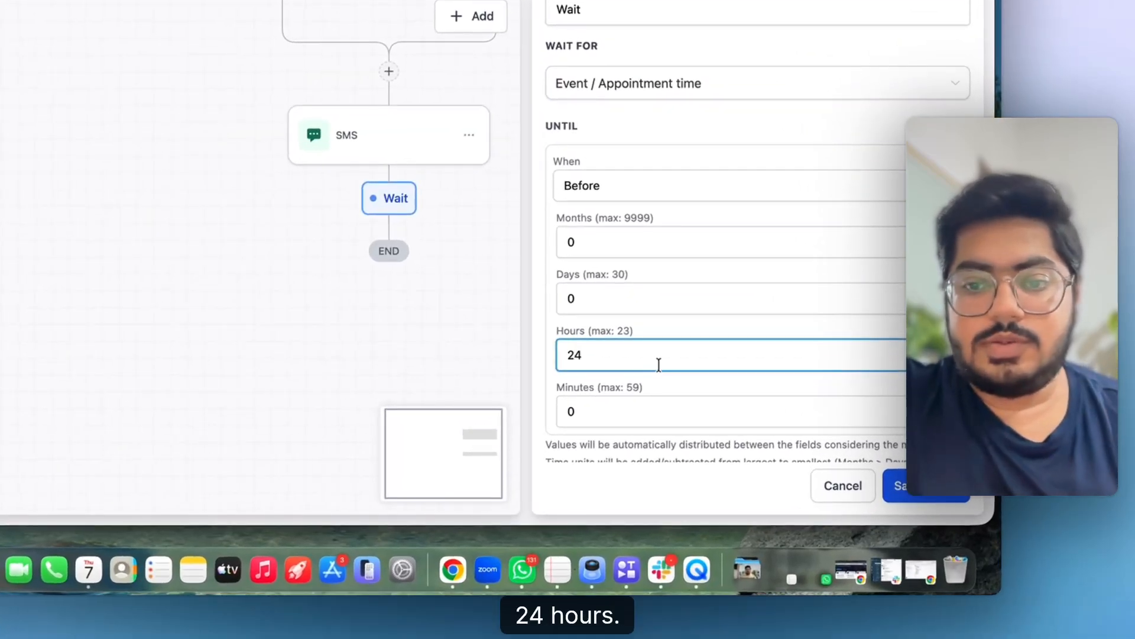
scroll(658, 365, down, 5)
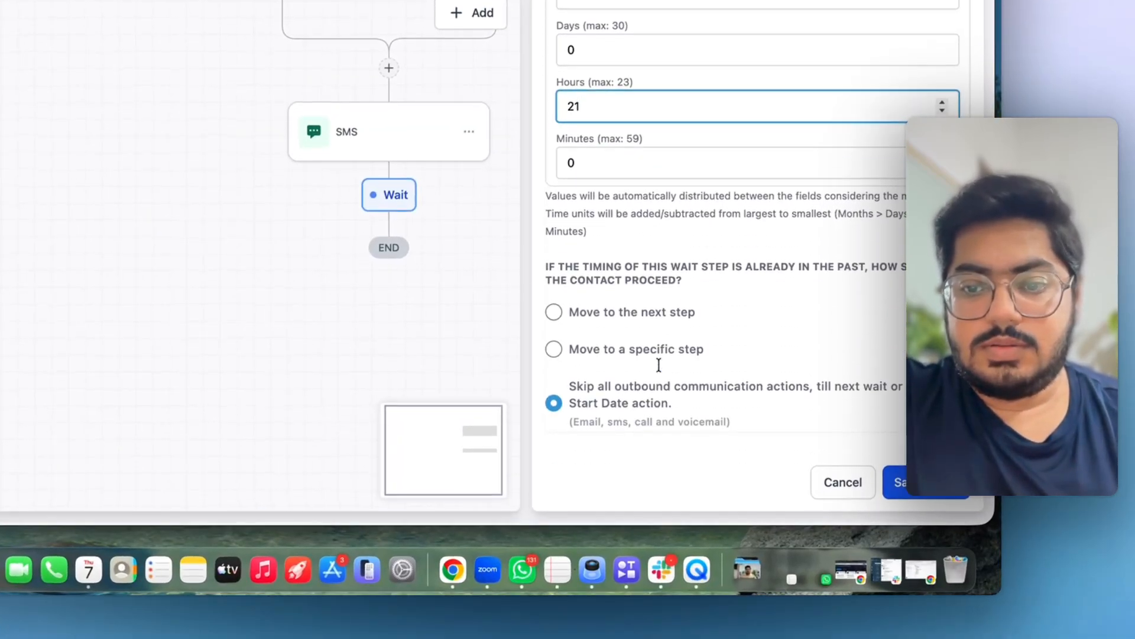
click(914, 495)
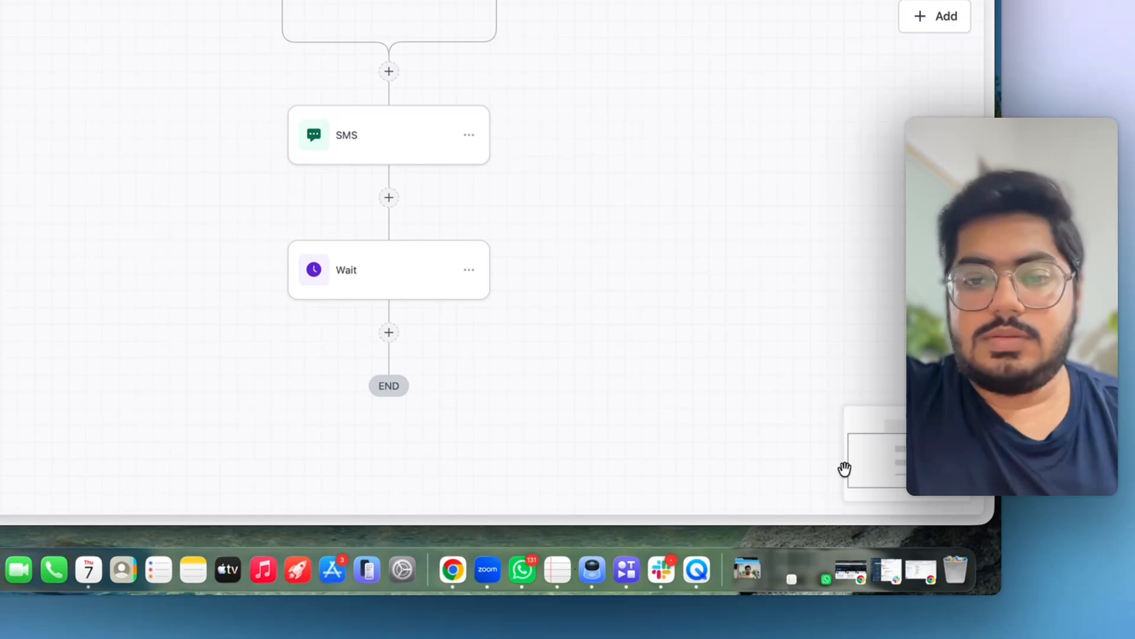
- Add a Send SMS step after the Wait, starting the reminder with 'Hey you'
click(389, 335)
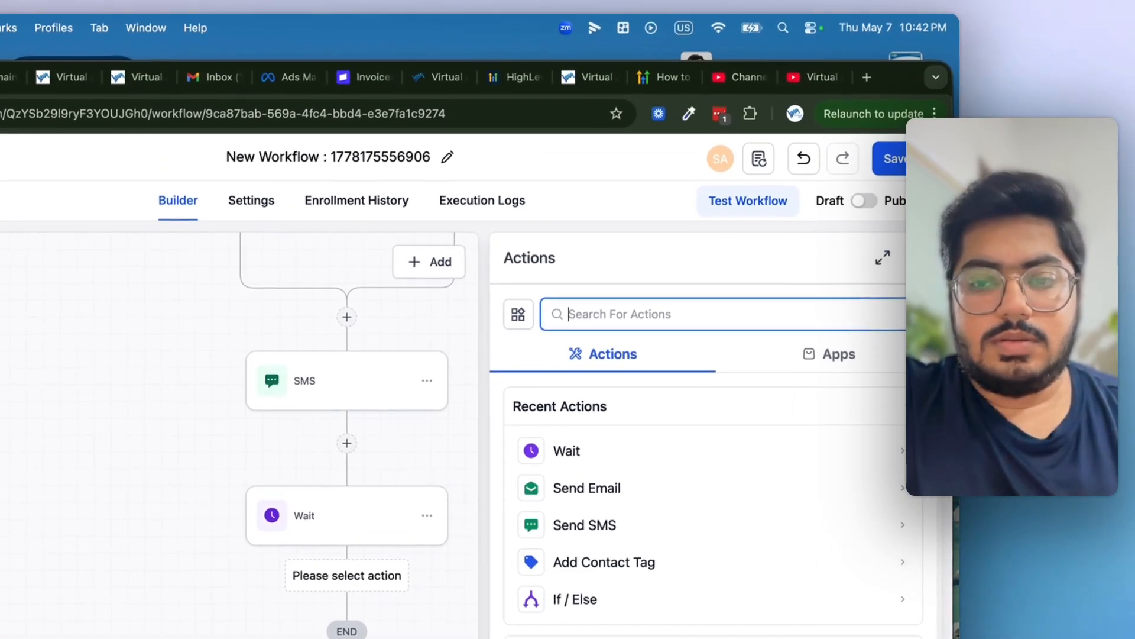
text(sms)
click(643, 448)
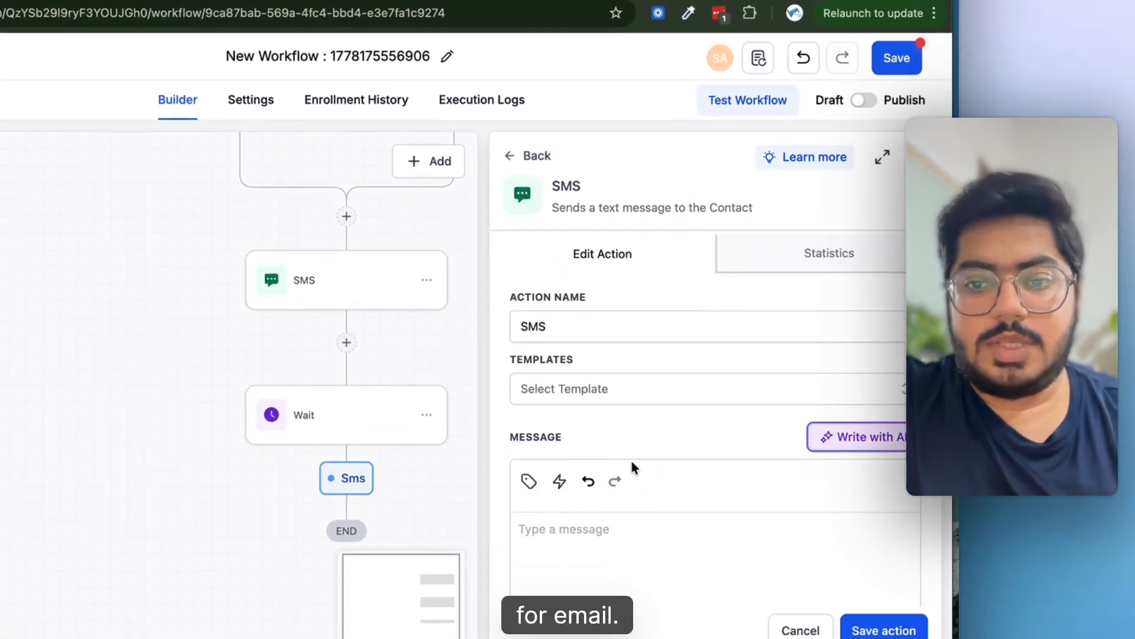
click(615, 472)
text(H)
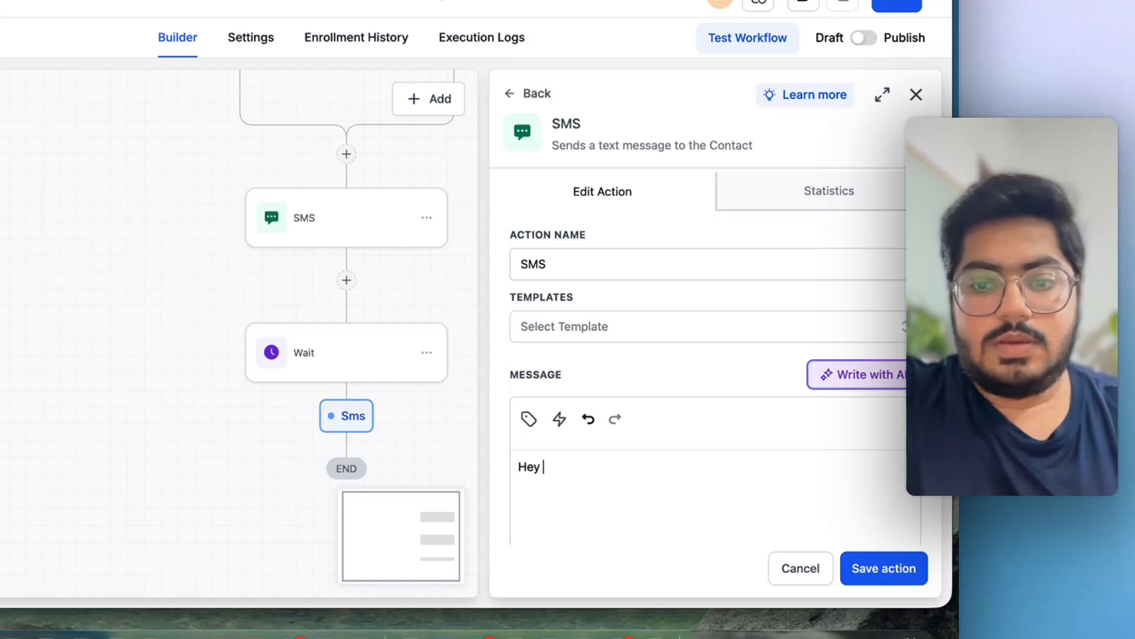
text(ey you)
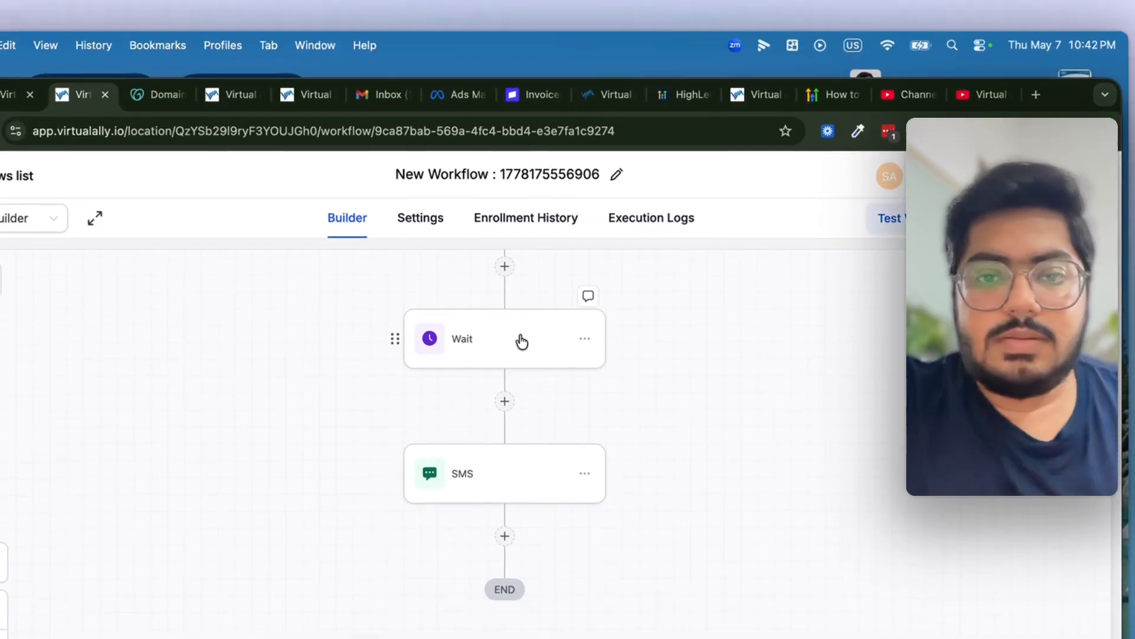
- Rename the Wait step to 'Wait Before 24 Hours' and save it
click(522, 342)
click(720, 417)
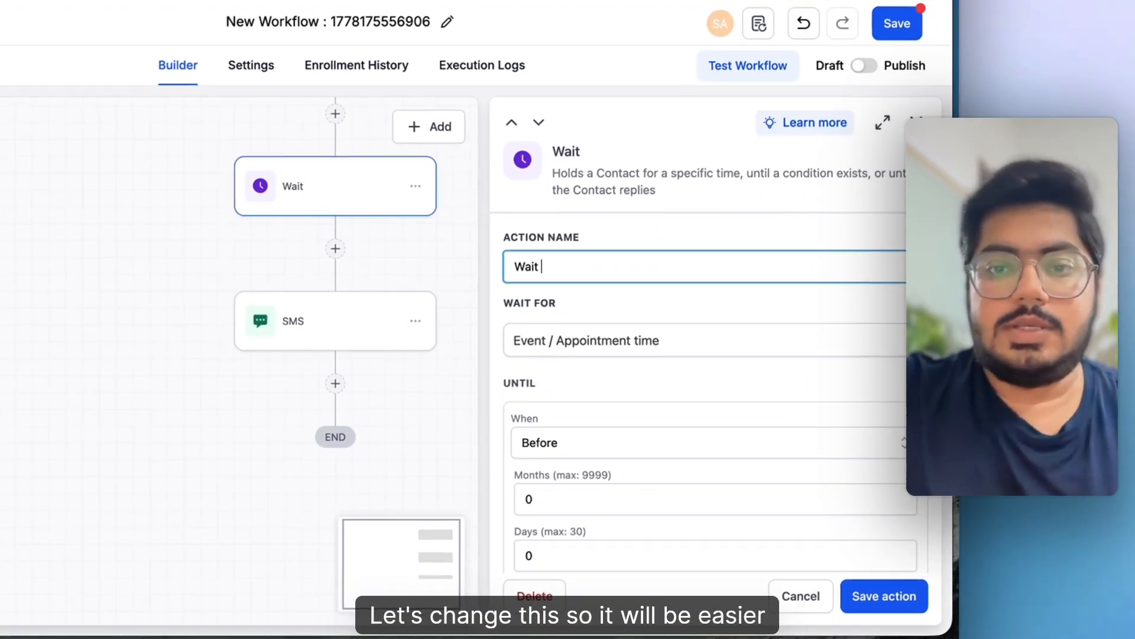
text(Before 24 Hours)
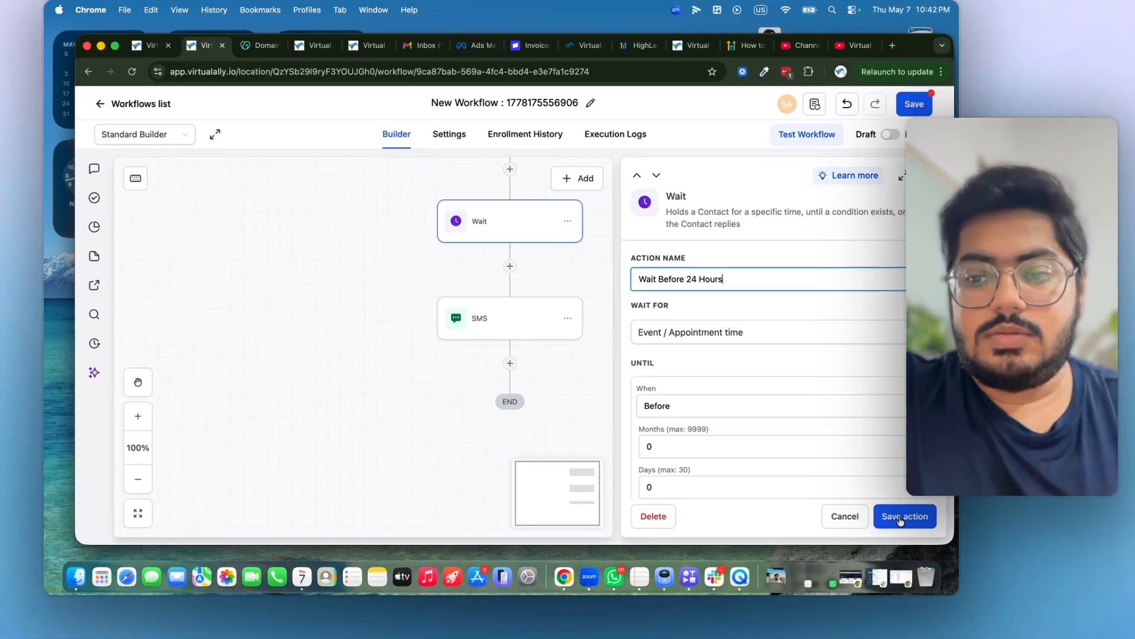
click(909, 521)
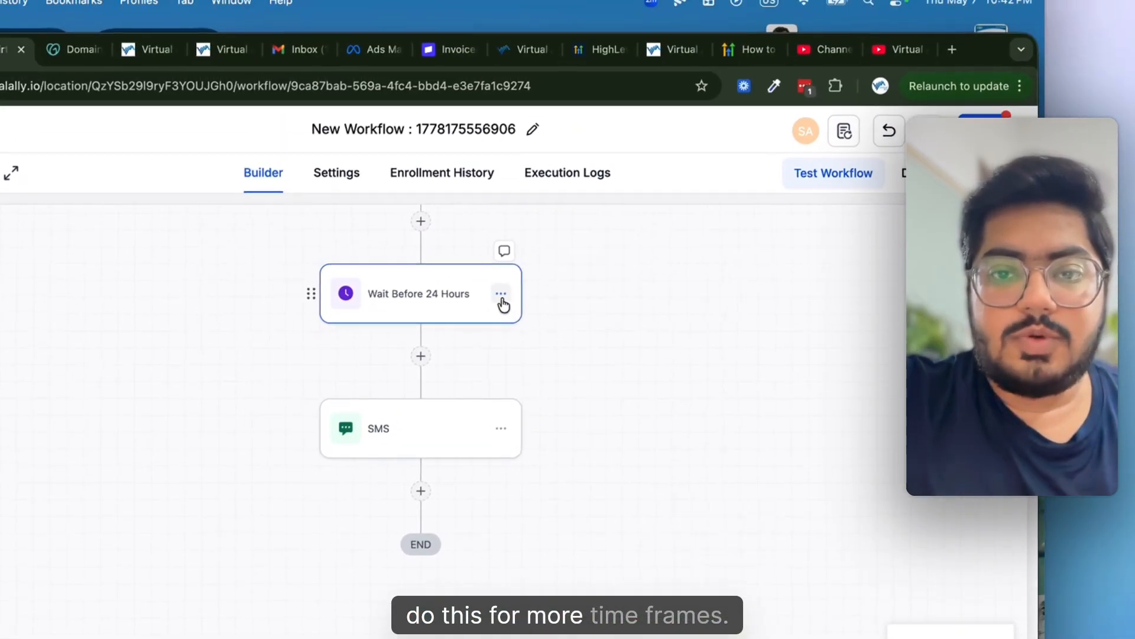
click(512, 261)
- Copy the wait and SMS steps below the SMS, renaming the new wait 'Wait Before 1 Hour' in hours
click(608, 347)
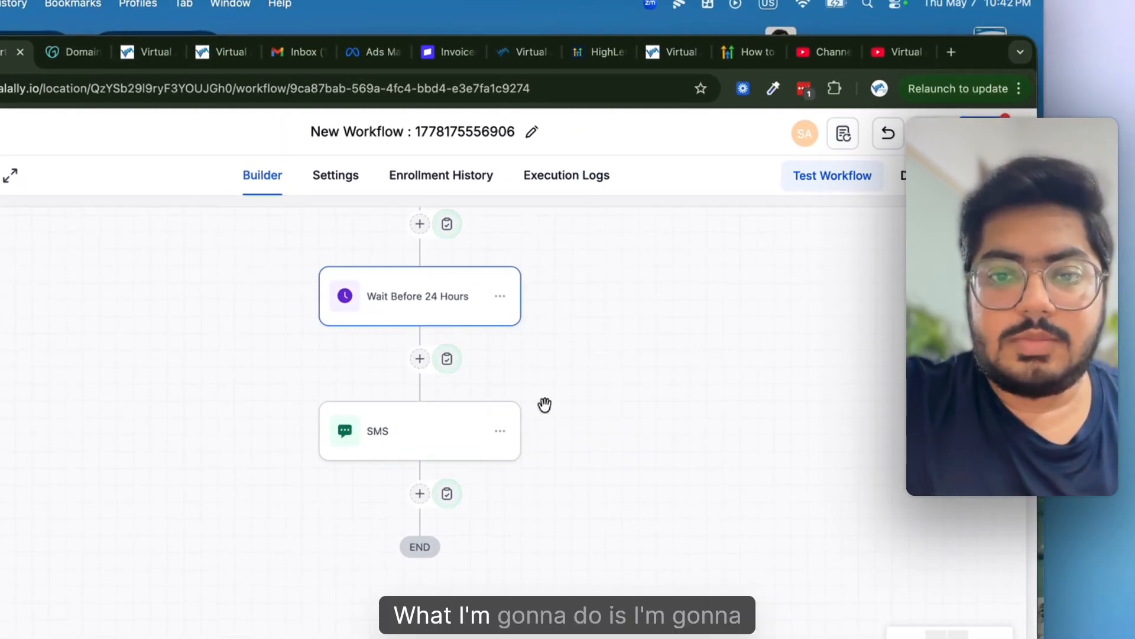
click(448, 493)
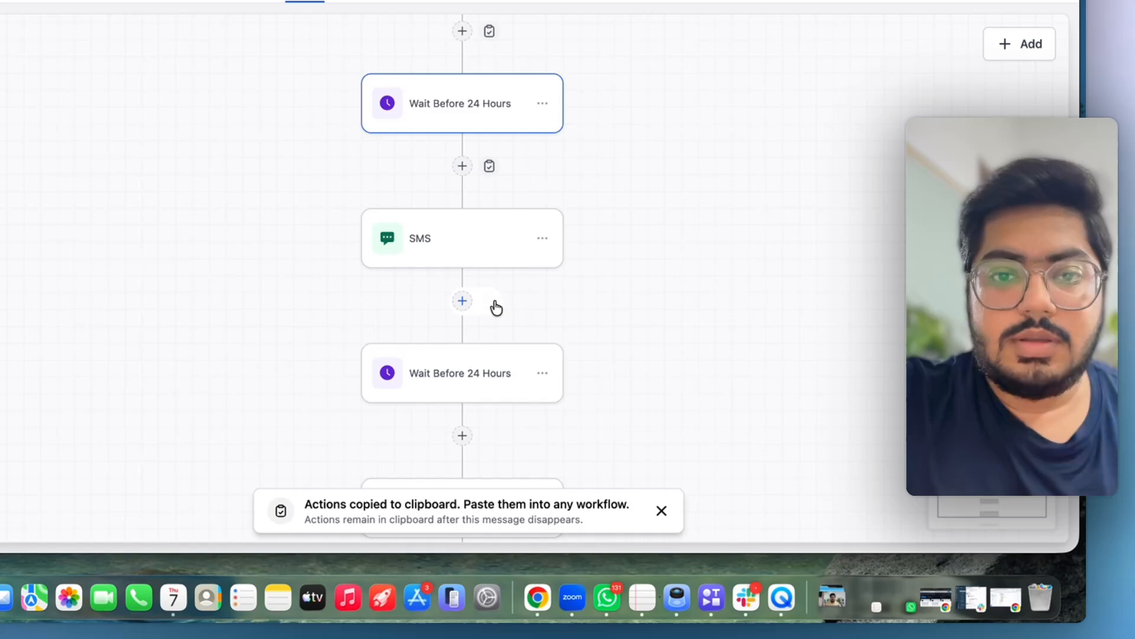
click(466, 382)
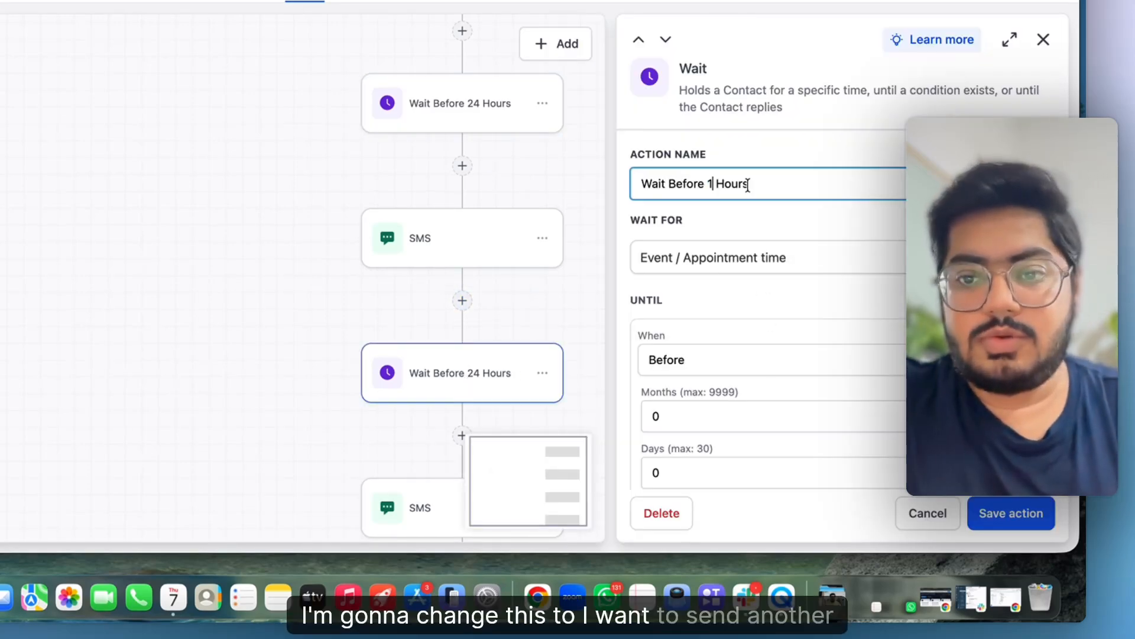
key(BackSpace)
scroll(709, 237, down, 5)
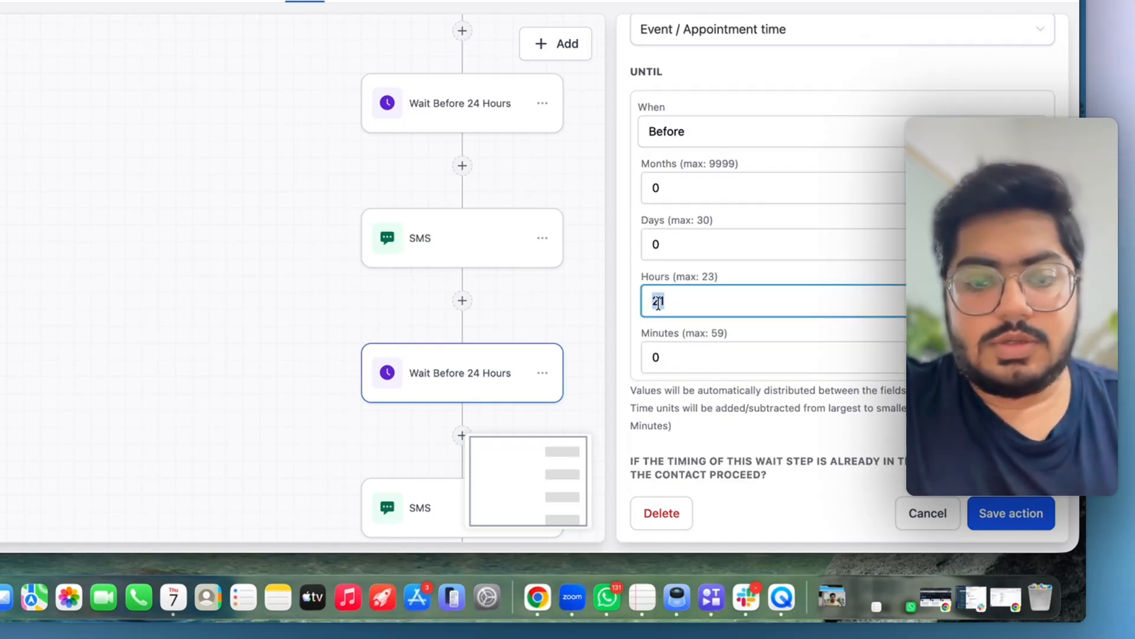
click(1002, 528)
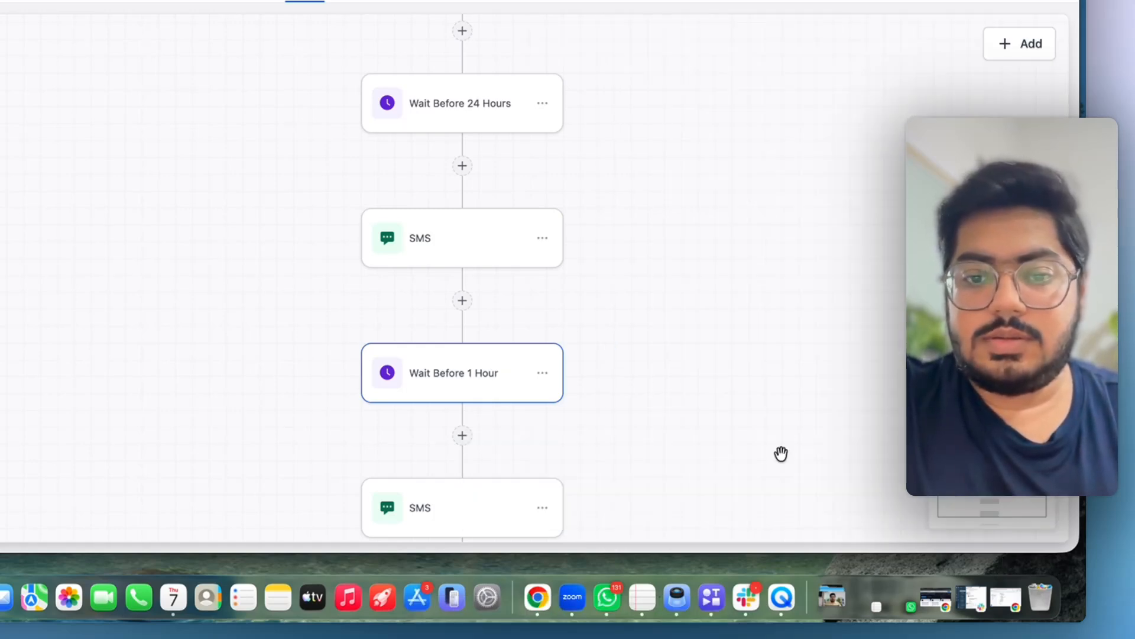
- Save the copied SMS as the one-hour reminder reading 'in next 1 hour'
scroll(479, 393, down, 3)
click(469, 387)
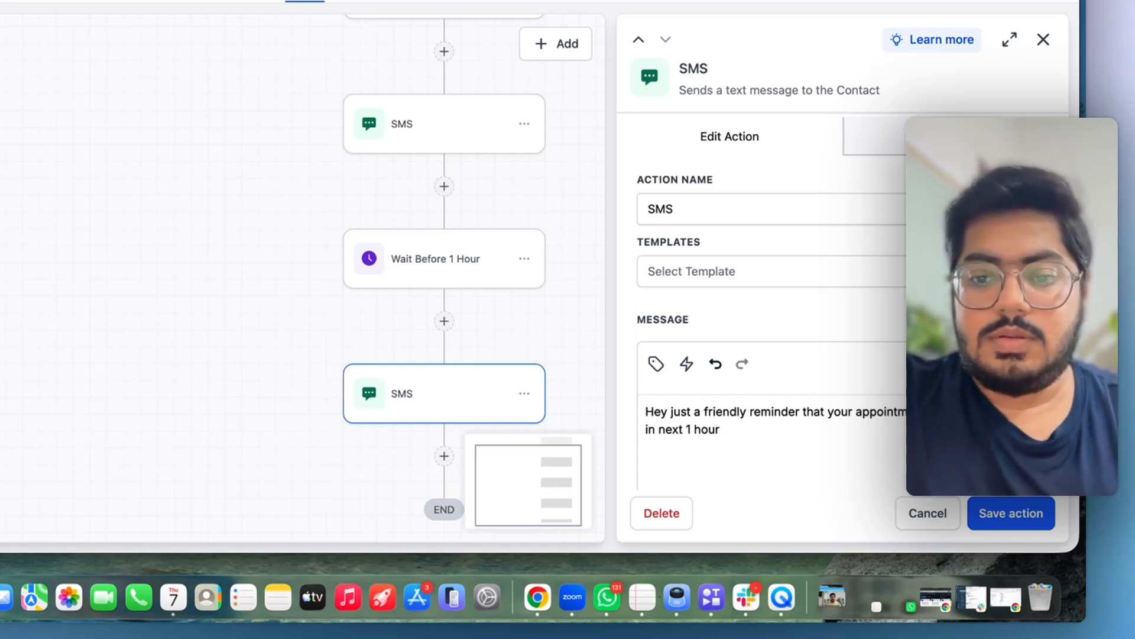
click(1022, 514)
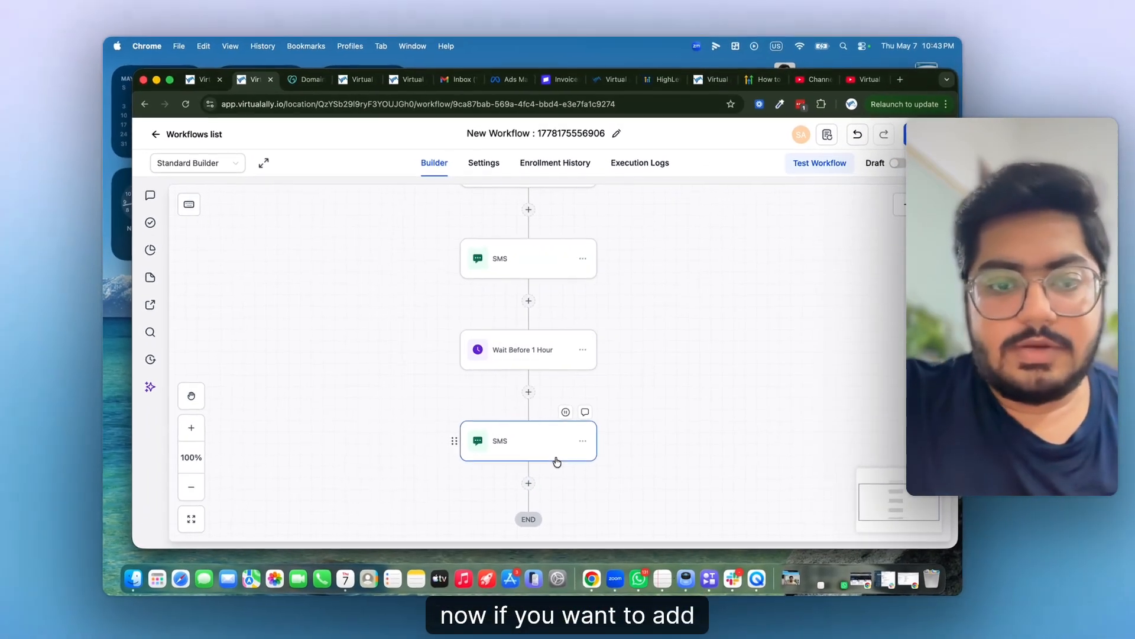
scroll(557, 458, down, 1)
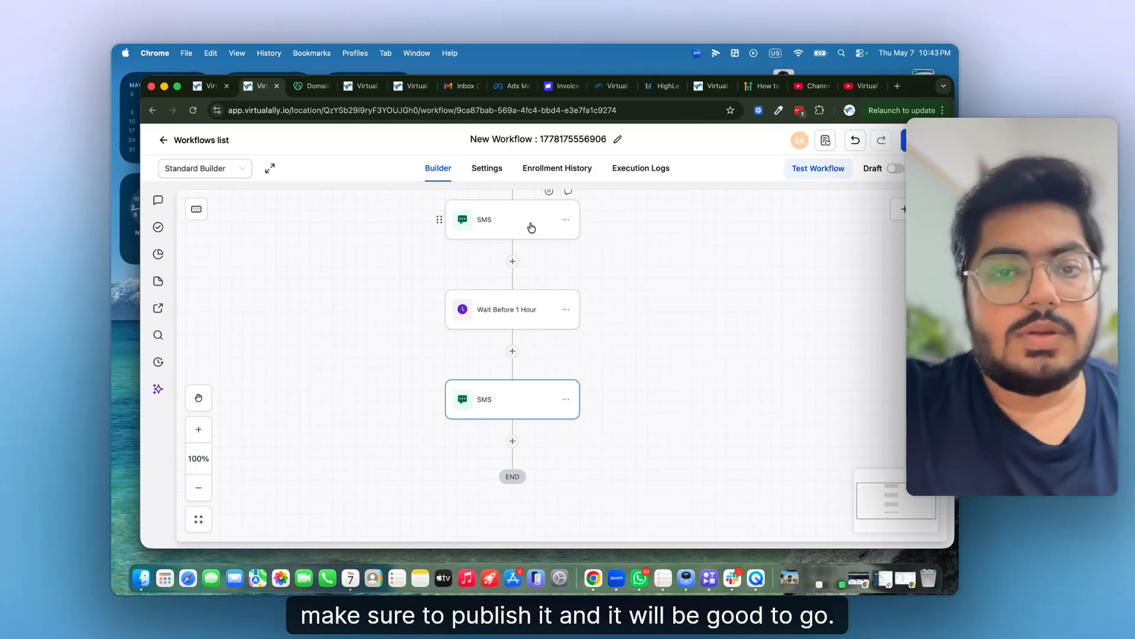
scroll(525, 265, up, 5)
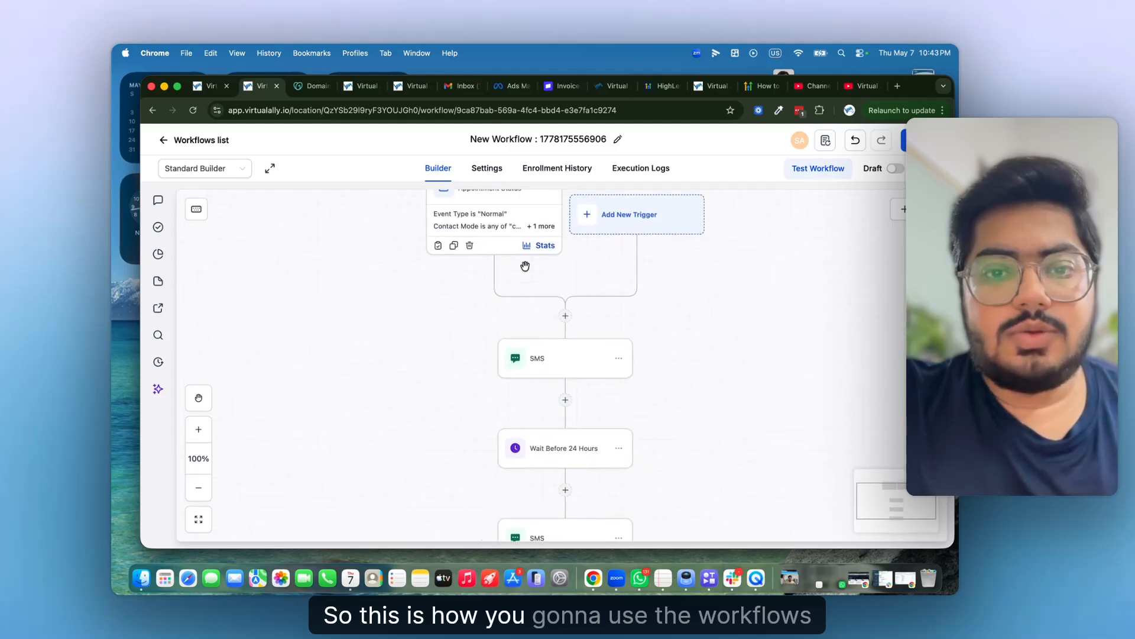
scroll(525, 265, up, 5)
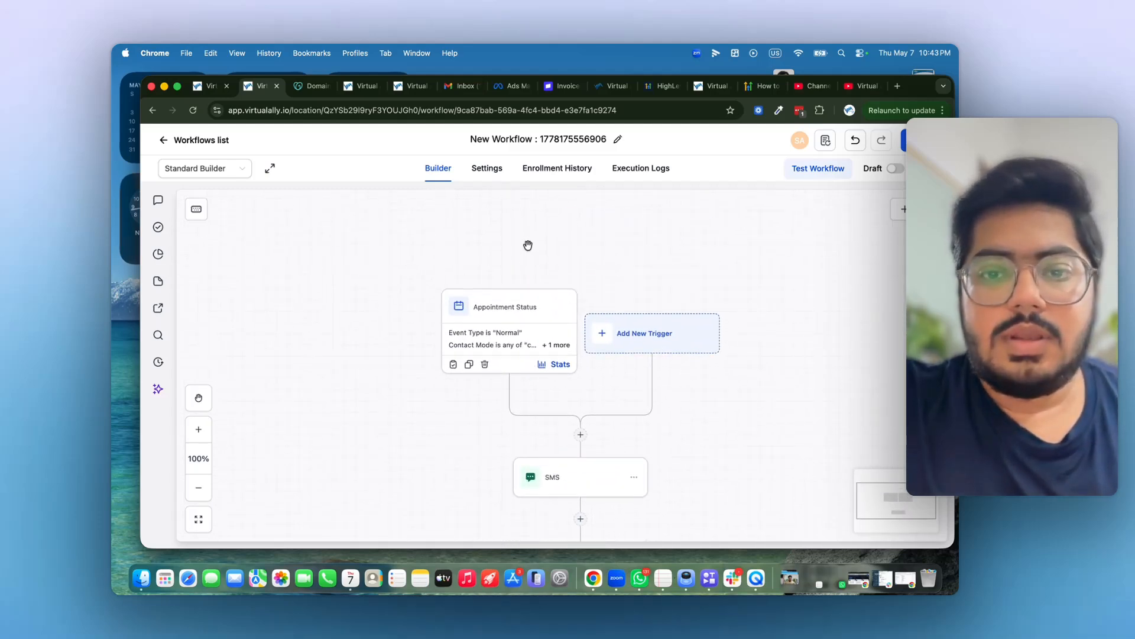
- Add a Facebook Lead Form Submitted trigger with page and form left at Any, keeping it unsaved
click(646, 331)
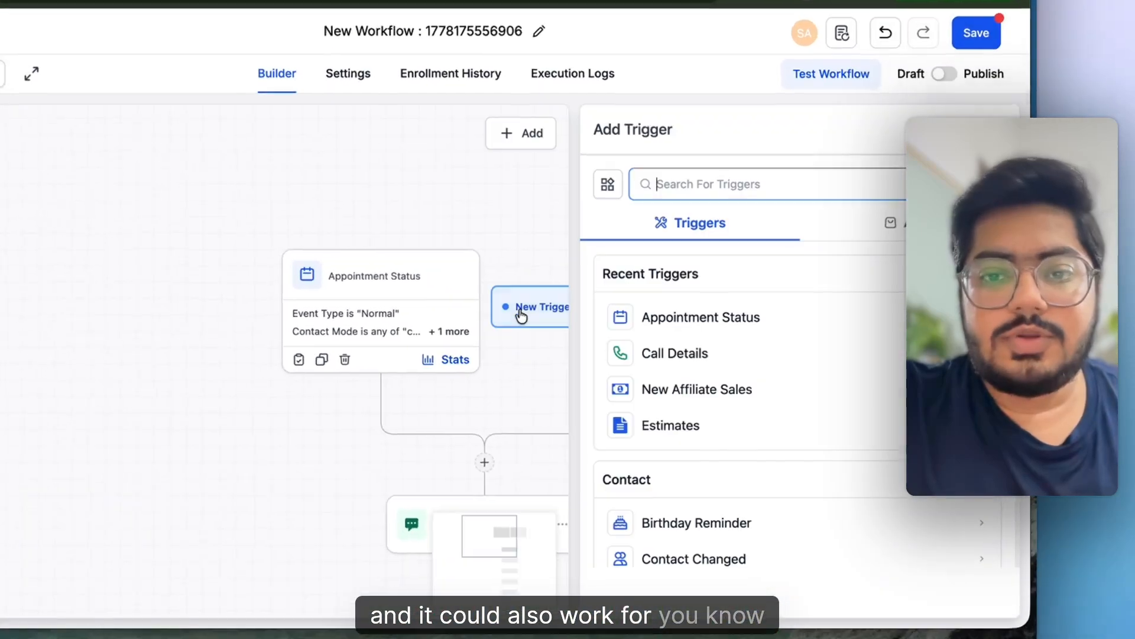
text(face)
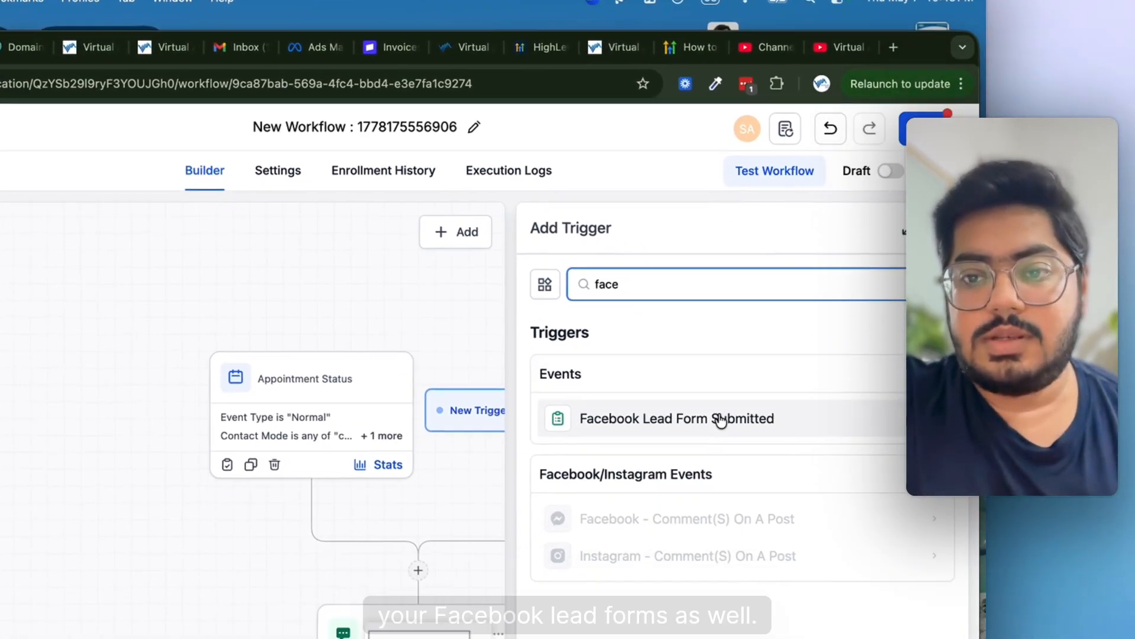
click(671, 478)
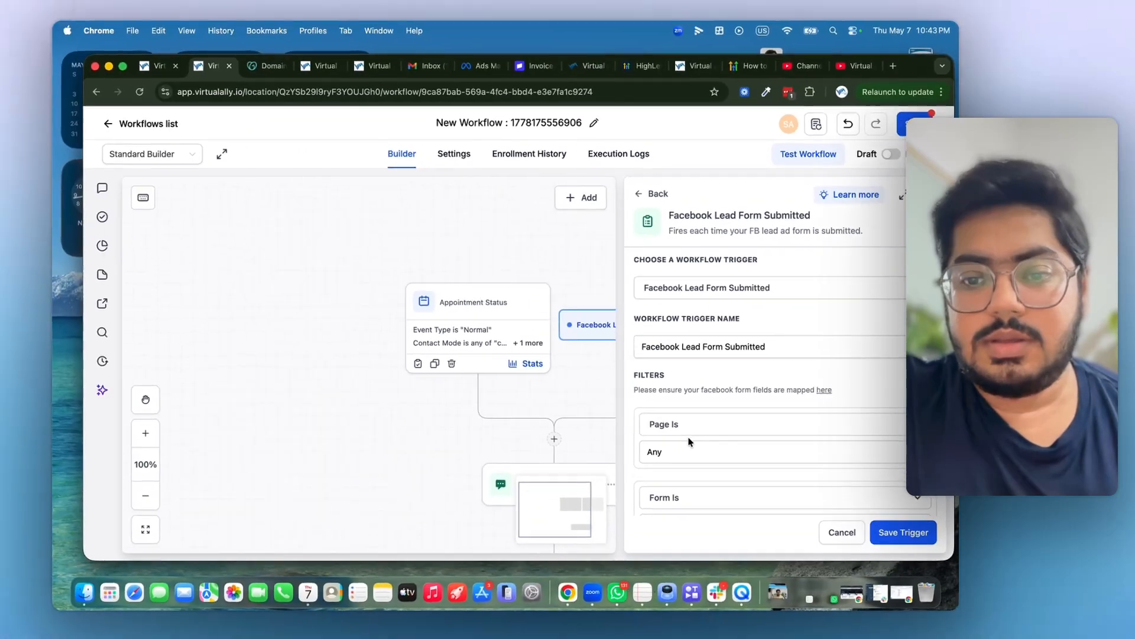
scroll(580, 456, down, 3)
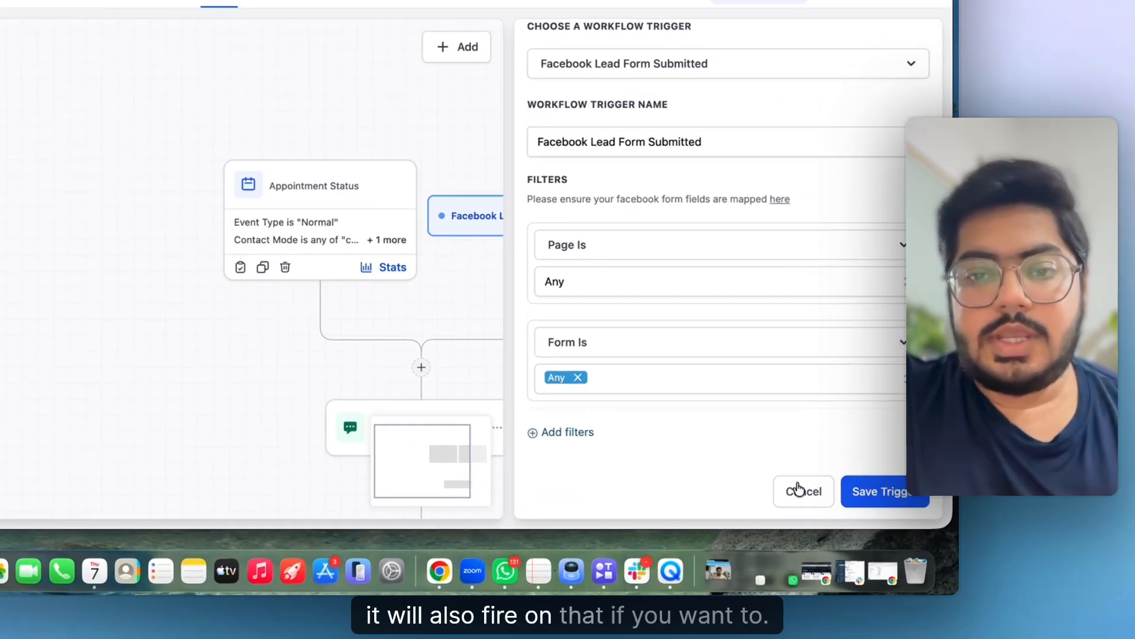
click(846, 520)
click(580, 371)
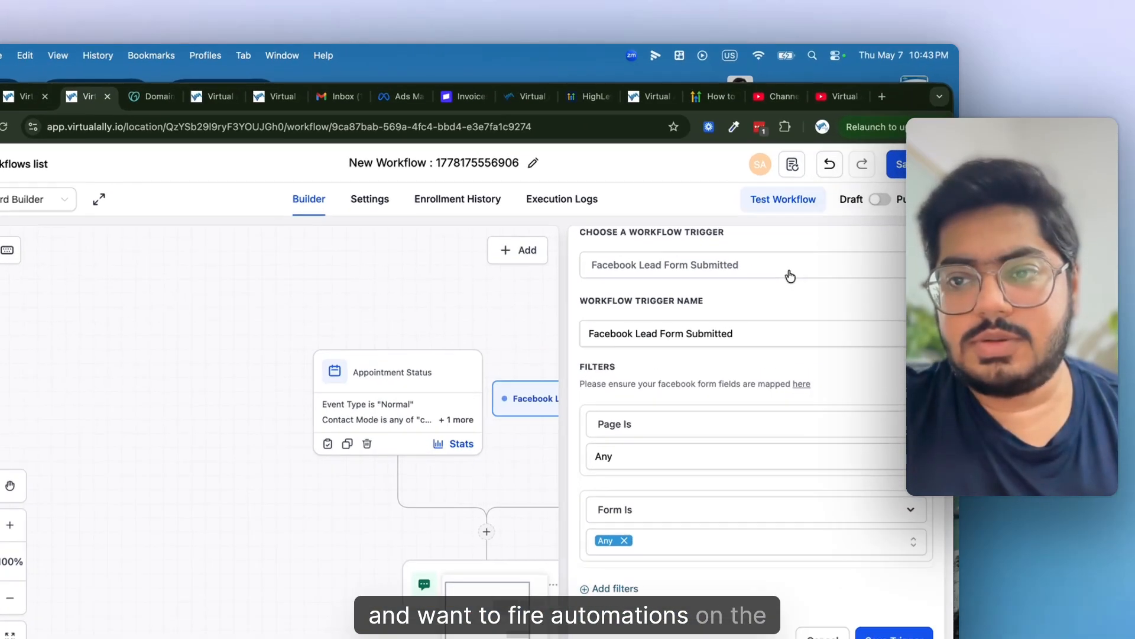
- Switch the trigger to Form Submitted with a 'Form is' filter and no form chosen
click(819, 222)
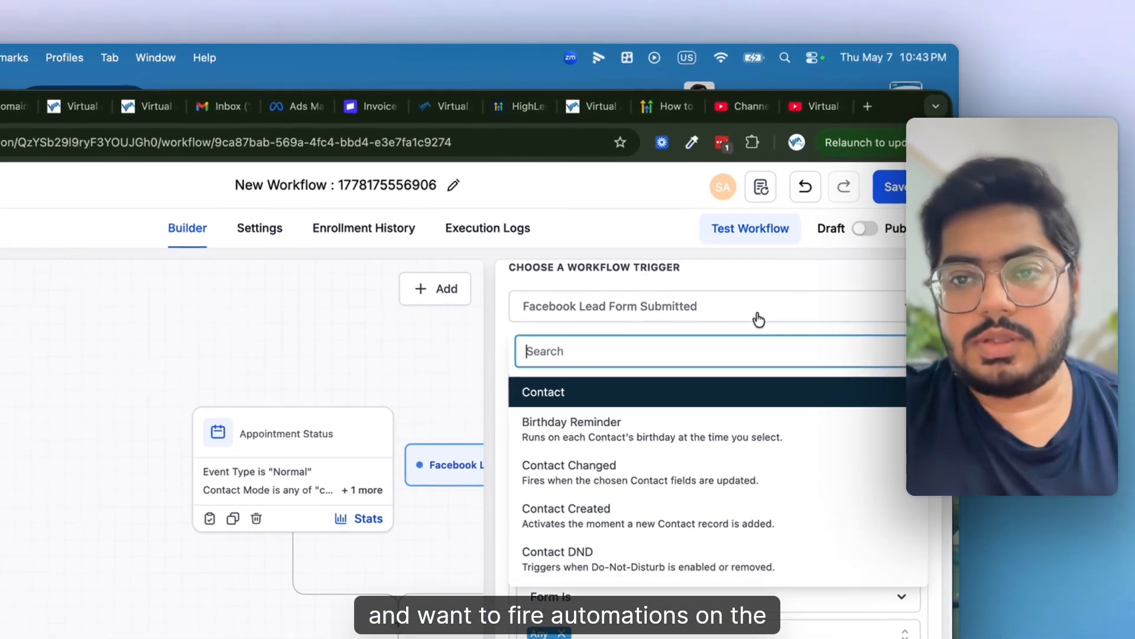
text(form)
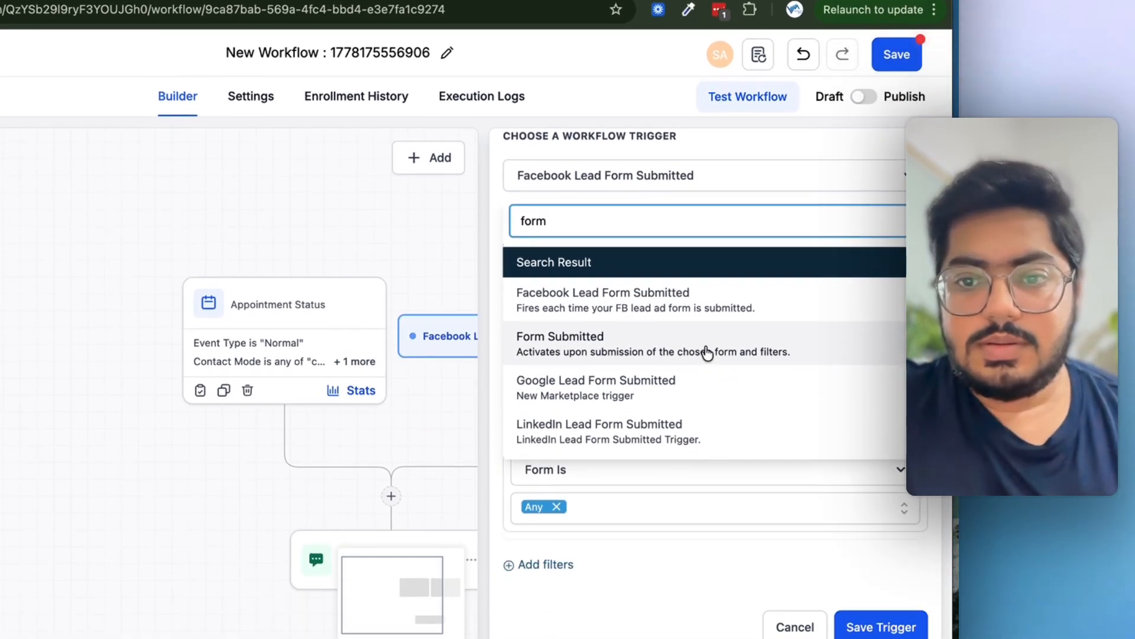
click(705, 476)
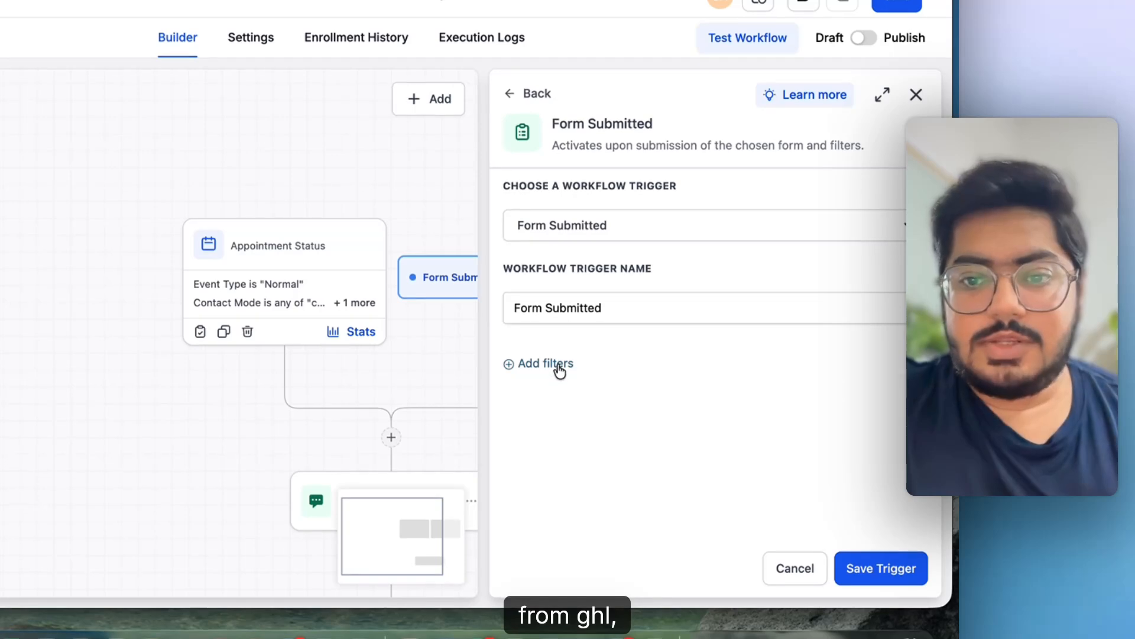
click(556, 367)
click(565, 390)
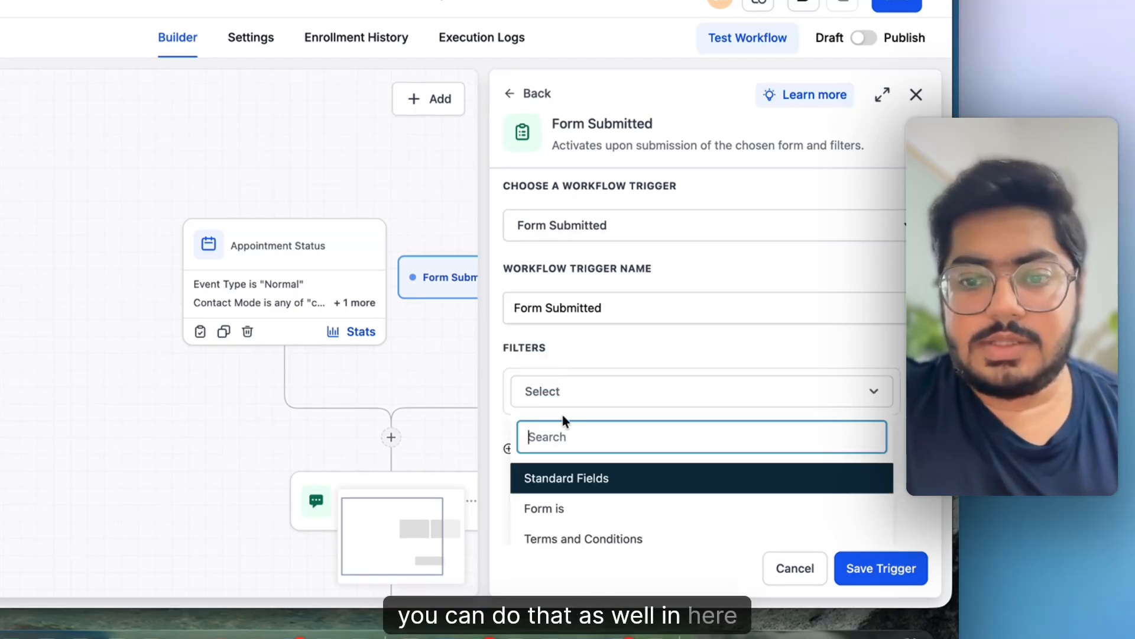
click(563, 511)
click(664, 442)
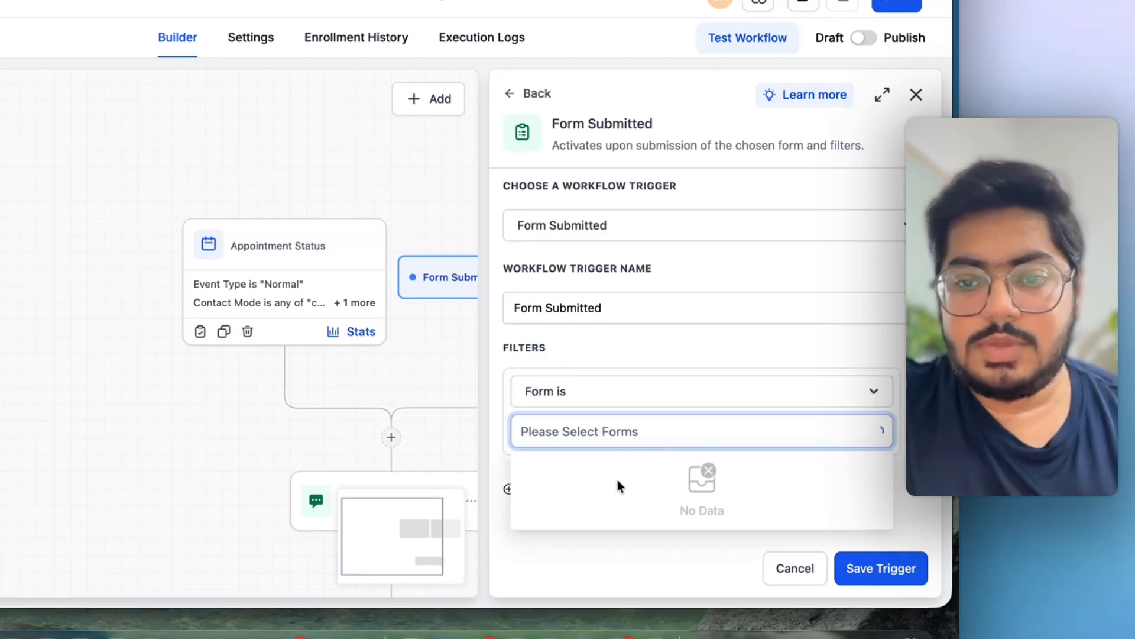
click(693, 349)
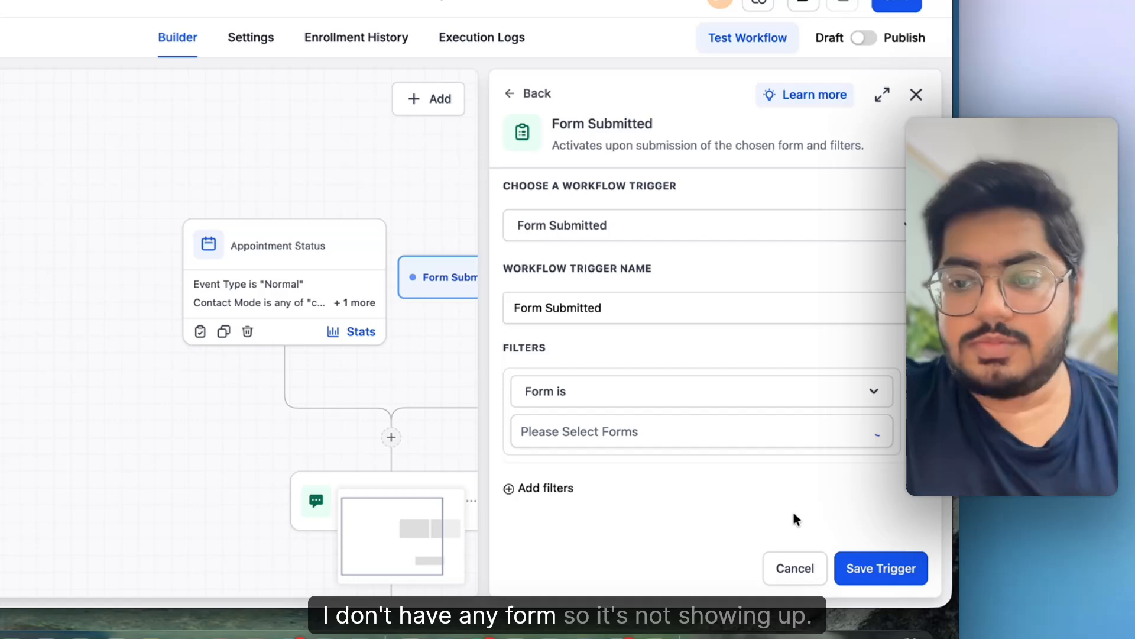
- Dismiss both discard confirmations, leaving the Form Submitted trigger settings open and unsaved
click(794, 568)
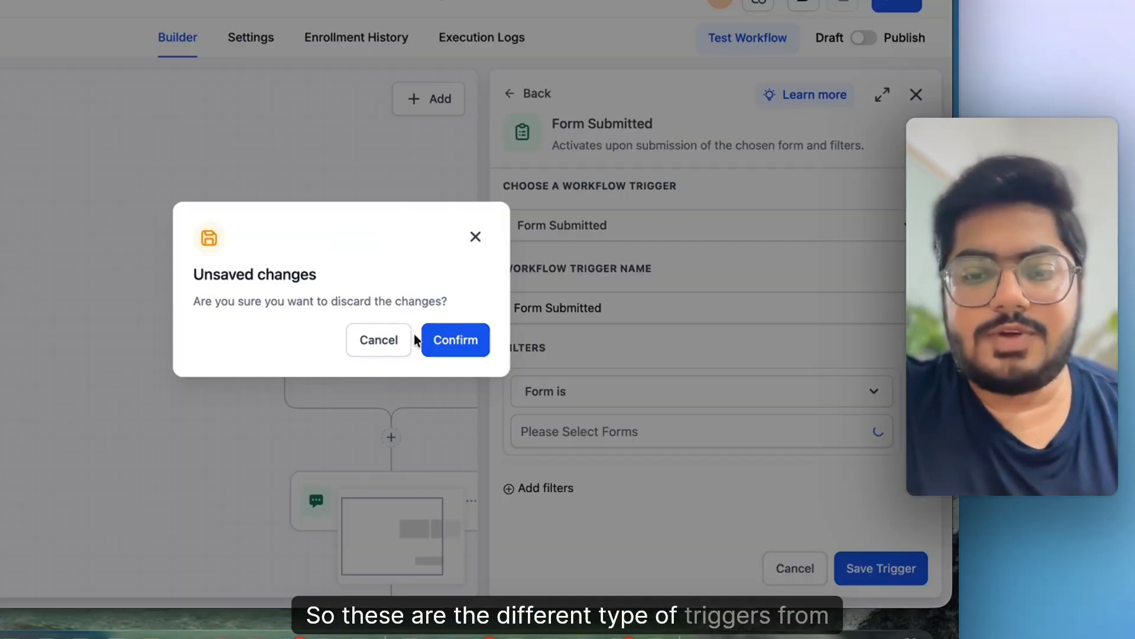
click(476, 238)
scroll(354, 473, down, 5)
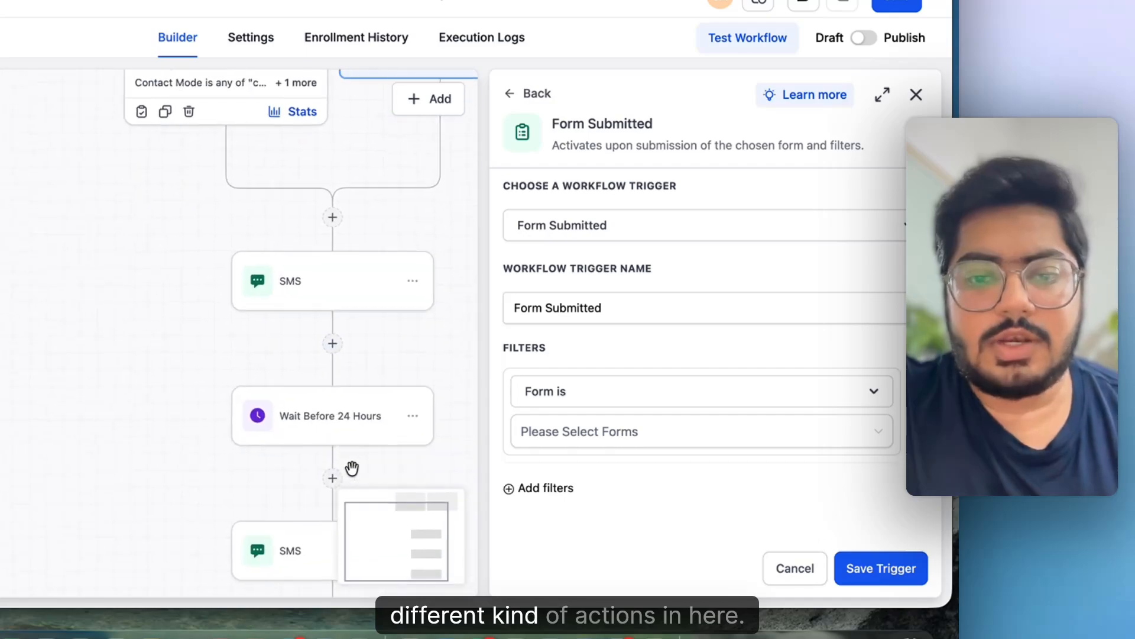
scroll(530, 457, down, 1)
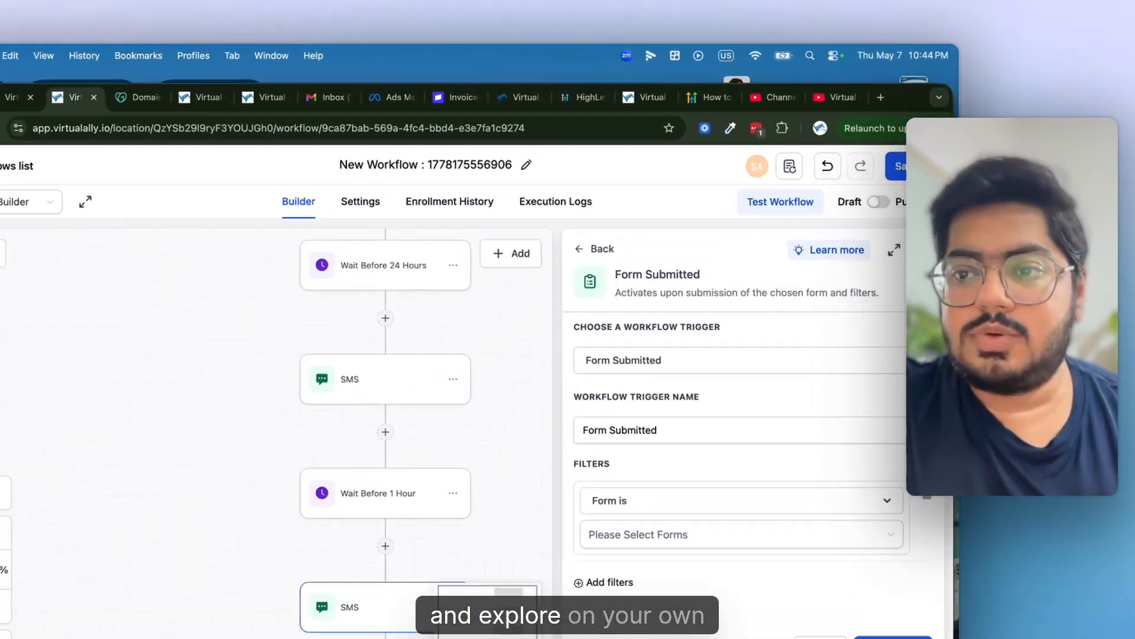
click(929, 206)
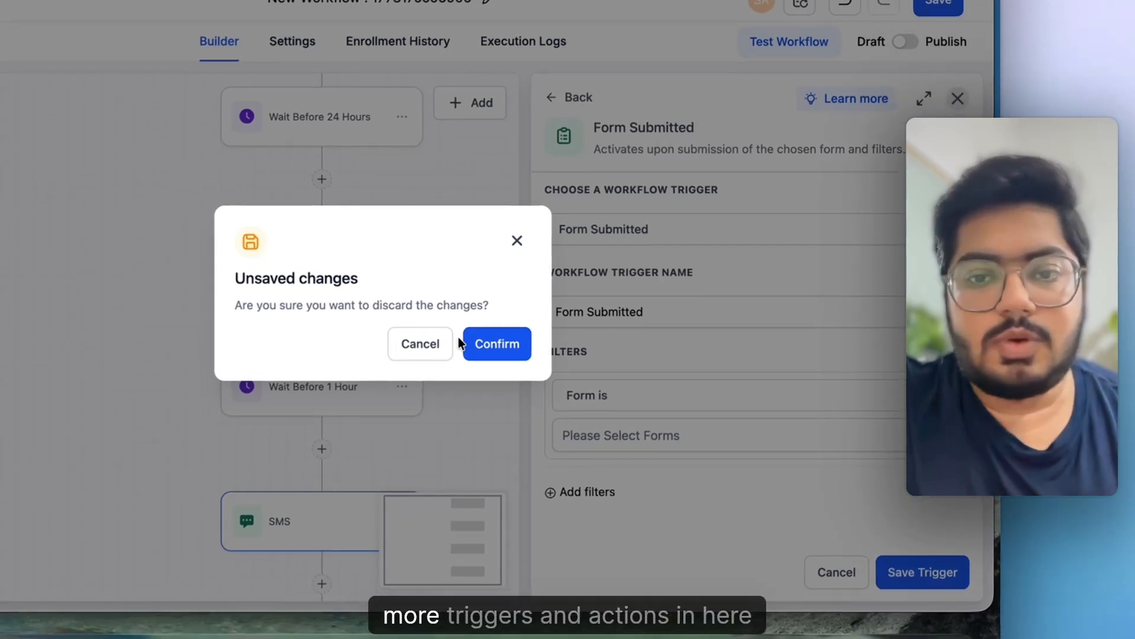
click(516, 238)
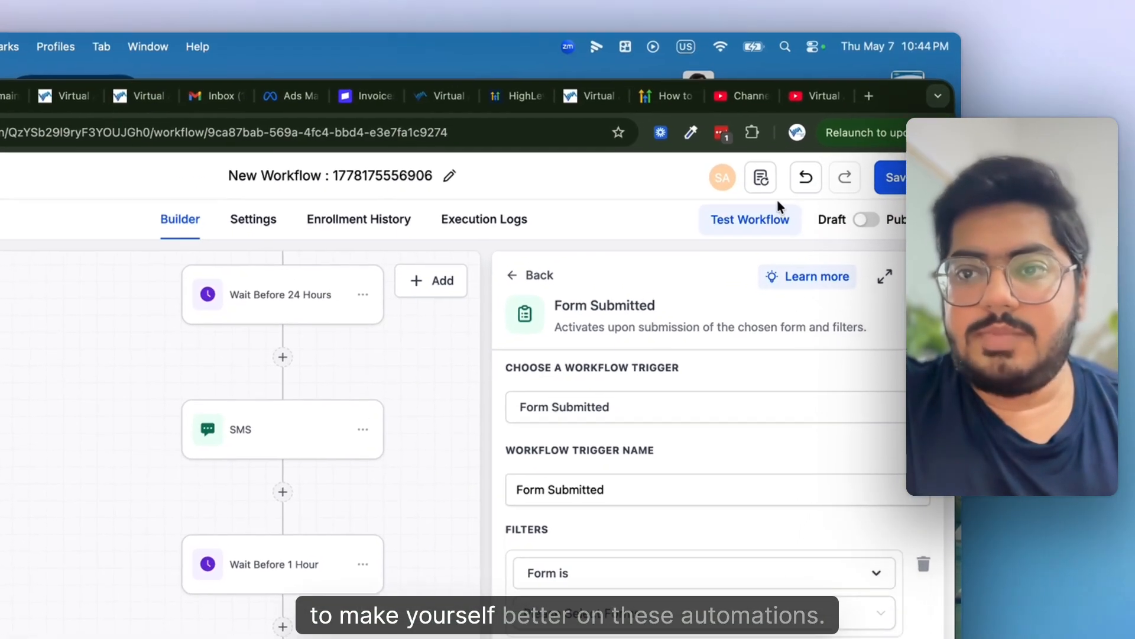